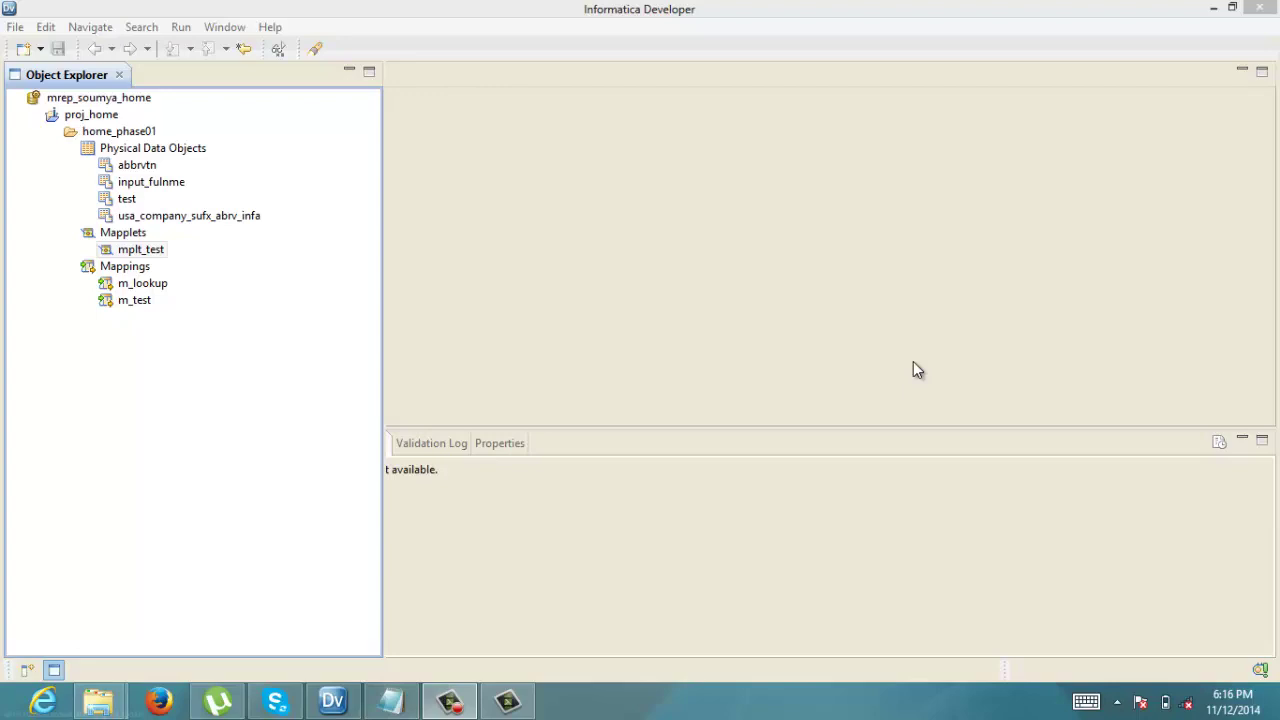
# Switch to Notepad to read the topic note on using address doctor in IDQ, and return to Informatica Developer.
pyautogui.click(390, 700)
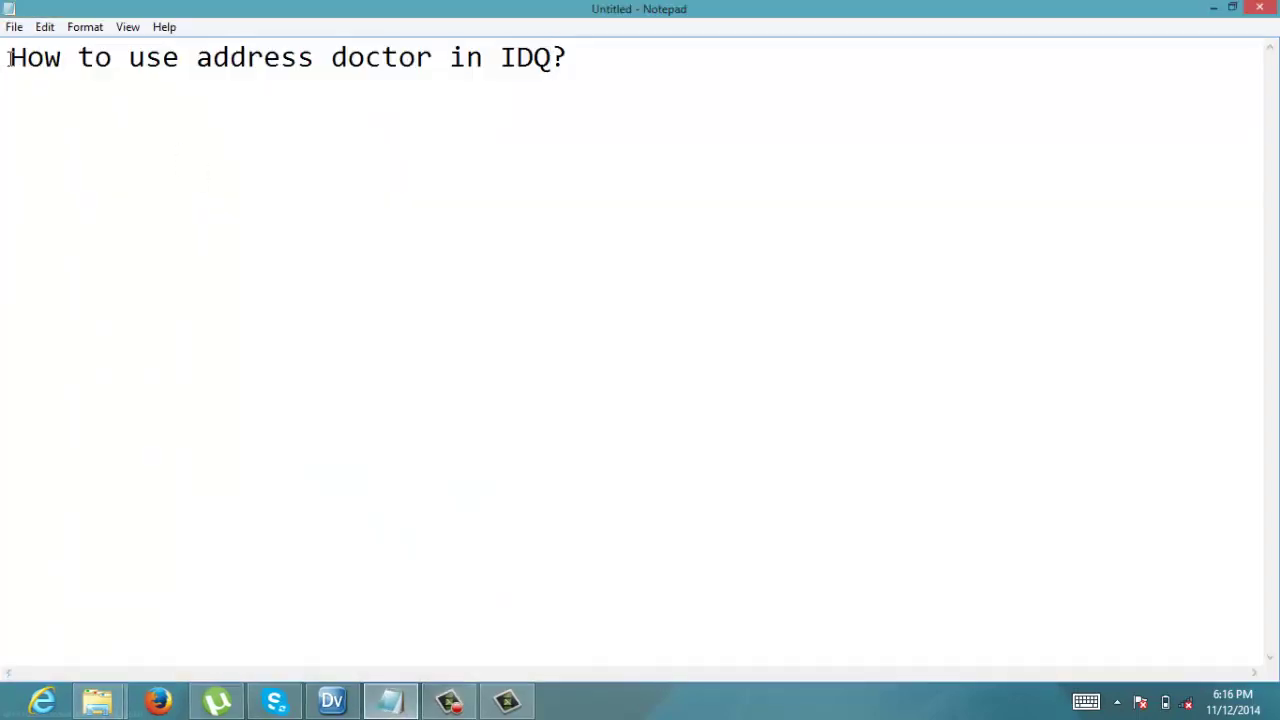
pyautogui.moveTo(8, 58); pyautogui.dragTo(452, 70)
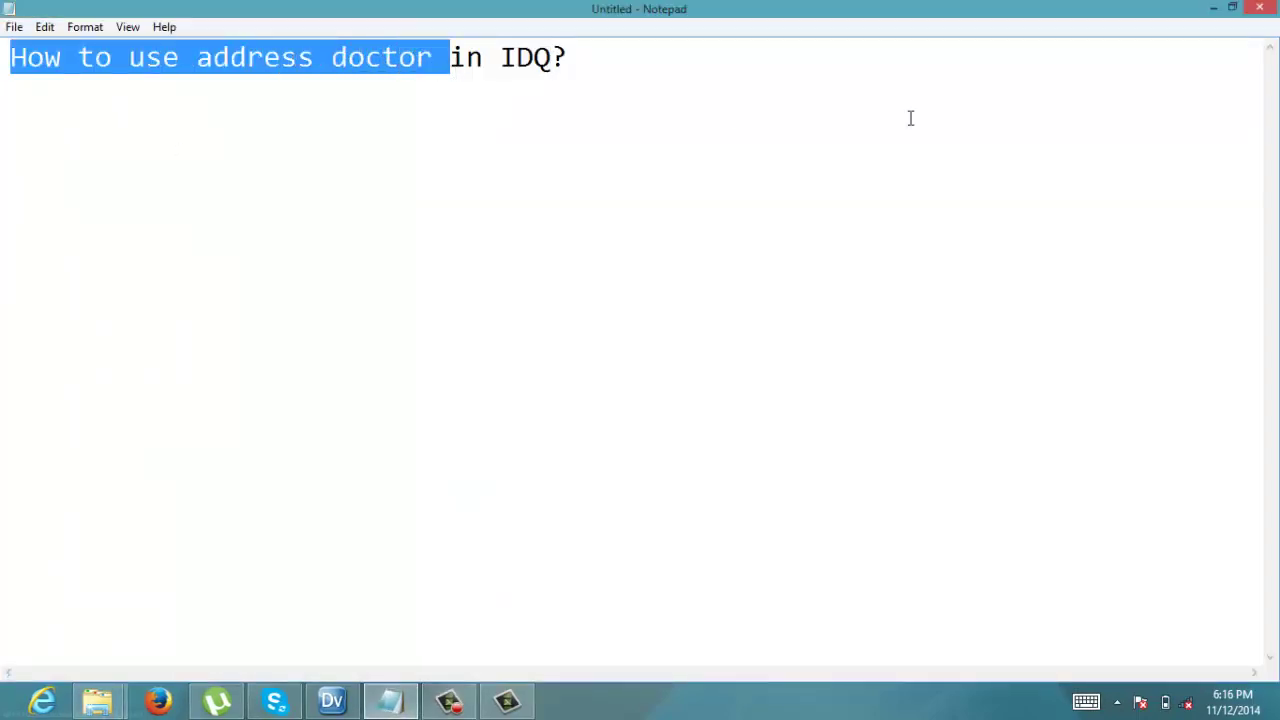
pyautogui.click(1214, 8)
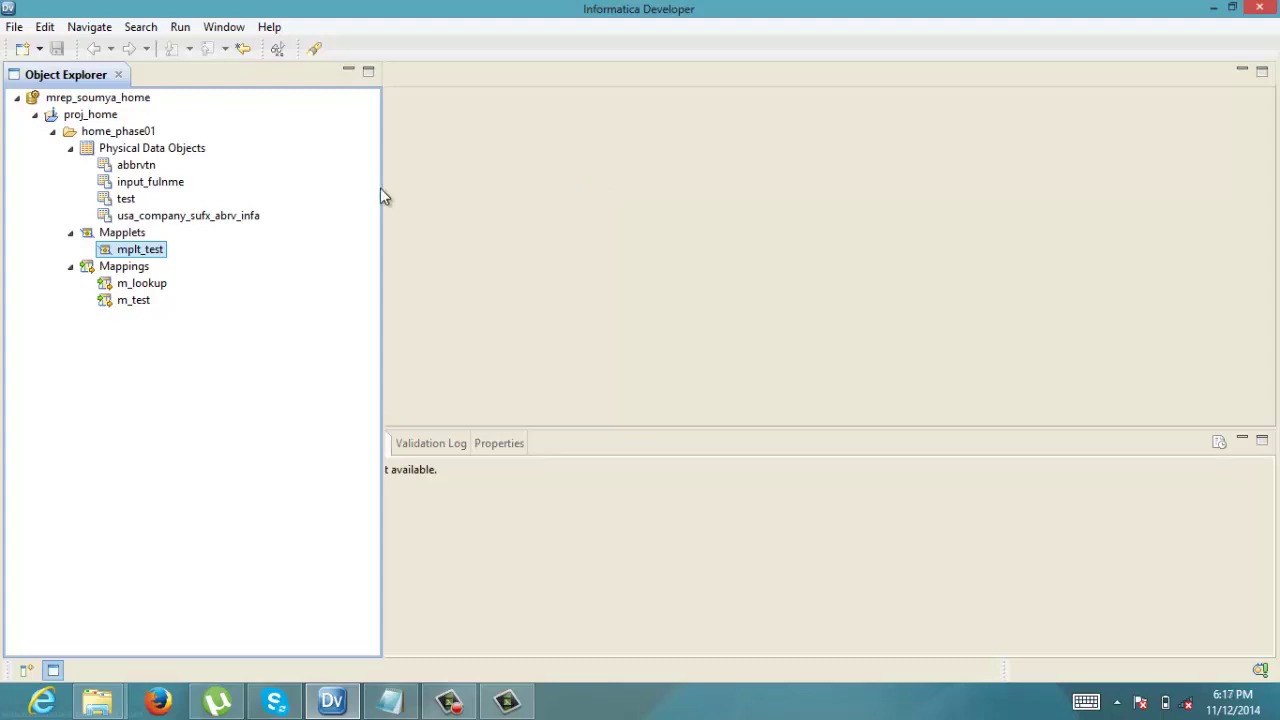
# Create a new mapping named m_addrs_doc in the home_phase01 folder.
pyautogui.rightClick(118, 273)
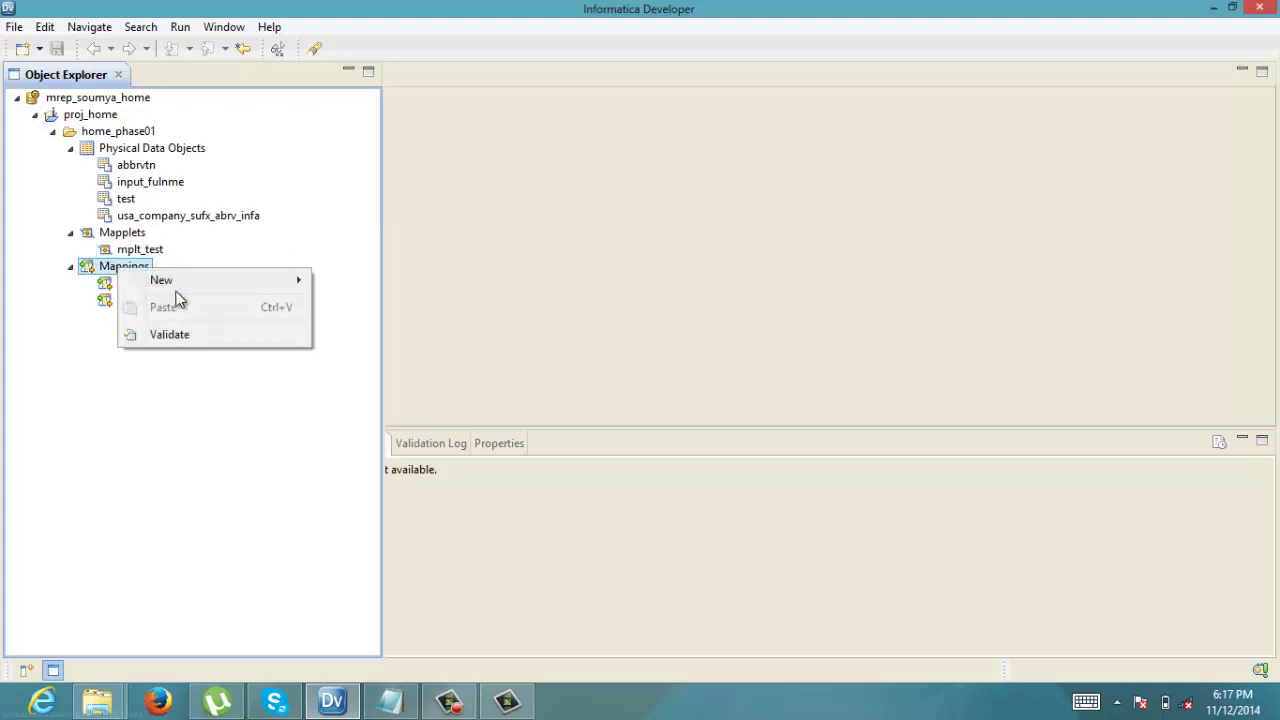
pyautogui.moveTo(199, 283)
pyautogui.click(340, 311)
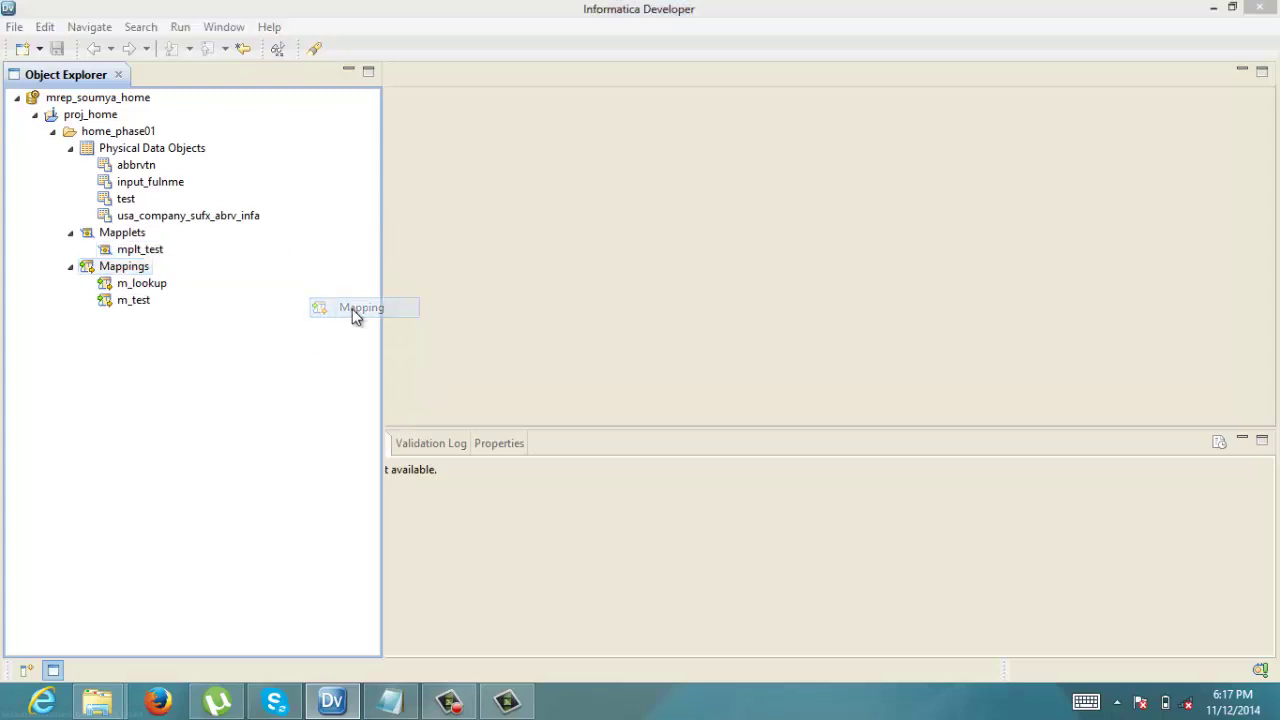
pyautogui.write('m')
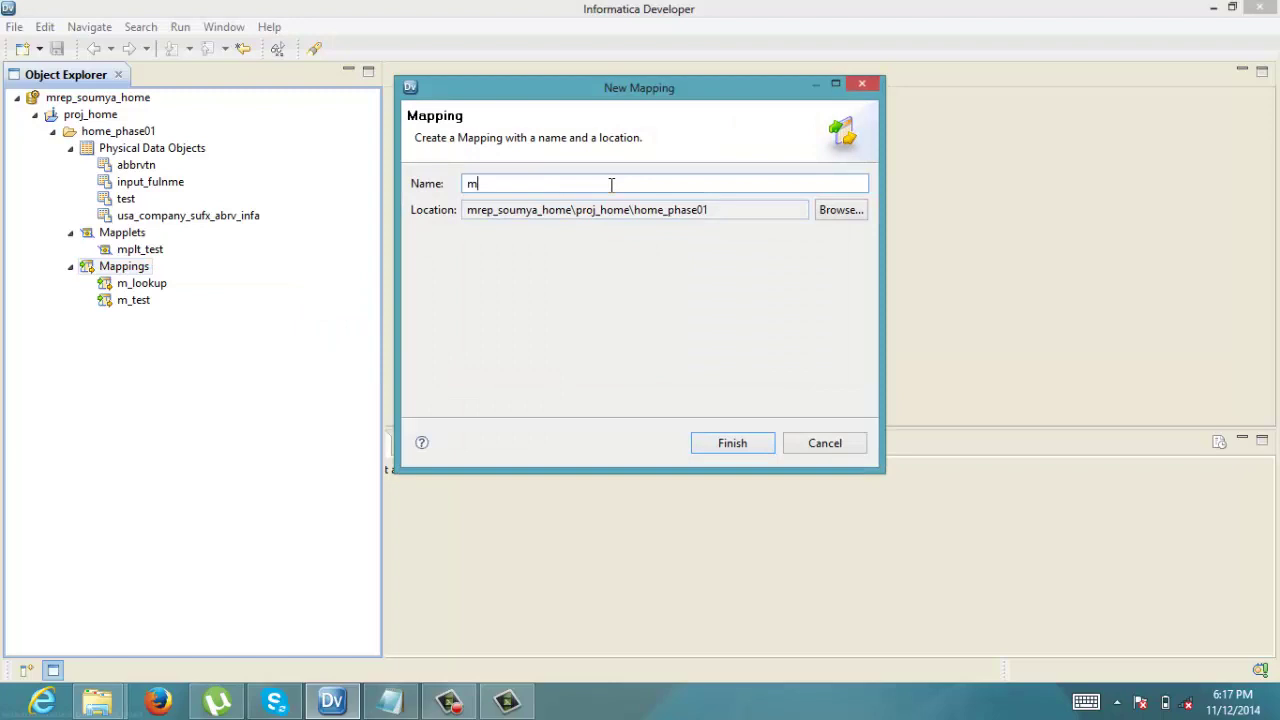
pyautogui.write('_addrs_doc')
pyautogui.click(728, 445)
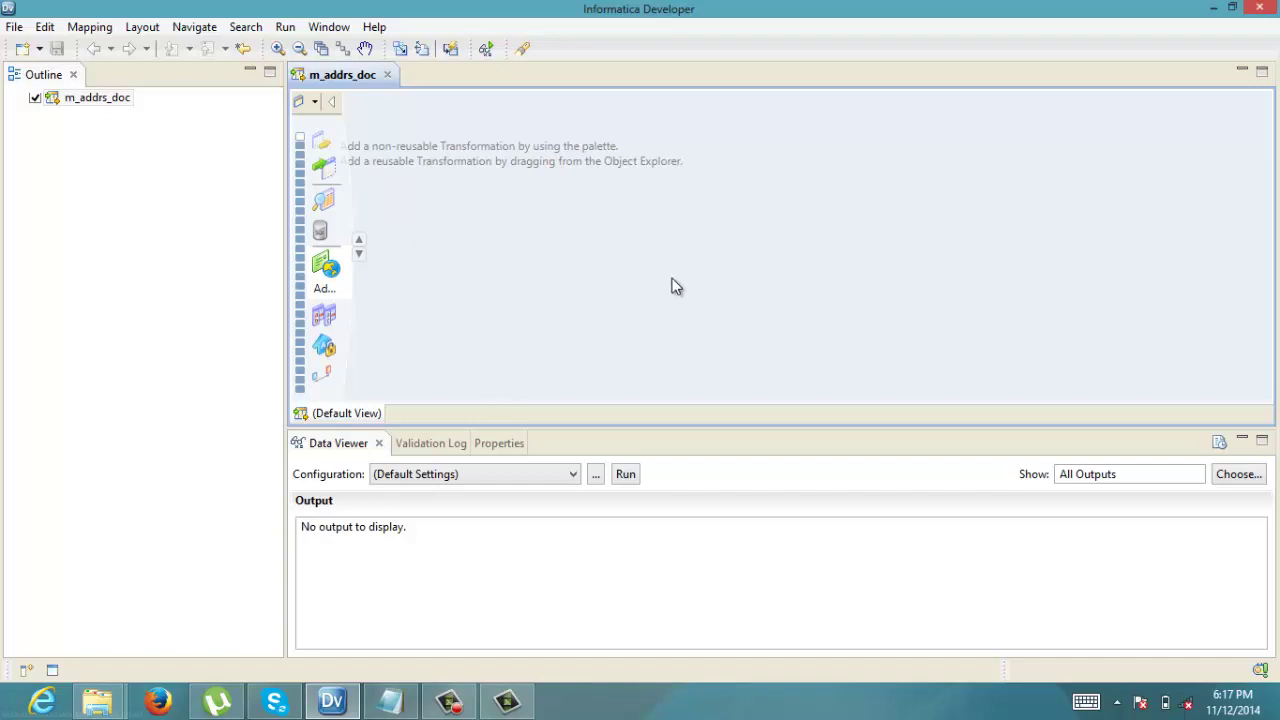
# Start a new flat file physical data object in home_phase01 from the existing file input_address_with_org_name.txt.
pyautogui.click(52, 670)
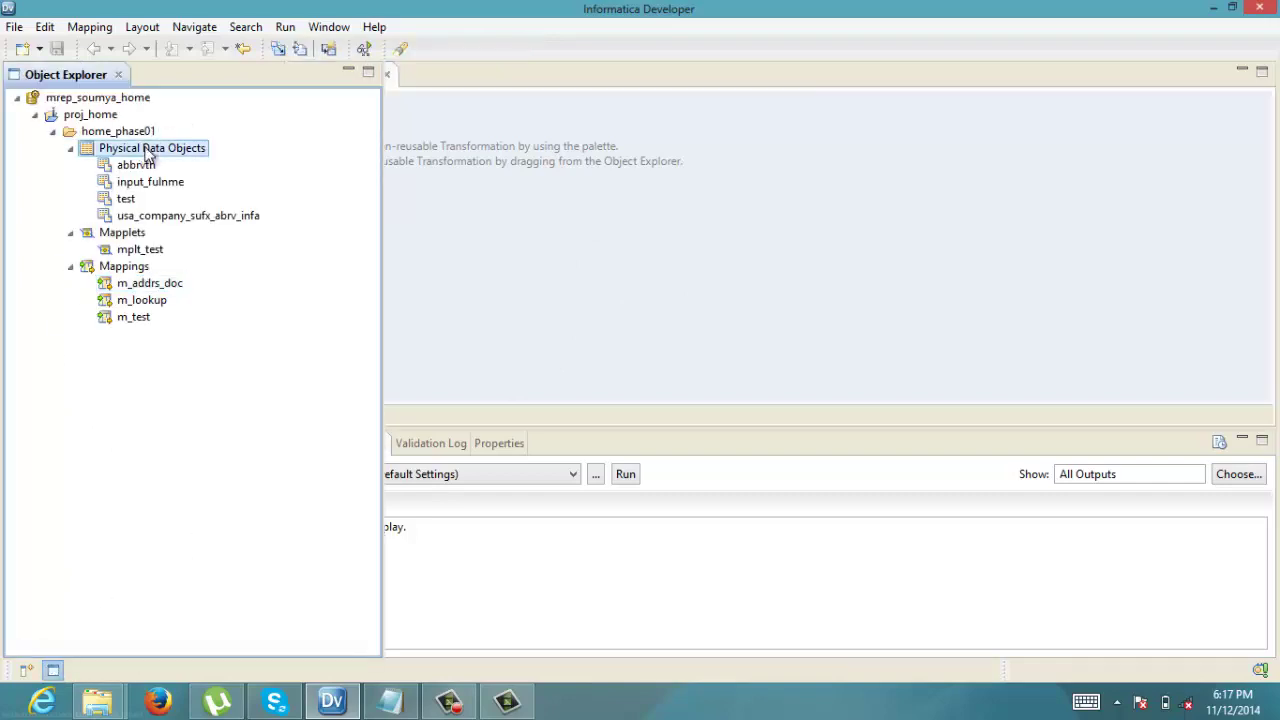
pyautogui.rightClick(147, 150)
pyautogui.moveTo(182, 160)
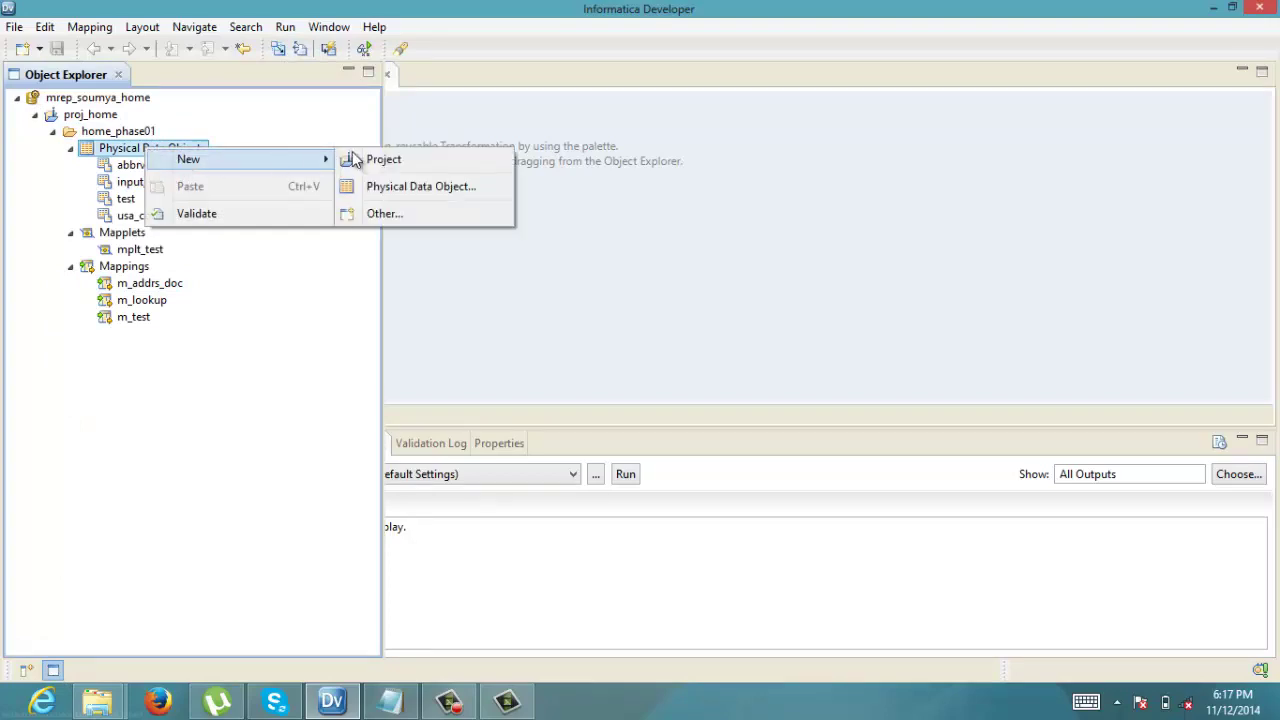
pyautogui.click(411, 187)
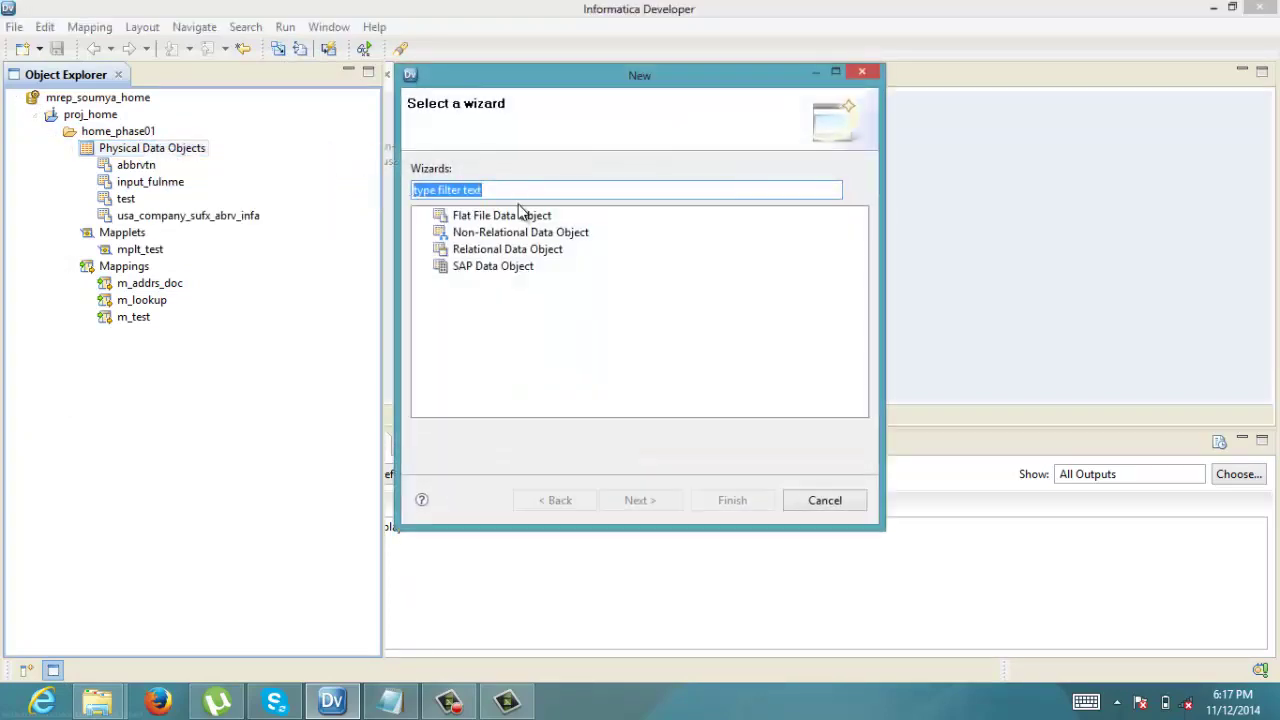
pyautogui.click(518, 216)
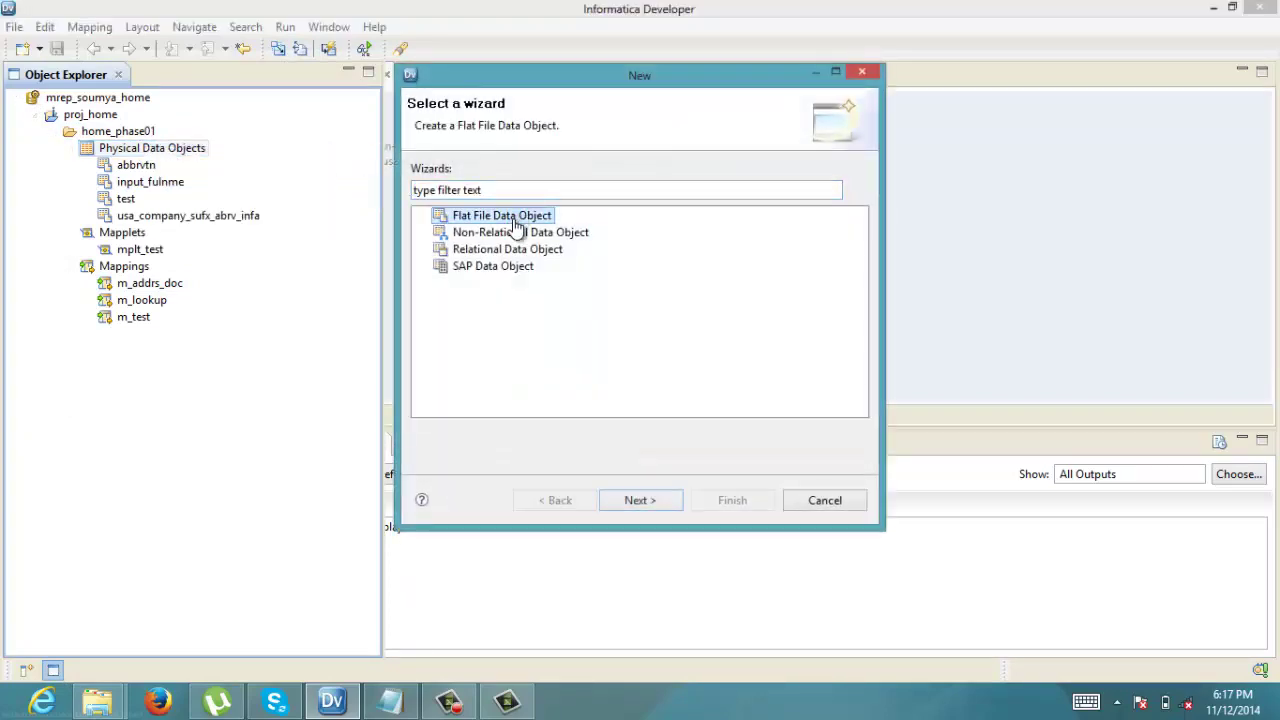
pyautogui.click(649, 499)
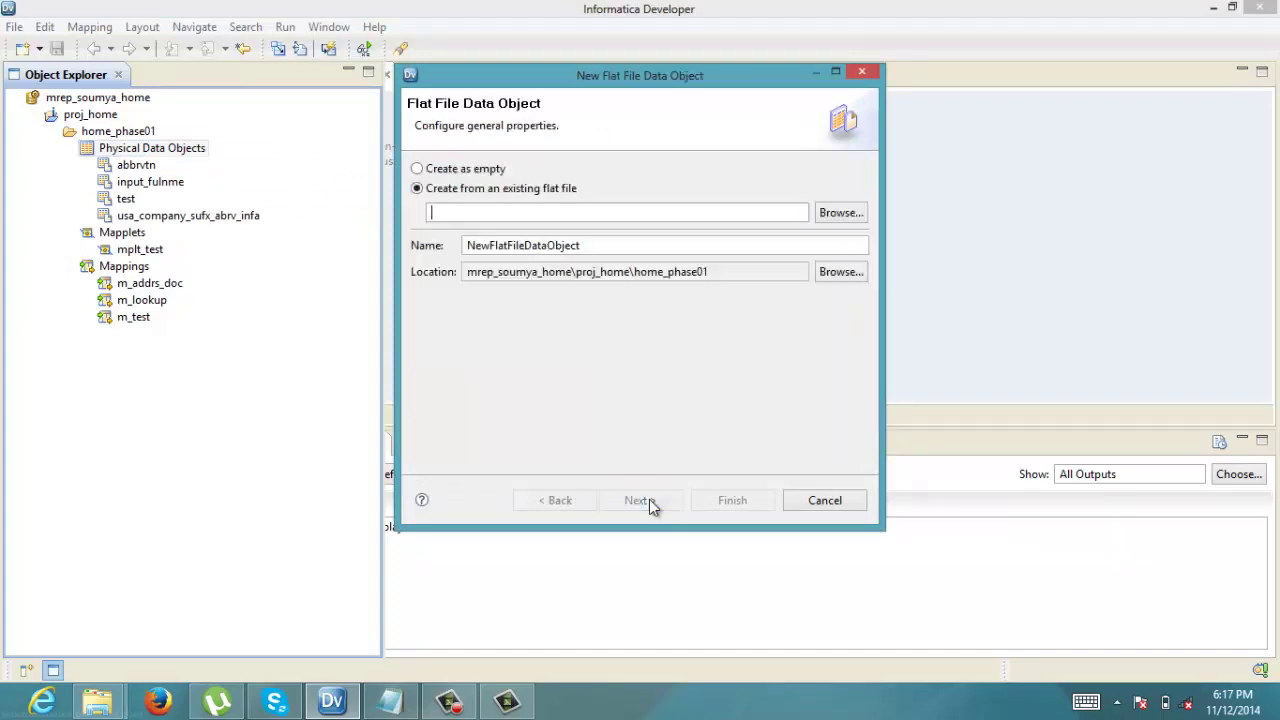
pyautogui.click(838, 213)
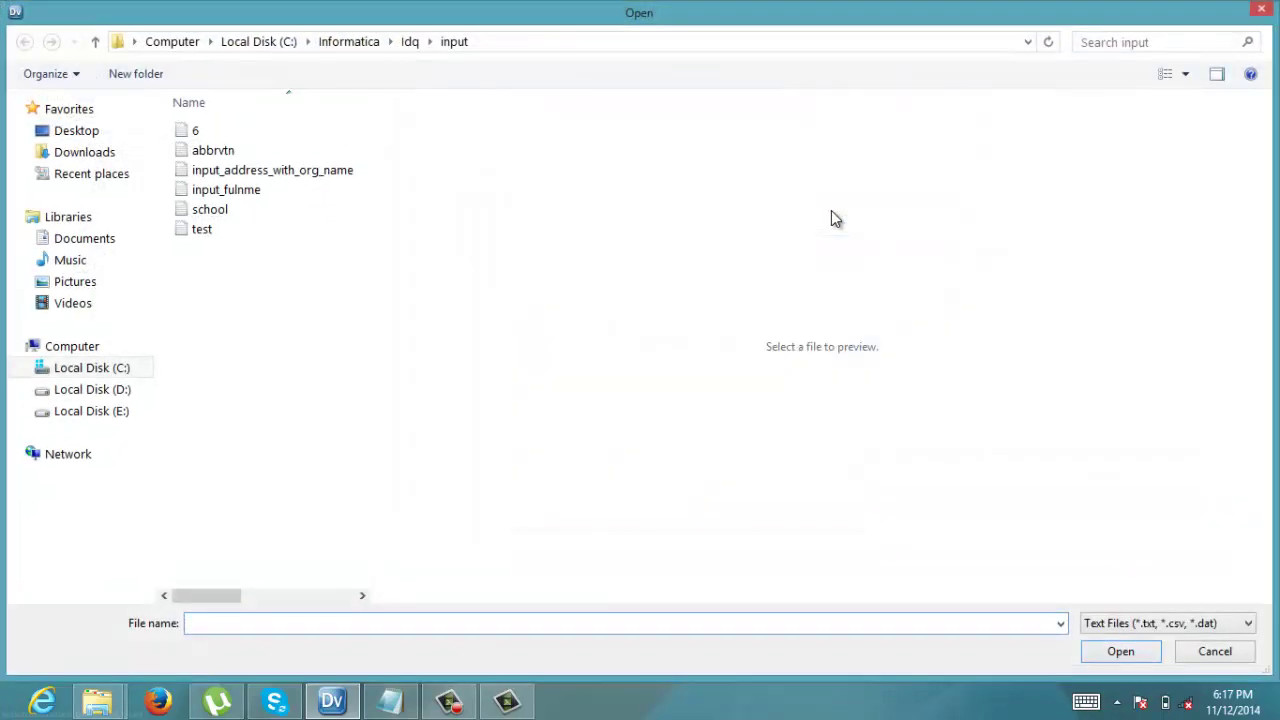
pyautogui.click(291, 168)
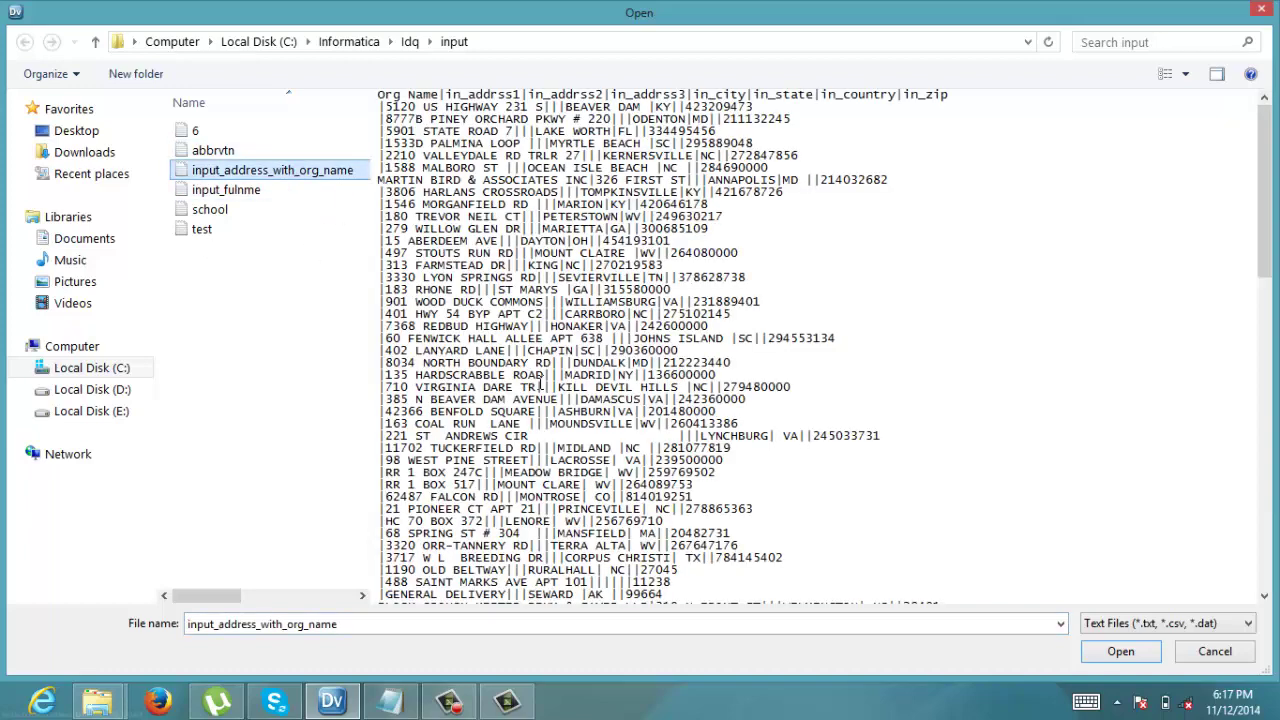
pyautogui.click(1121, 652)
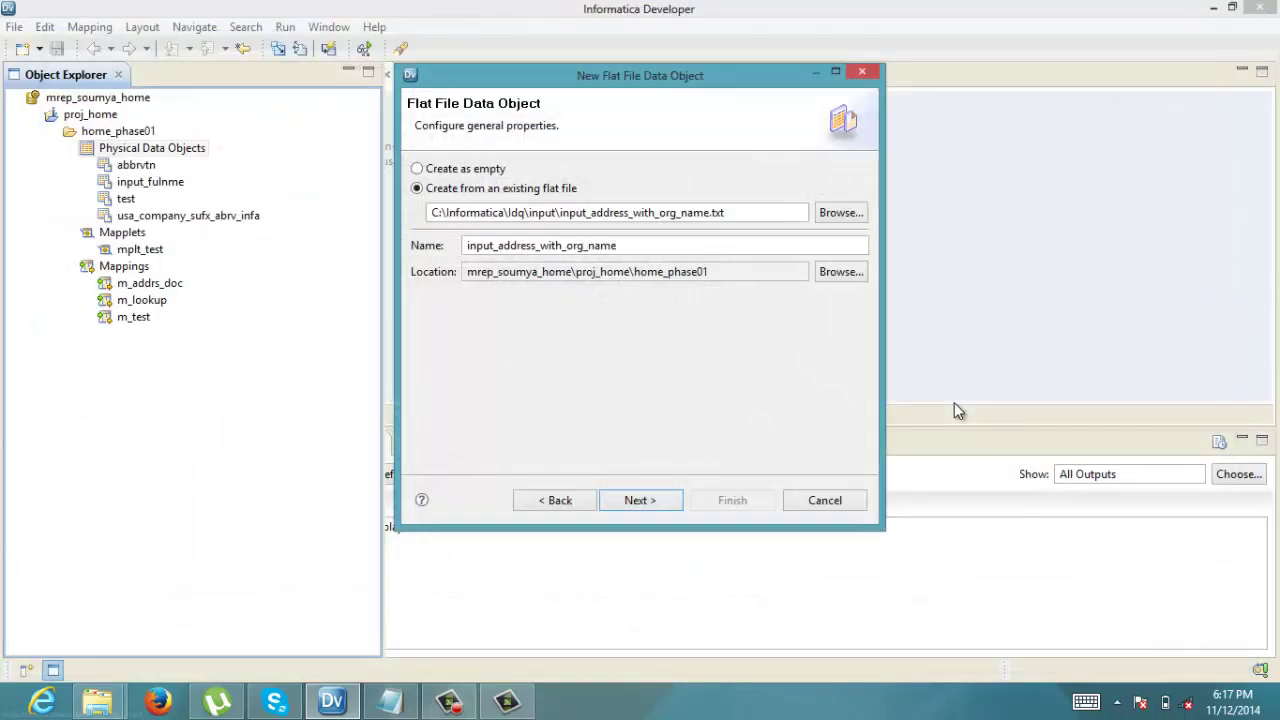
# Configure the delimited format with | as the only delimiter and import column names from the first line.
pyautogui.click(633, 500)
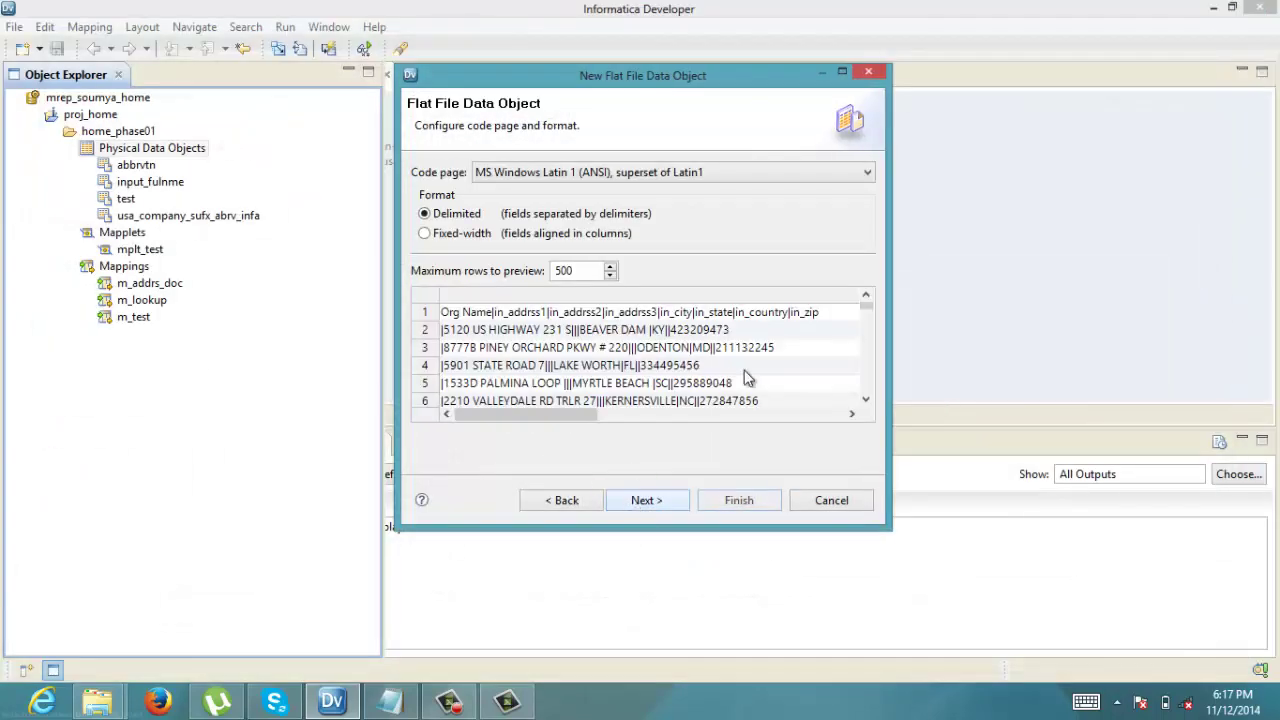
pyautogui.click(646, 500)
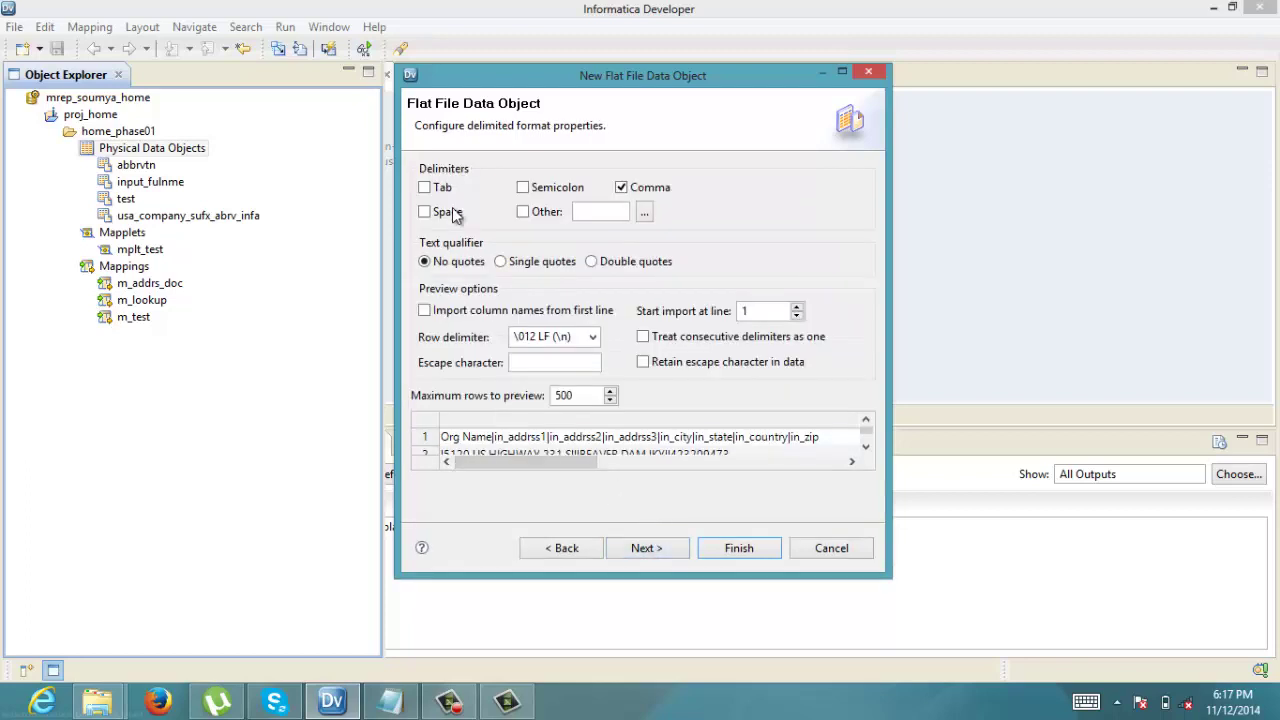
pyautogui.click(522, 213)
pyautogui.write('|')
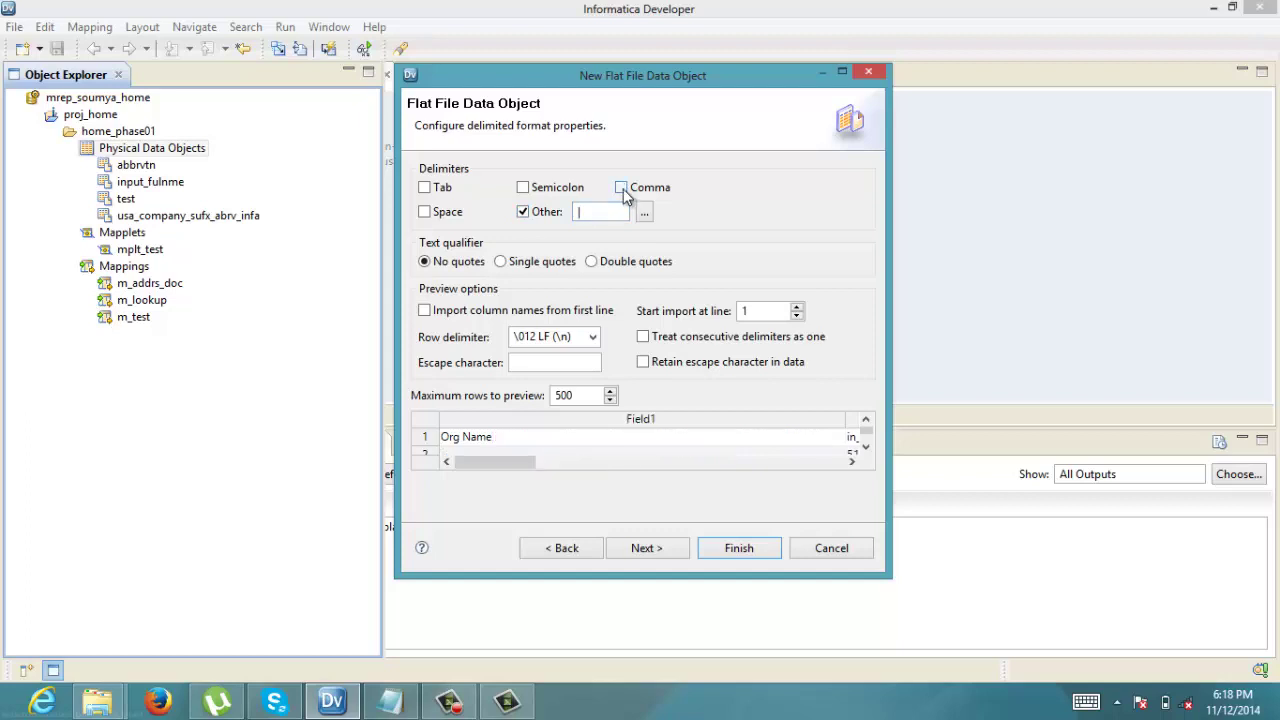
pyautogui.click(424, 310)
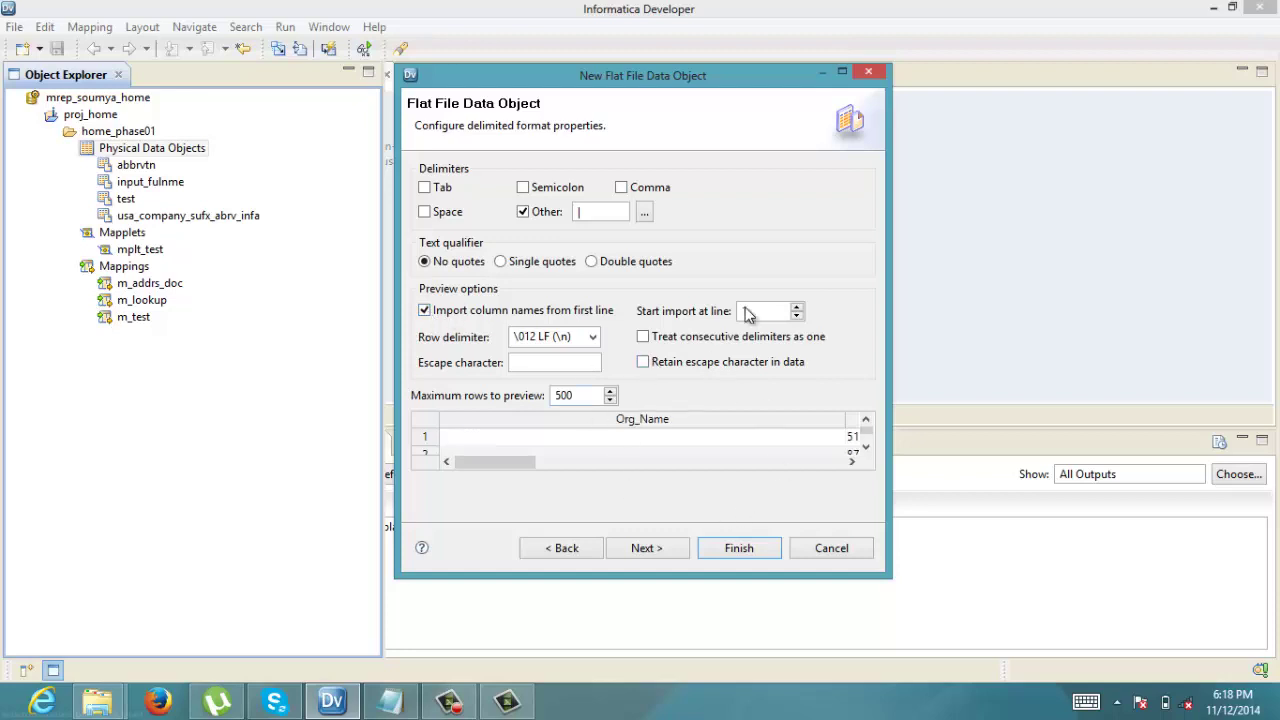
pyautogui.click(666, 548)
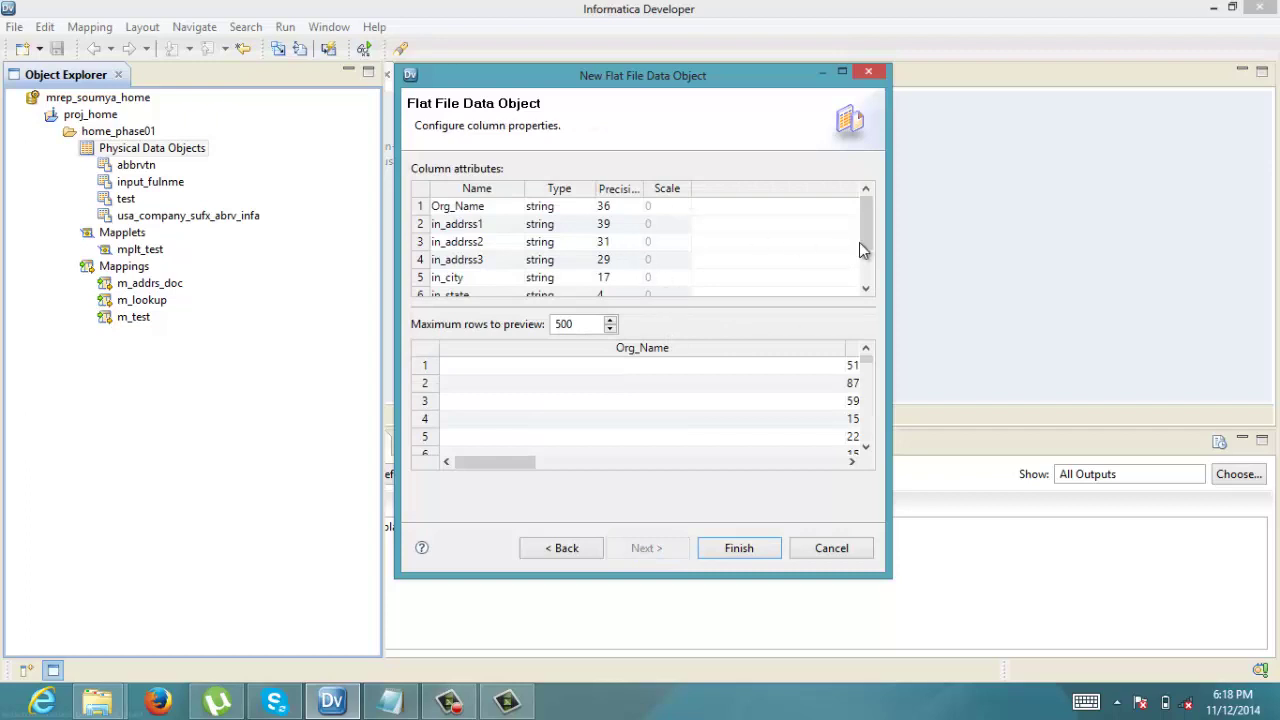
# Set the precision of the Org_Name, in_addrss1, in_addrss2, in_addrss3 and in_city columns to 100.
pyautogui.moveTo(869, 248); pyautogui.dragTo(869, 281)
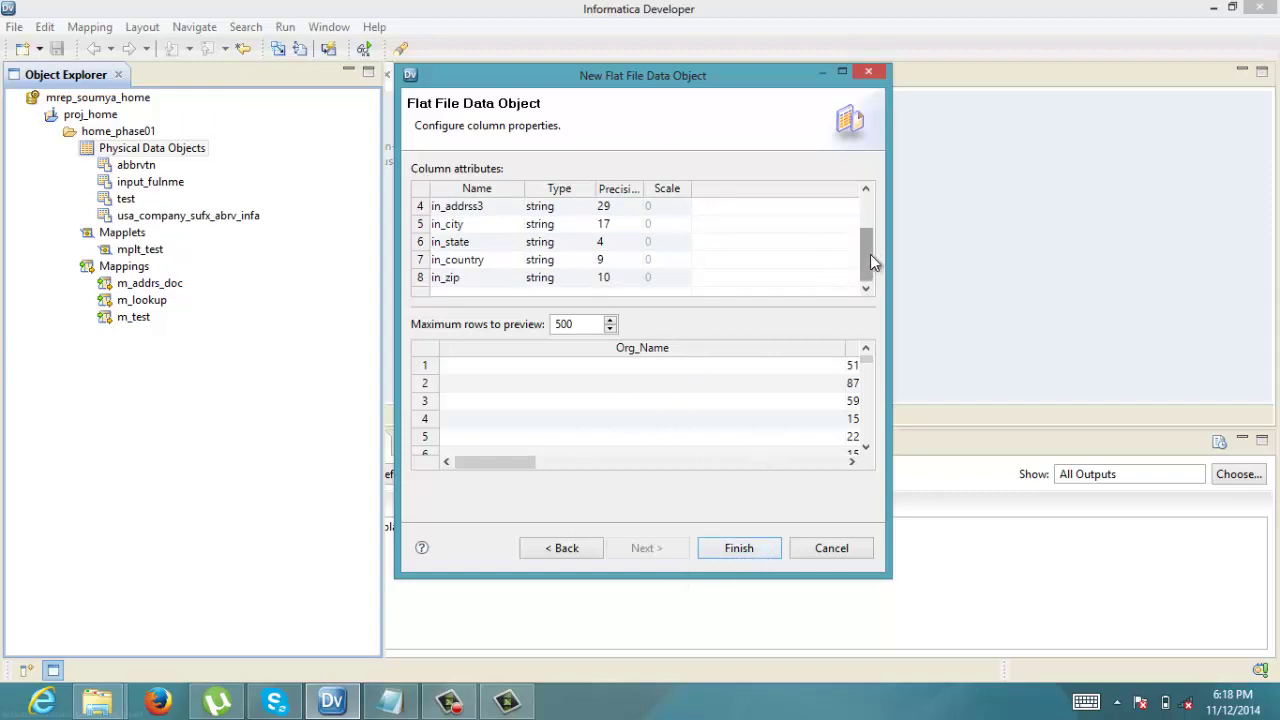
pyautogui.moveTo(870, 254); pyautogui.dragTo(870, 222)
pyautogui.click(619, 207)
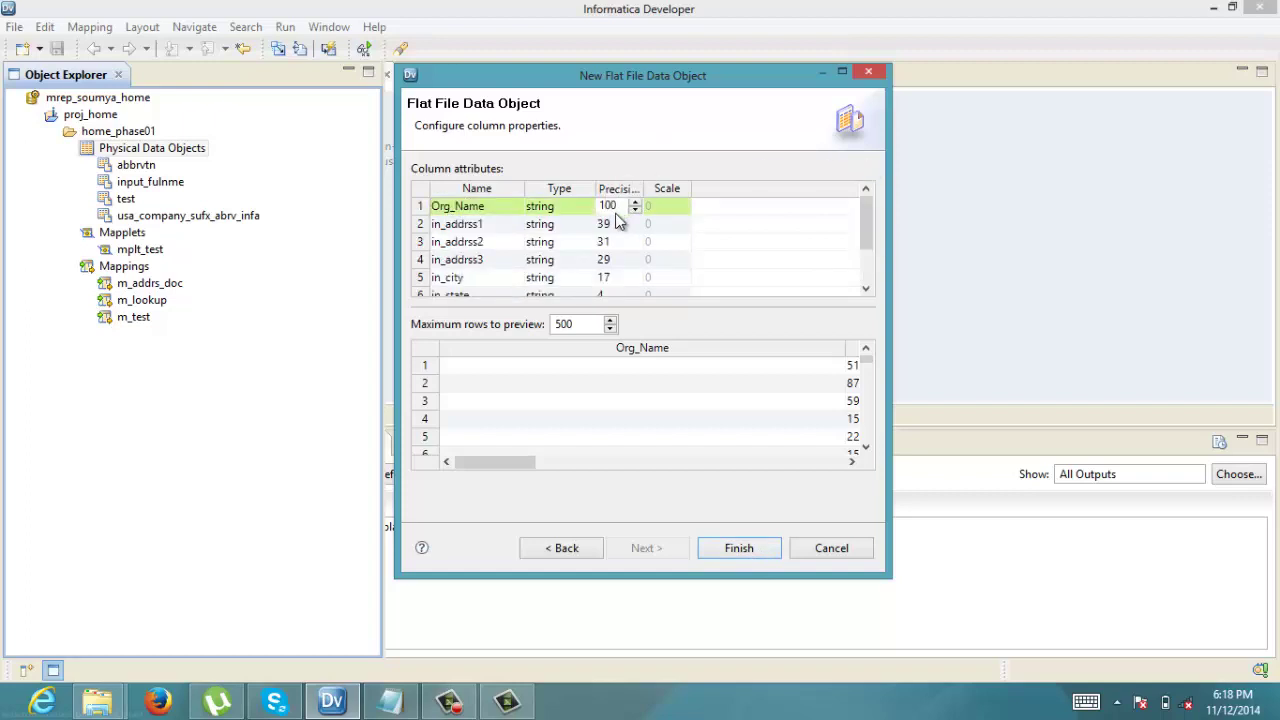
pyautogui.click(617, 224)
pyautogui.write('100')
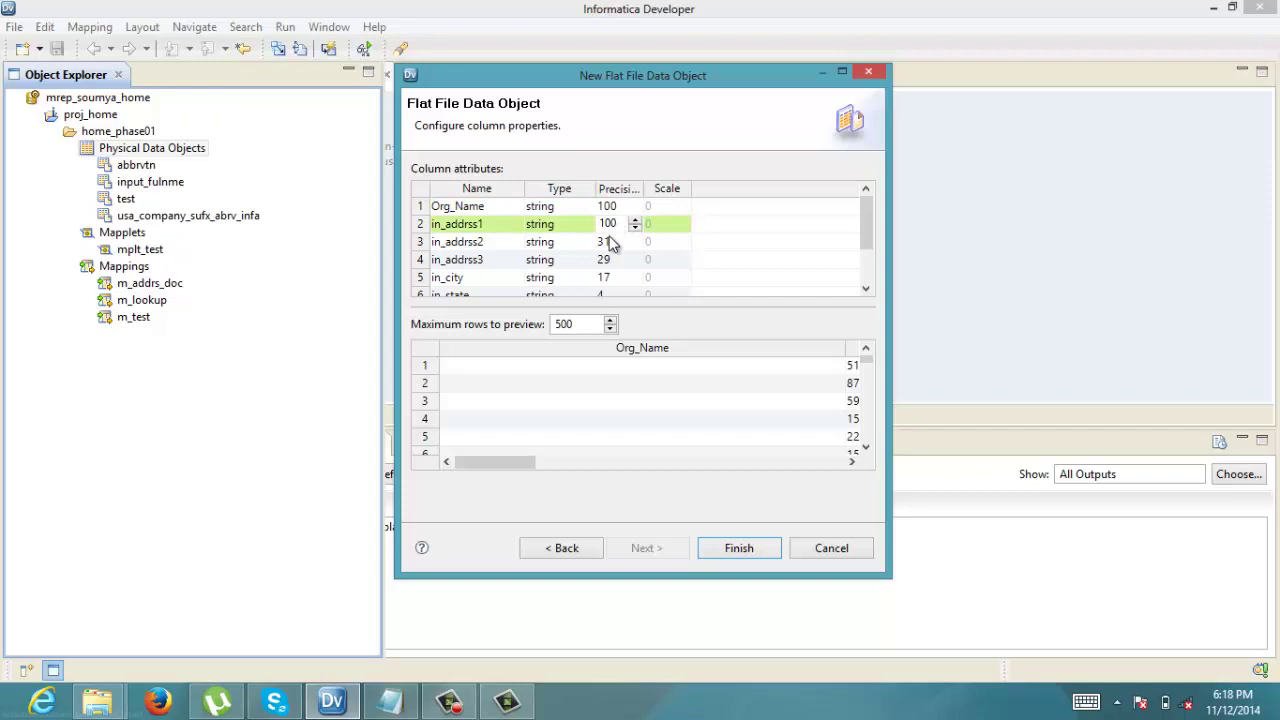
pyautogui.click(617, 244)
pyautogui.write('100')
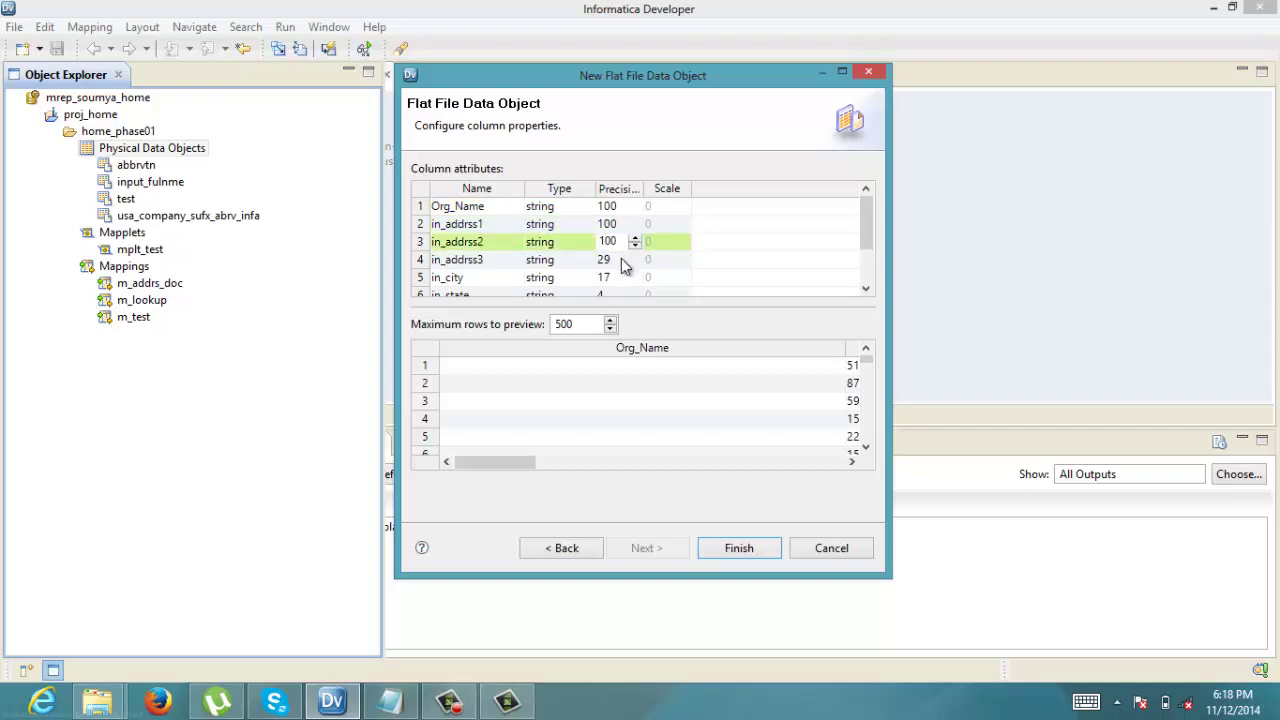
pyautogui.click(621, 261)
pyautogui.write('100')
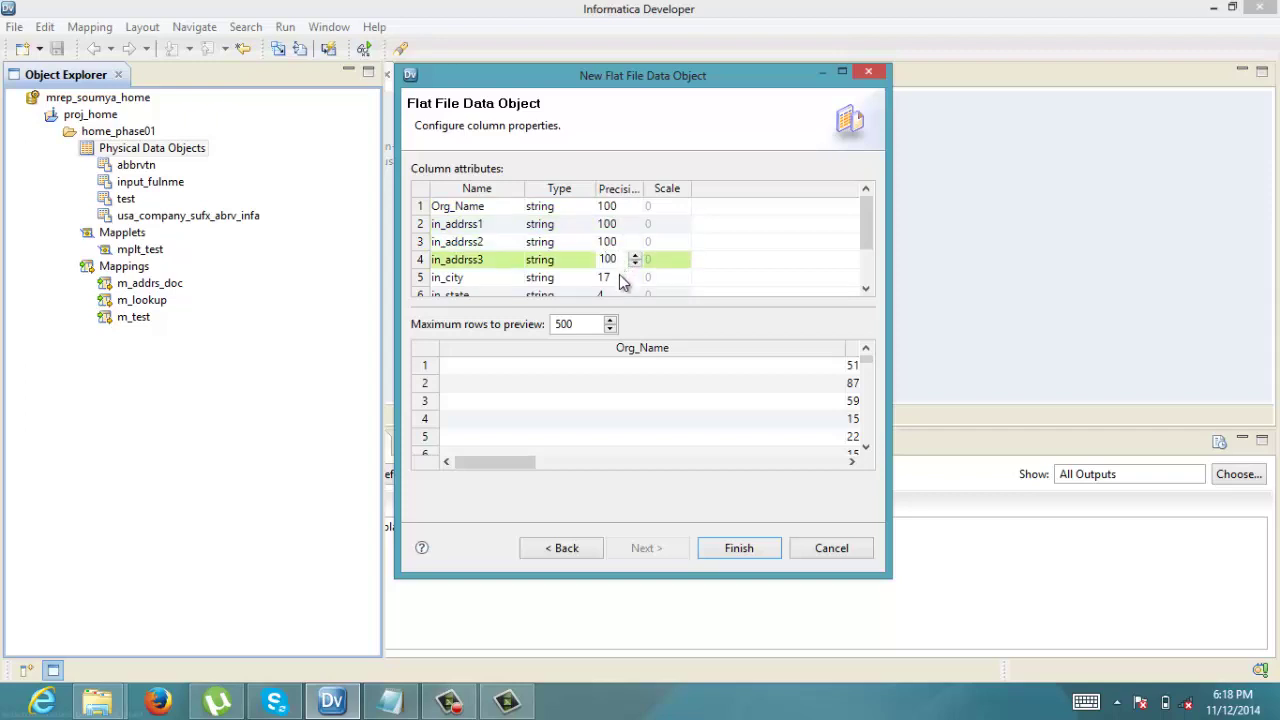
pyautogui.click(618, 279)
pyautogui.write('100')
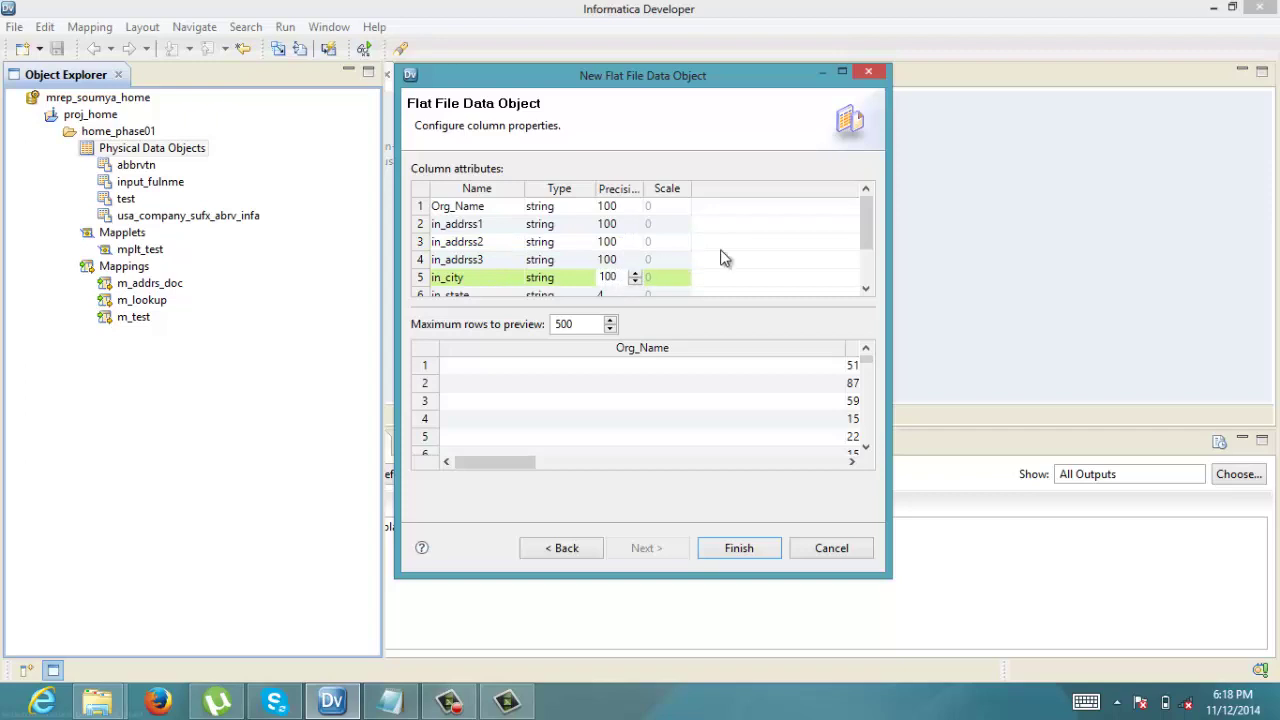
# Set the precision of in_state, in_country and in_zip to 100 and finish creating the flat file data object.
pyautogui.click(866, 289)
pyautogui.click(866, 289)
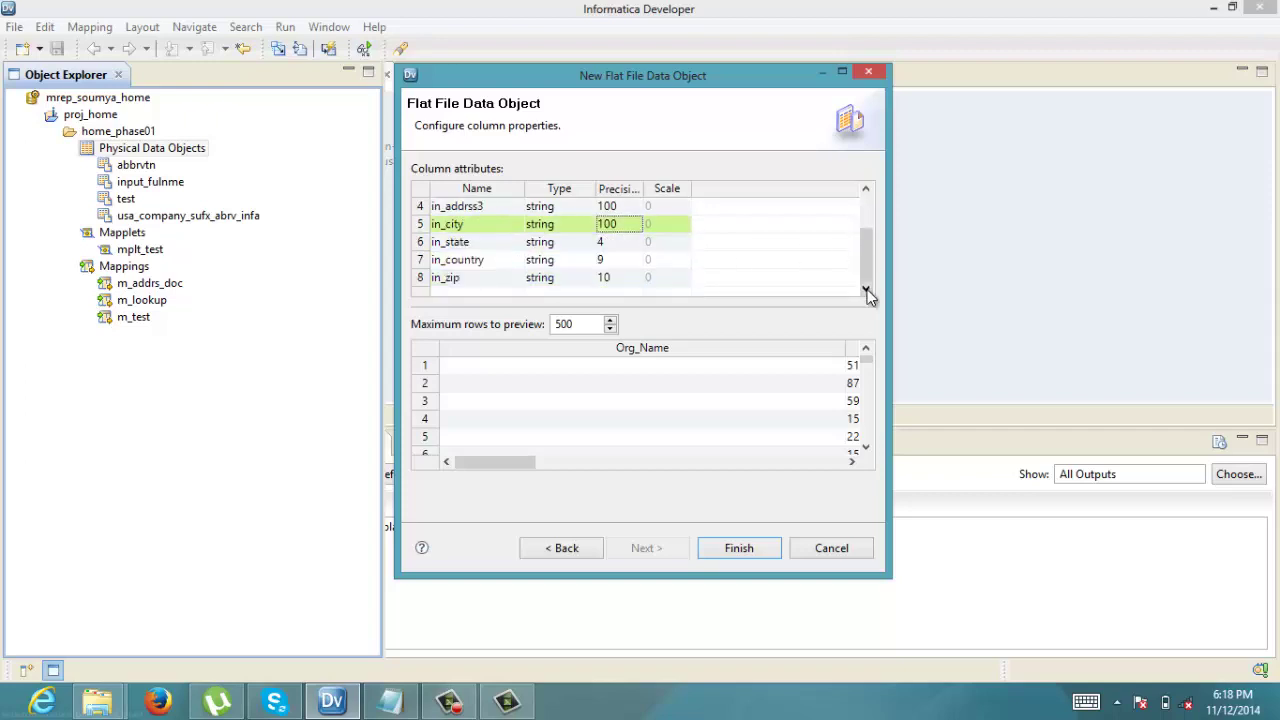
pyautogui.click(613, 246)
pyautogui.write('100')
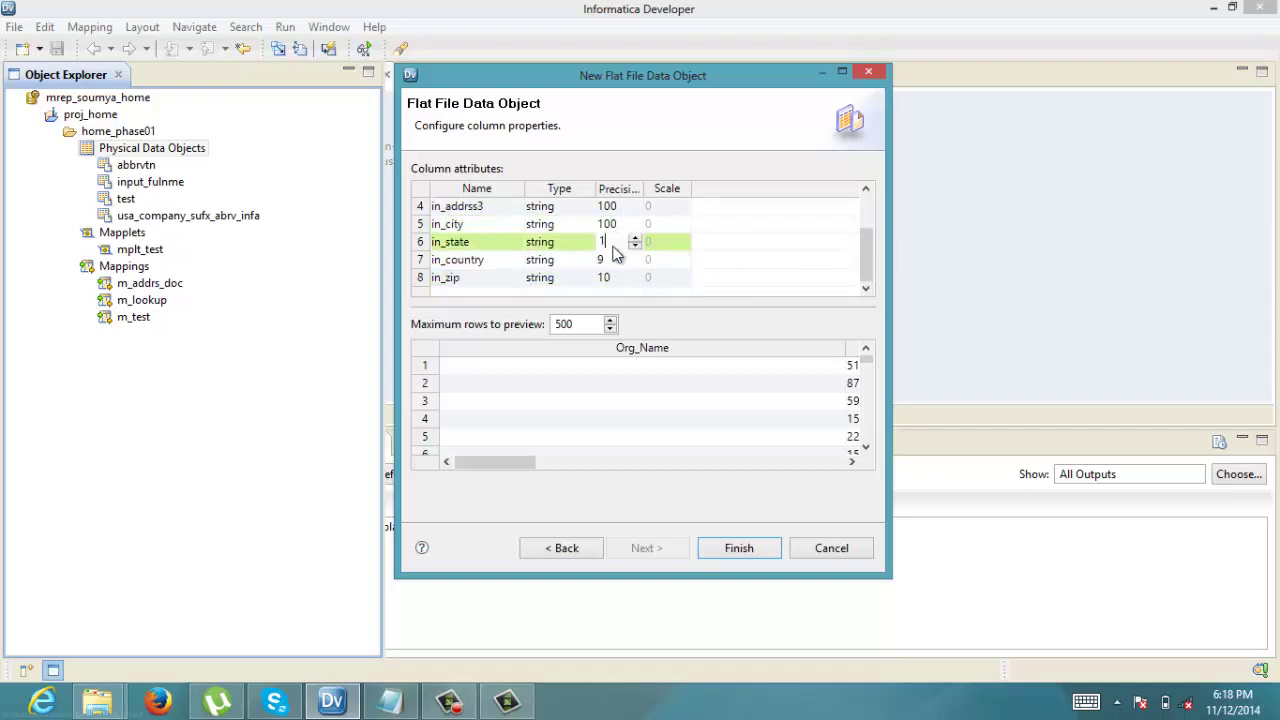
pyautogui.click(607, 260)
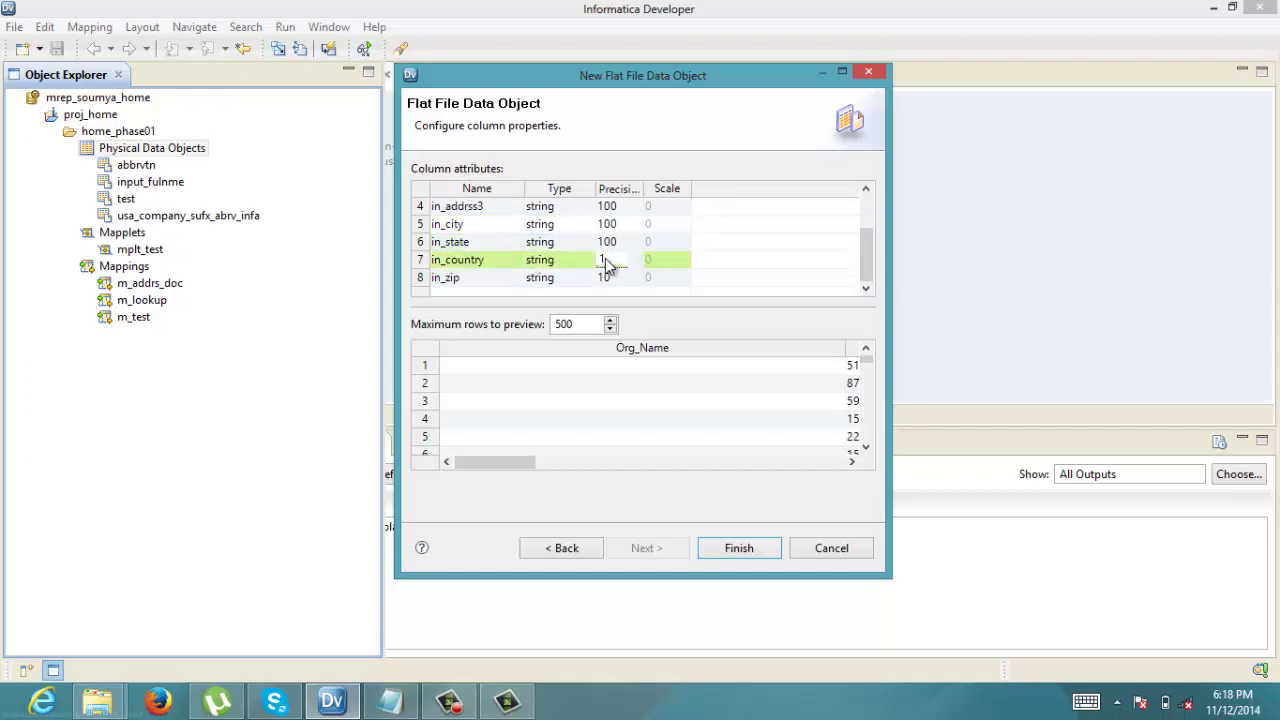
pyautogui.write('100')
pyautogui.click(615, 277)
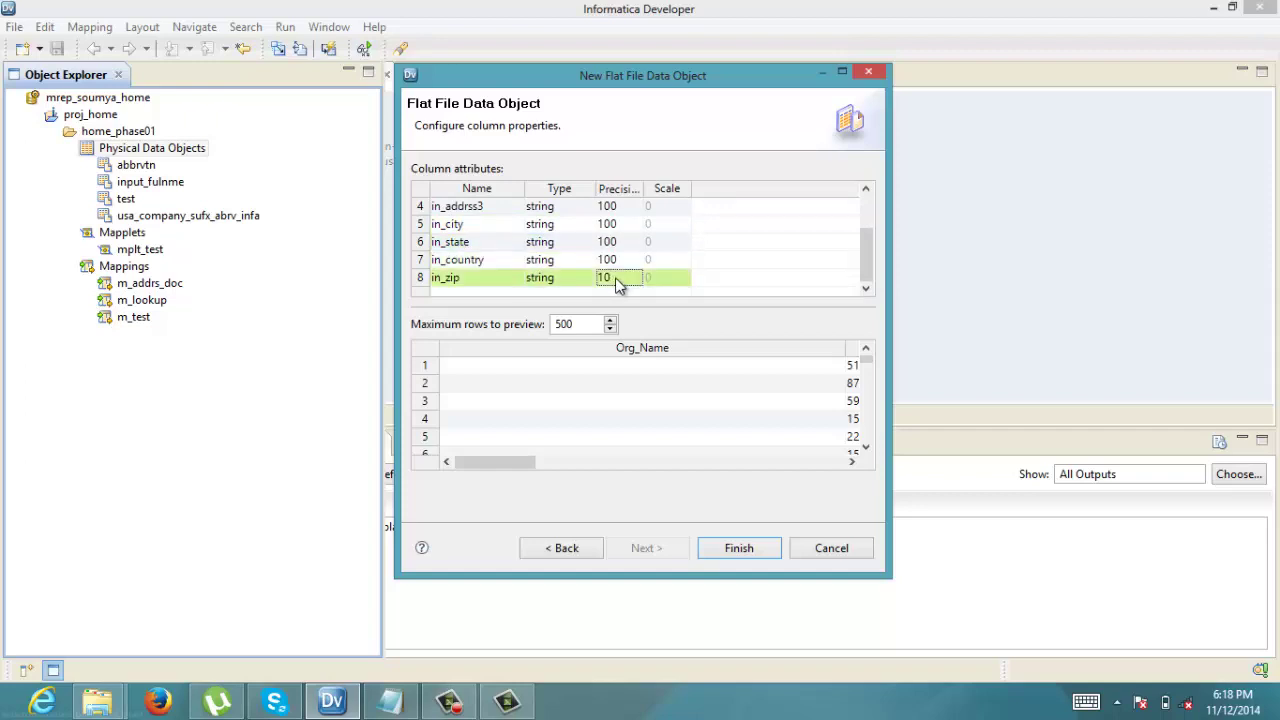
pyautogui.write('100')
pyautogui.click(865, 221)
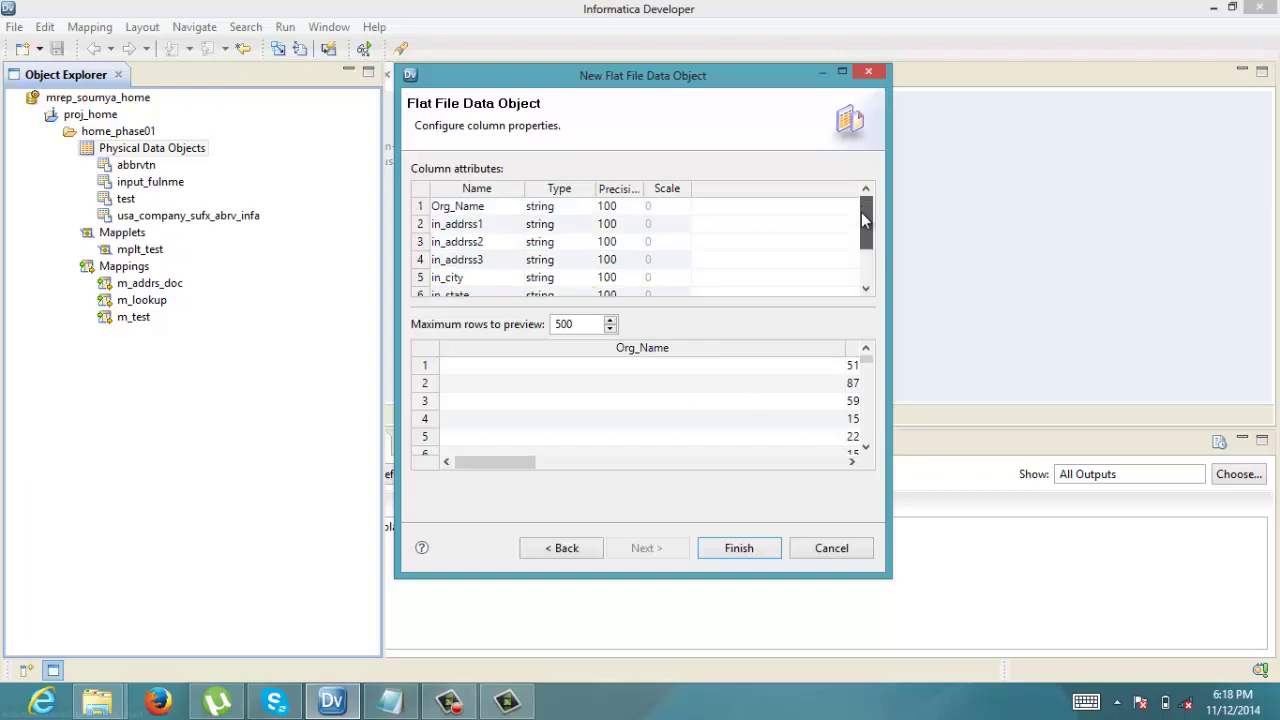
pyautogui.moveTo(865, 221); pyautogui.dragTo(865, 265)
pyautogui.moveTo(499, 464); pyautogui.dragTo(481, 498)
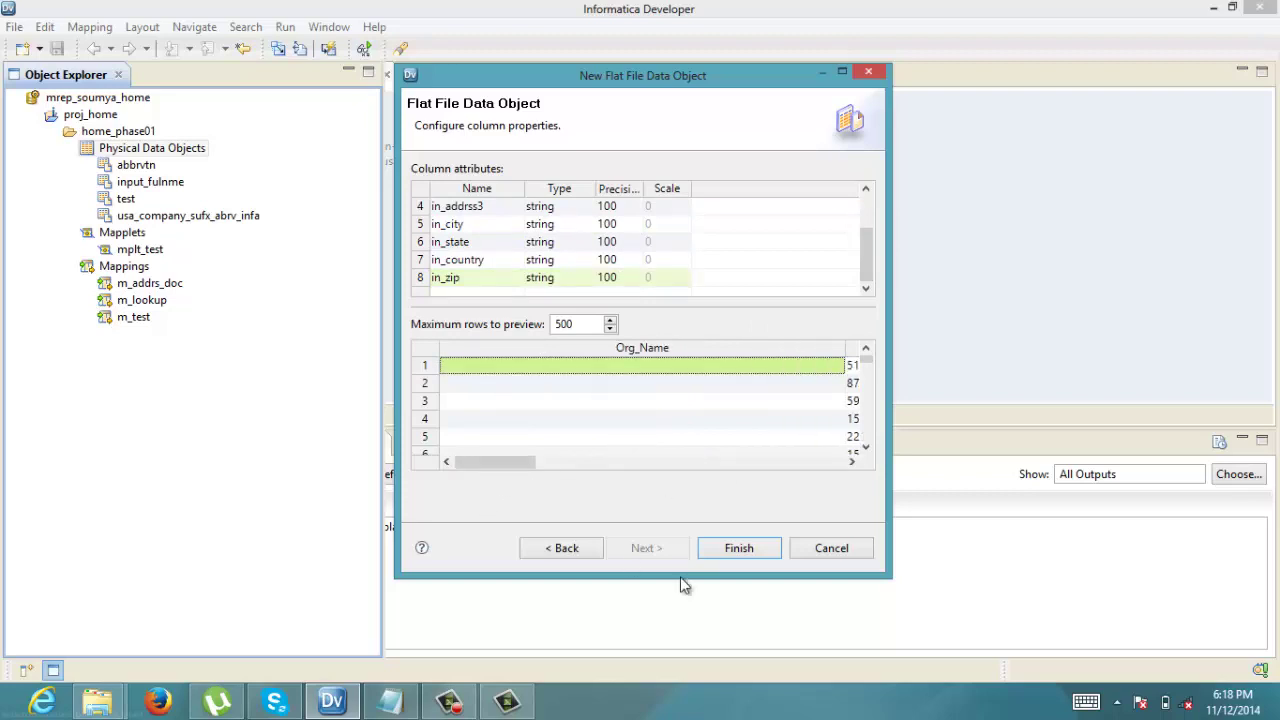
pyautogui.click(737, 551)
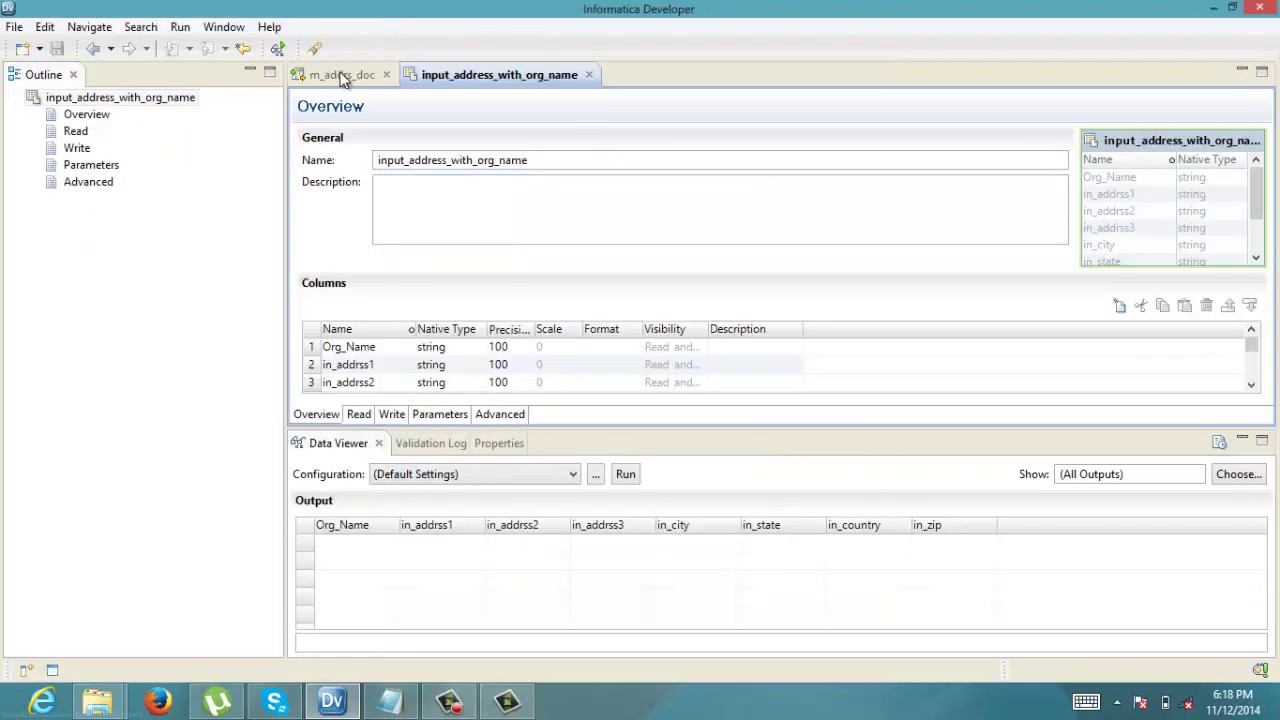
# Add input_address_with_org_name to the m_addrs_doc mapping as an independent Read data object and place it near the left of the canvas.
pyautogui.click(335, 80)
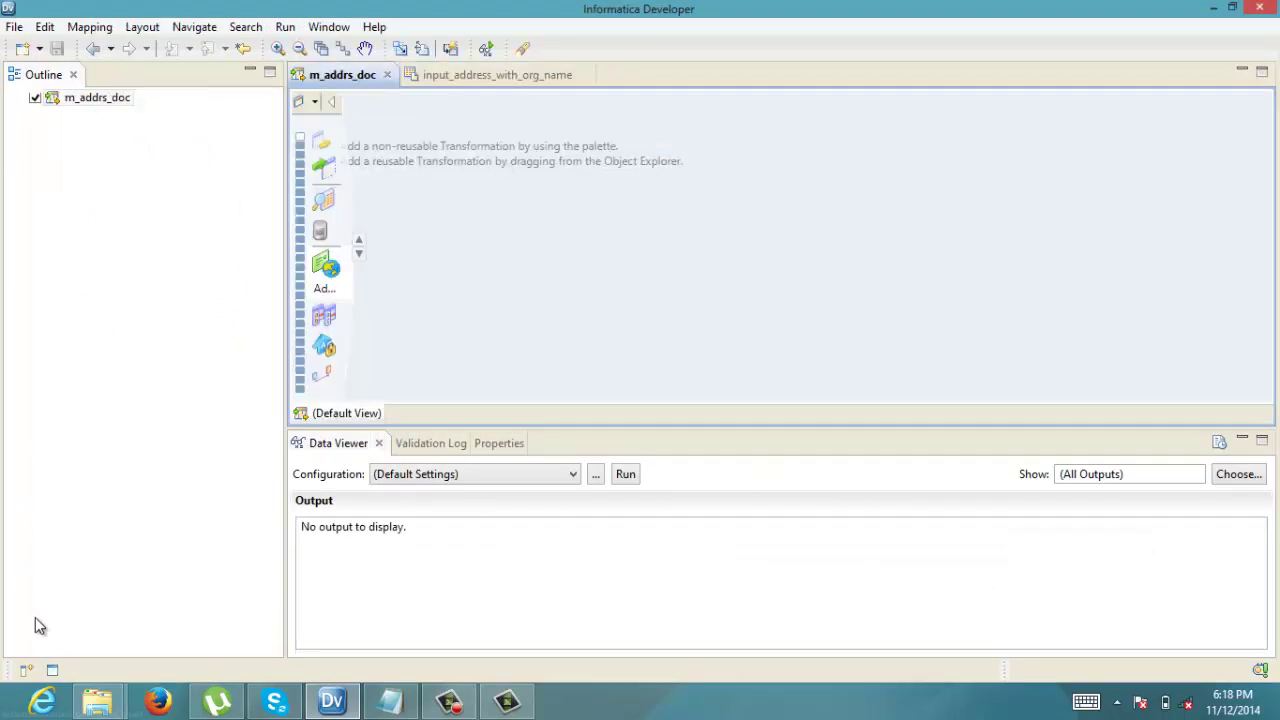
pyautogui.click(54, 670)
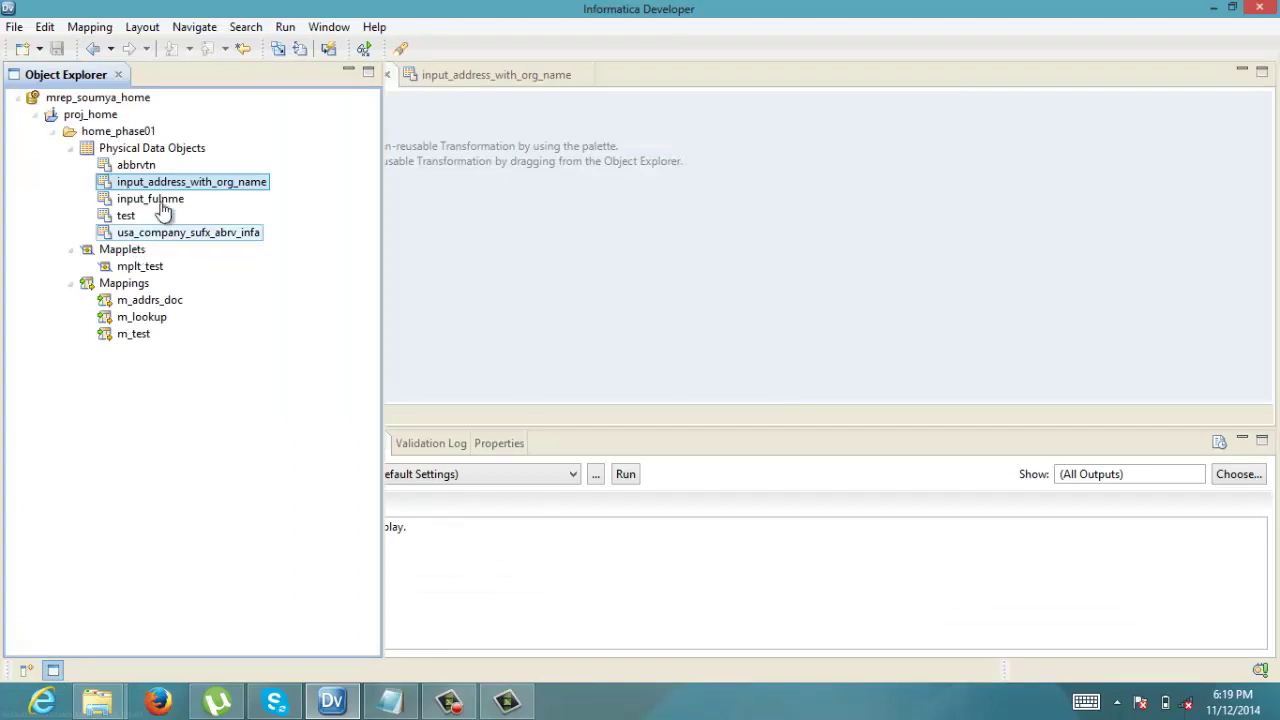
pyautogui.moveTo(205, 190); pyautogui.dragTo(671, 166)
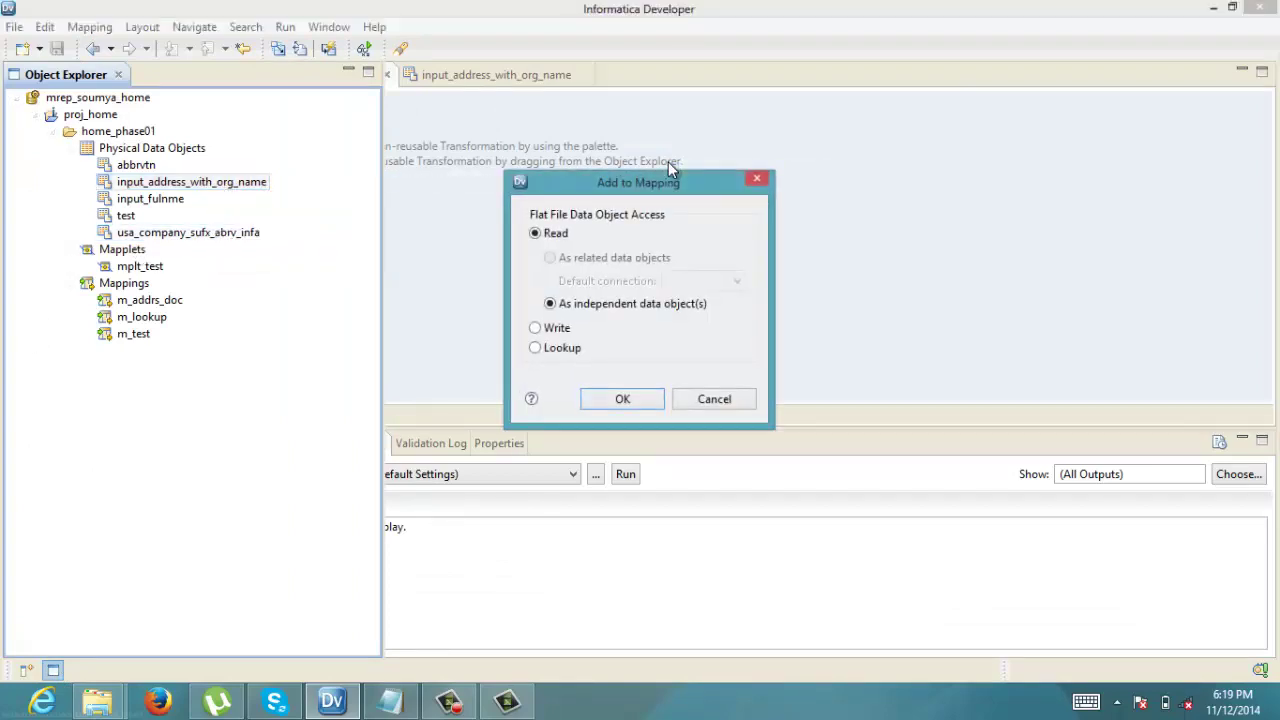
pyautogui.click(624, 400)
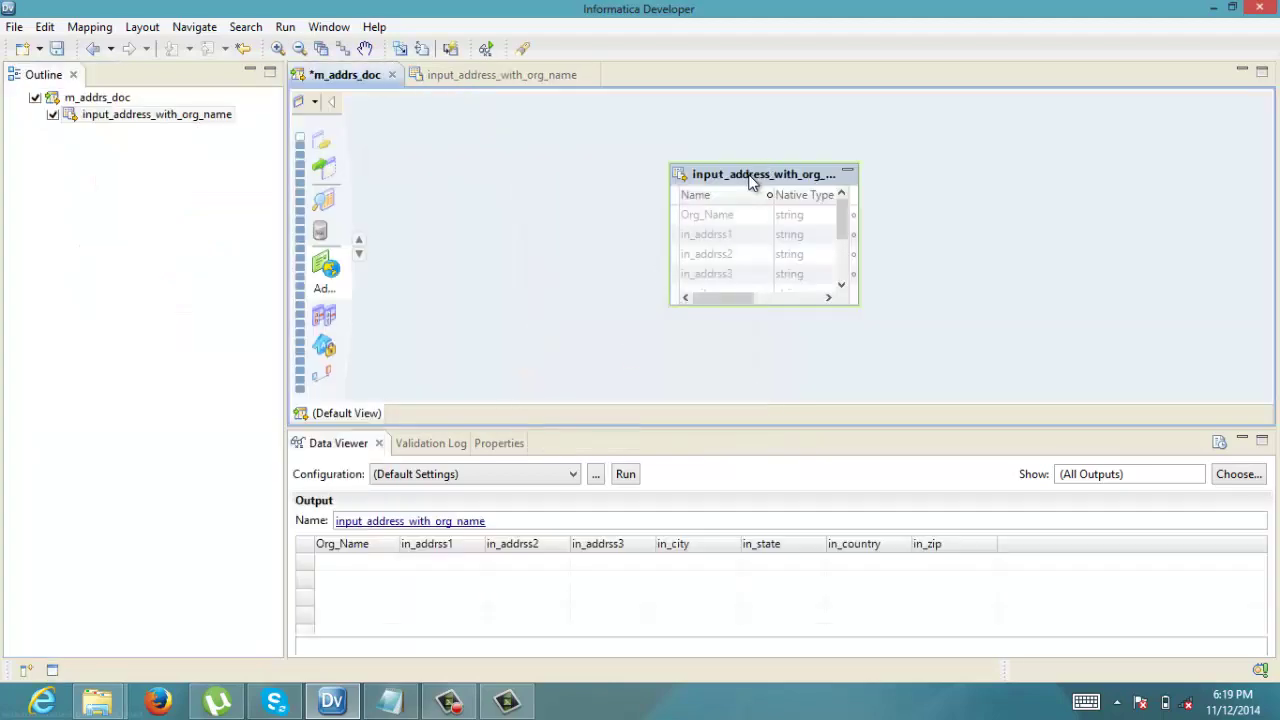
pyautogui.moveTo(752, 178); pyautogui.dragTo(500, 174)
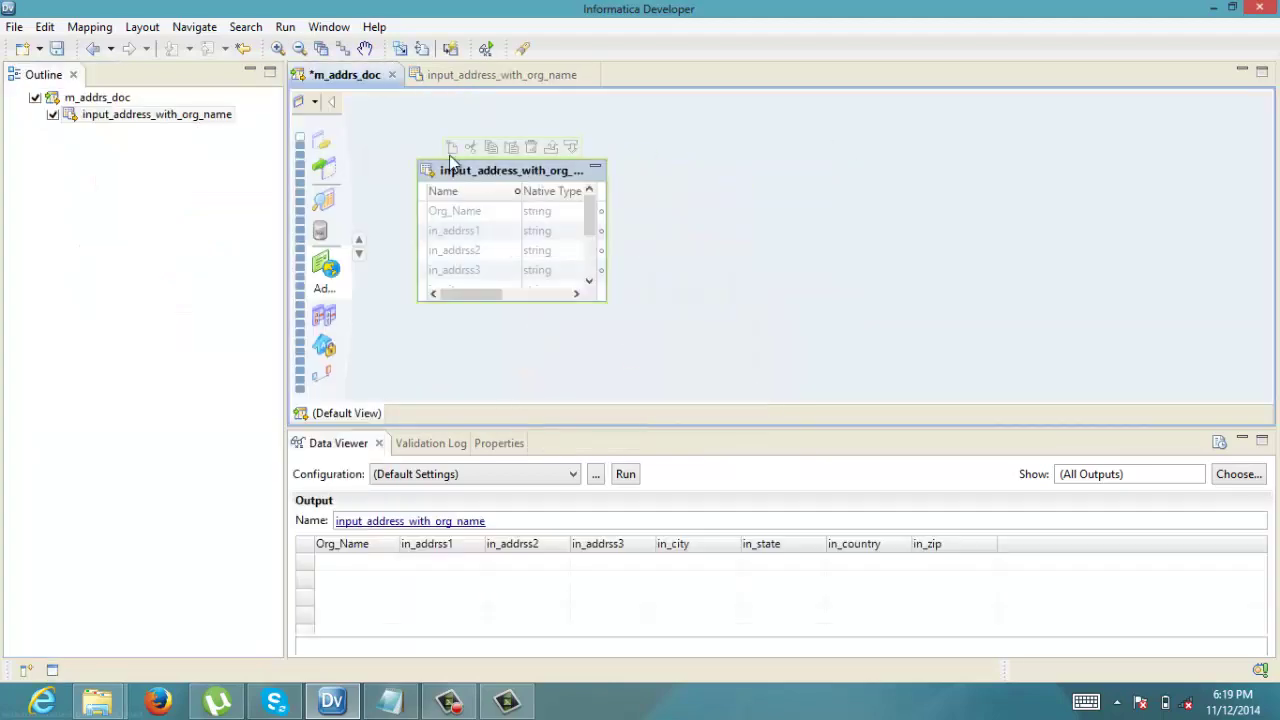
# Add an Address Validator transformation beside the source, and make both objects taller.
pyautogui.click(399, 50)
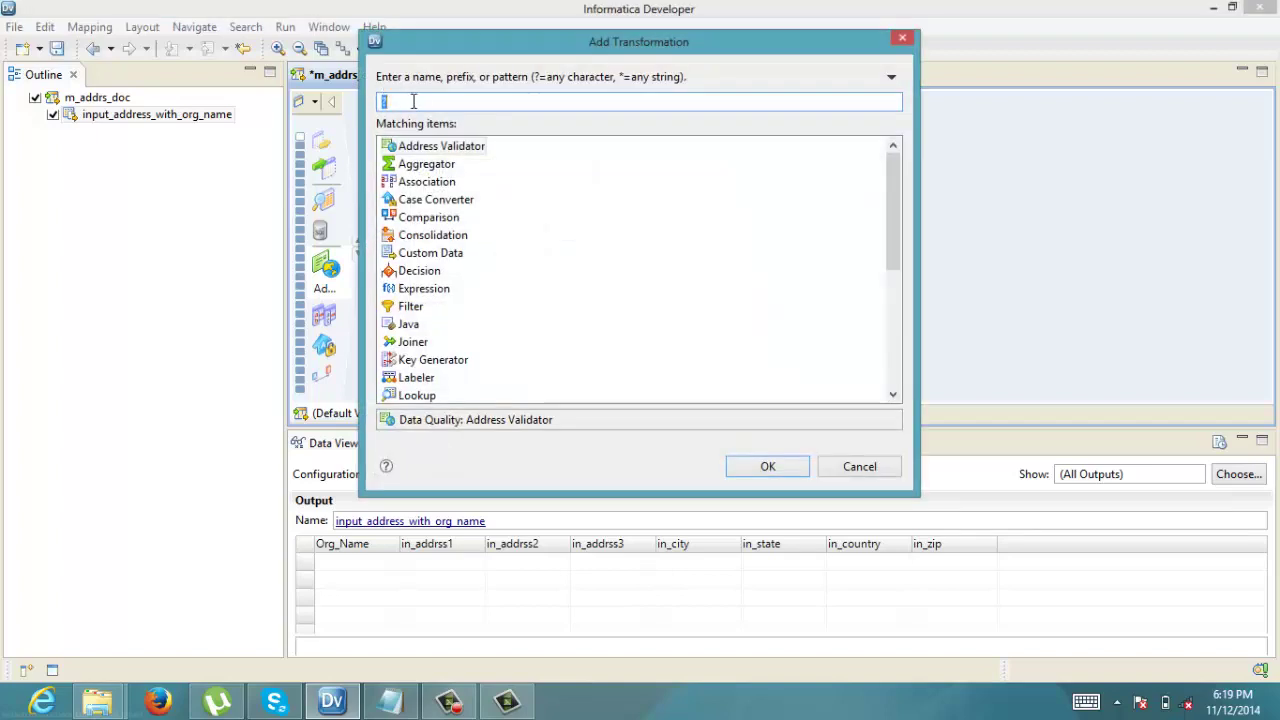
pyautogui.click(426, 146)
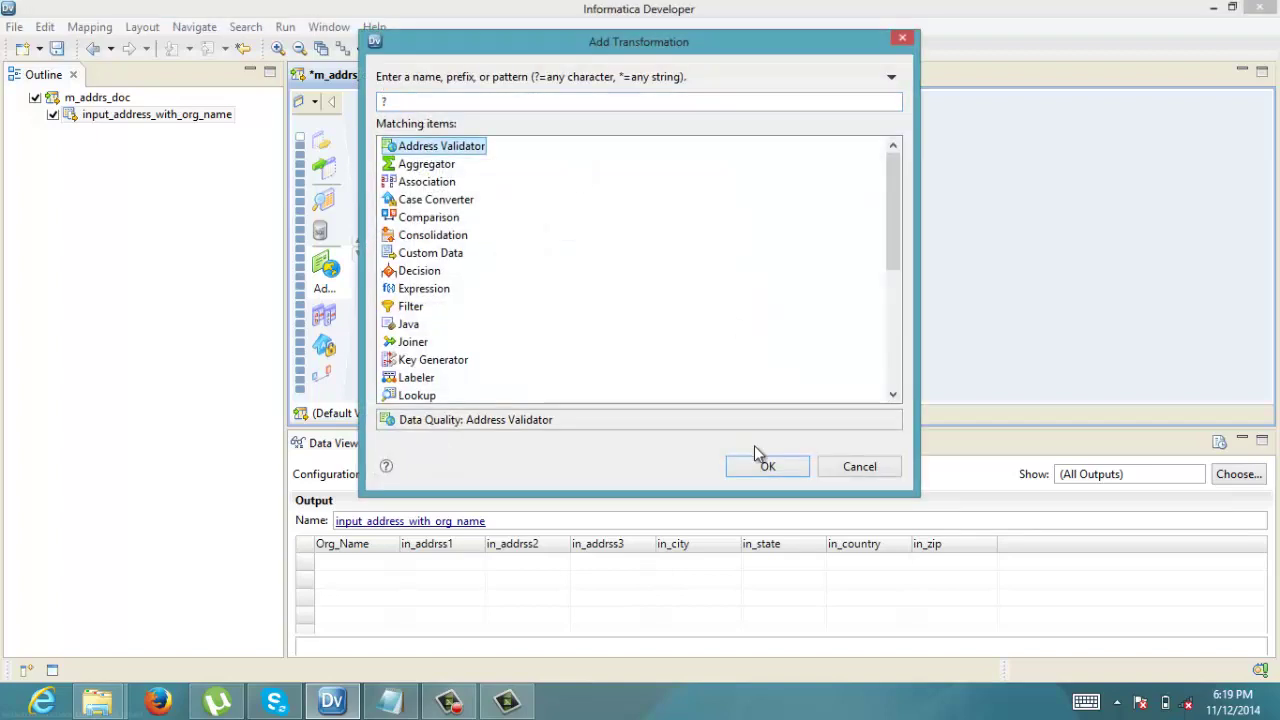
pyautogui.click(778, 467)
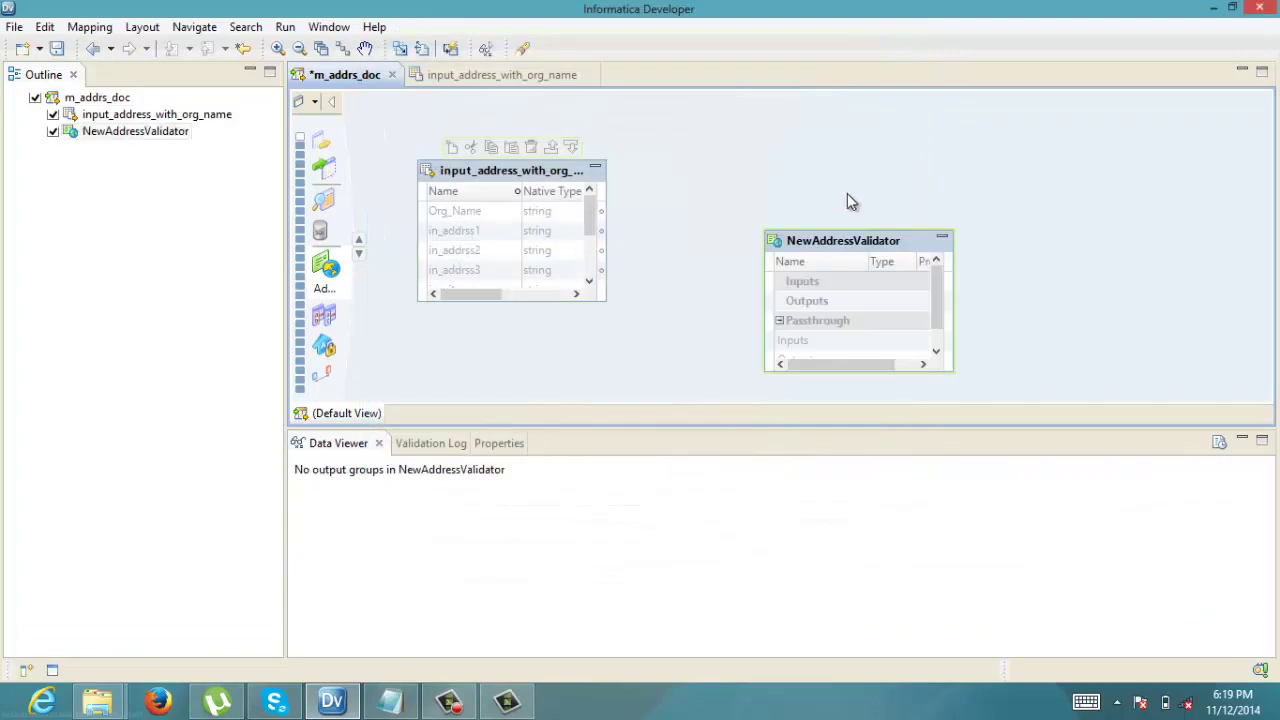
pyautogui.moveTo(830, 238); pyautogui.dragTo(744, 143)
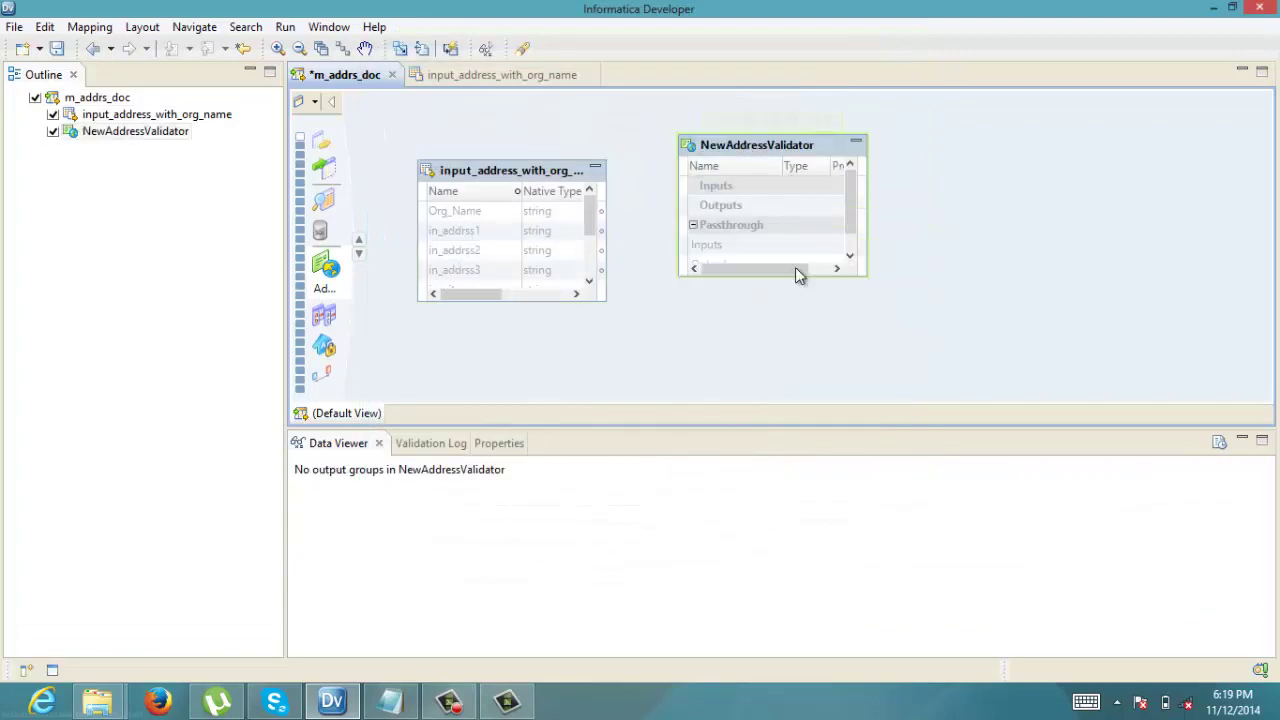
pyautogui.moveTo(826, 273); pyautogui.dragTo(826, 342)
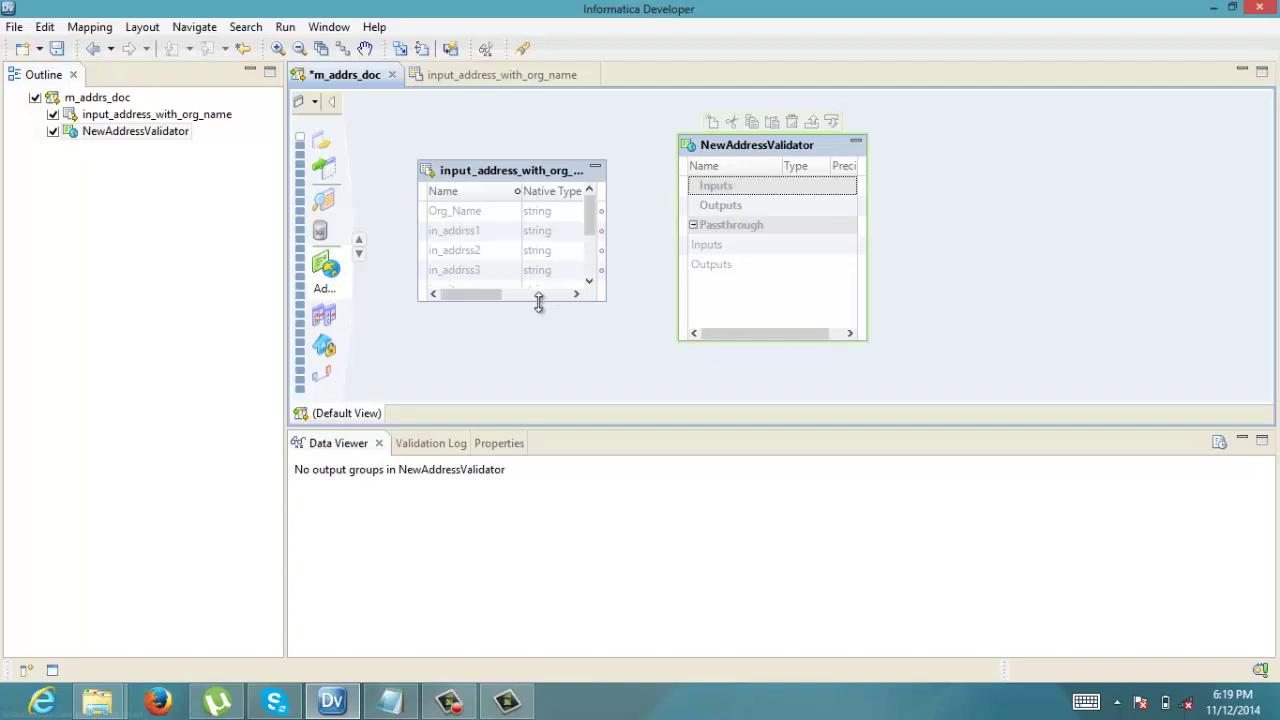
pyautogui.moveTo(538, 303); pyautogui.dragTo(538, 327)
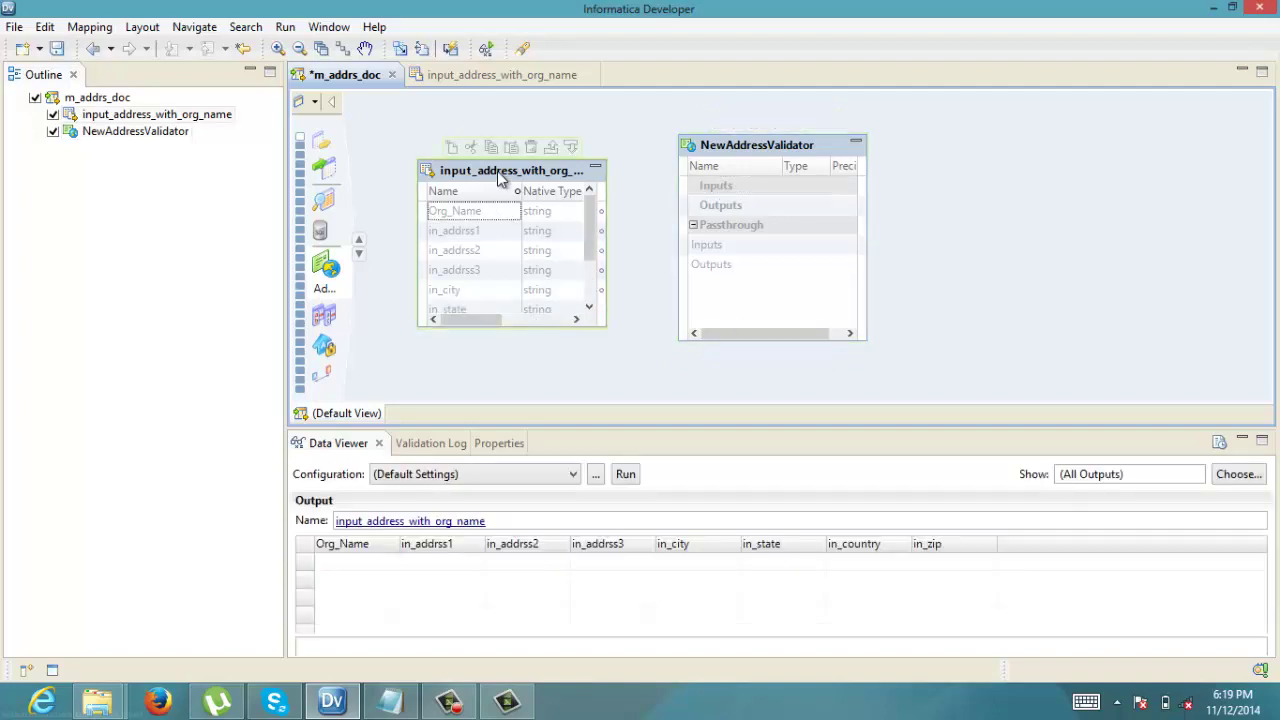
pyautogui.moveTo(494, 165); pyautogui.dragTo(491, 152)
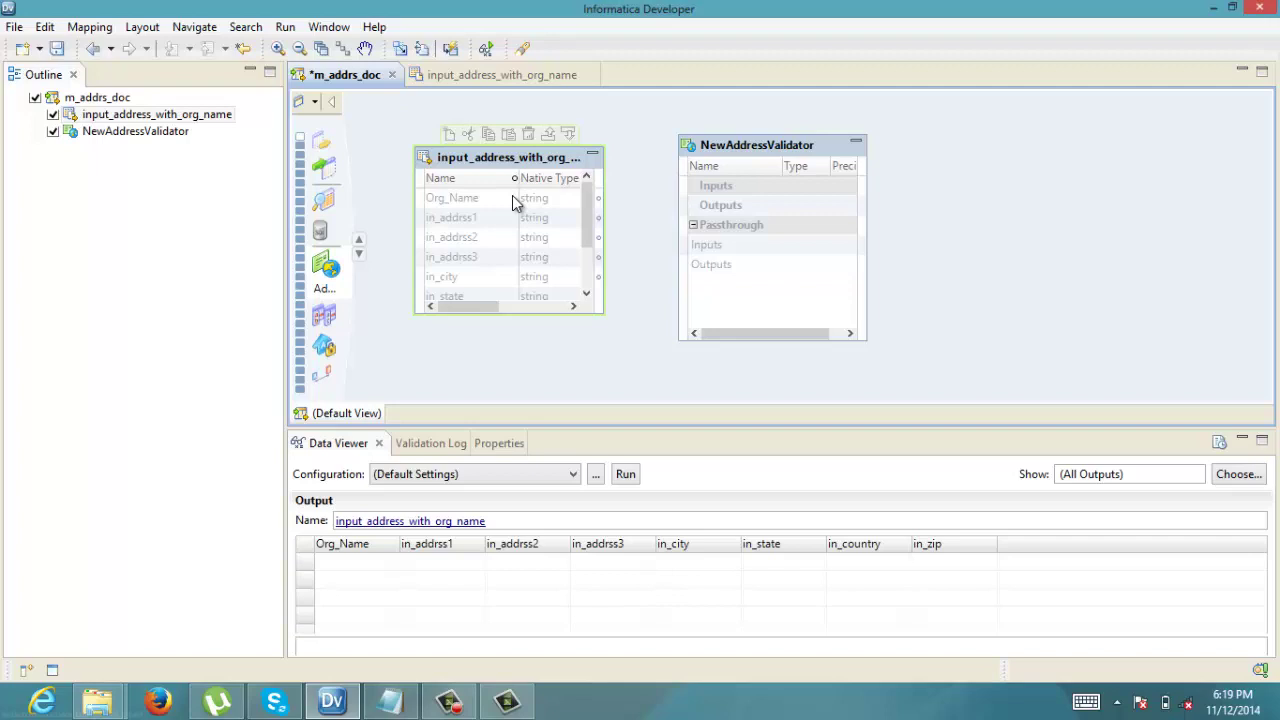
# Add the Hybrid input ports from the validator's Basic Model template to the transformation.
pyautogui.click(787, 151)
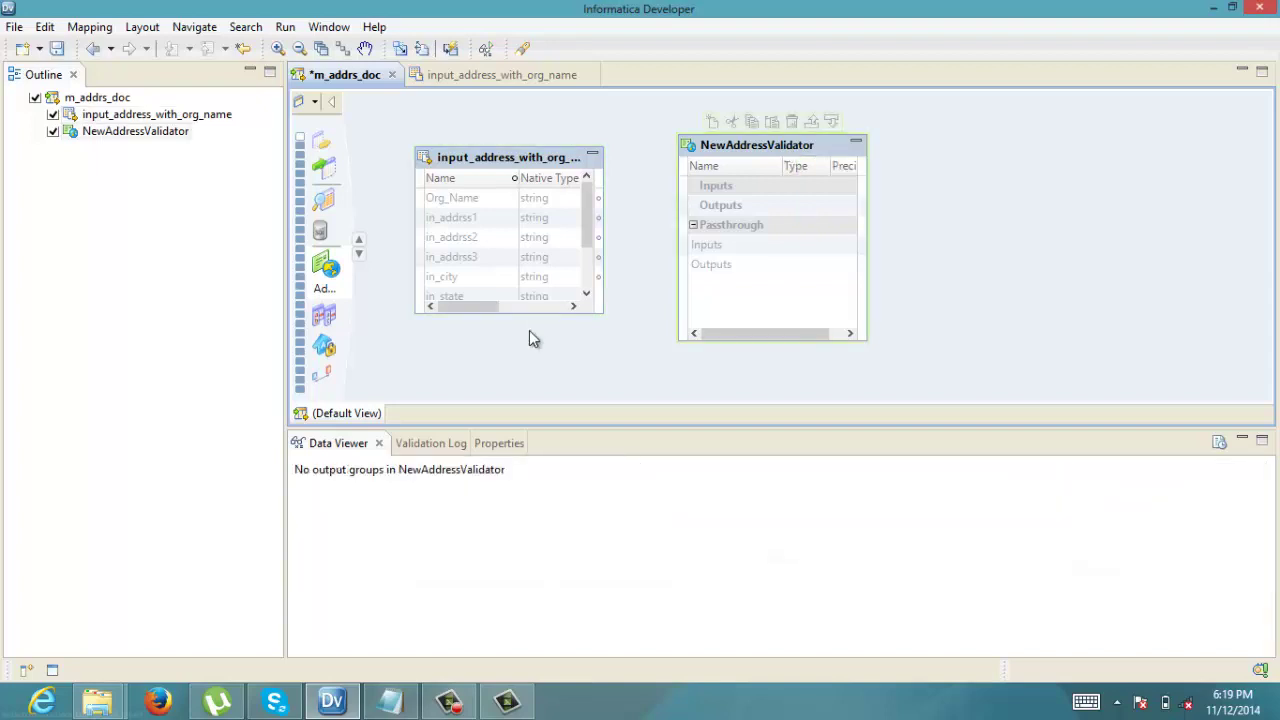
pyautogui.click(496, 443)
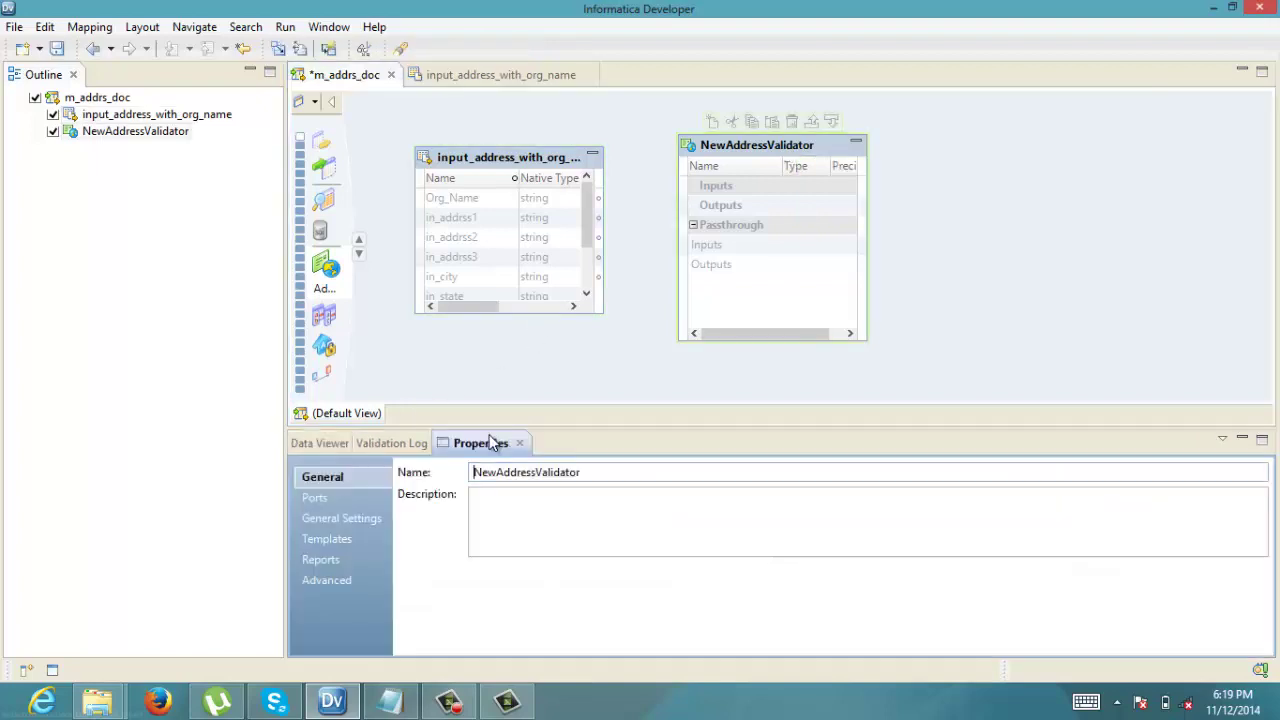
pyautogui.click(322, 540)
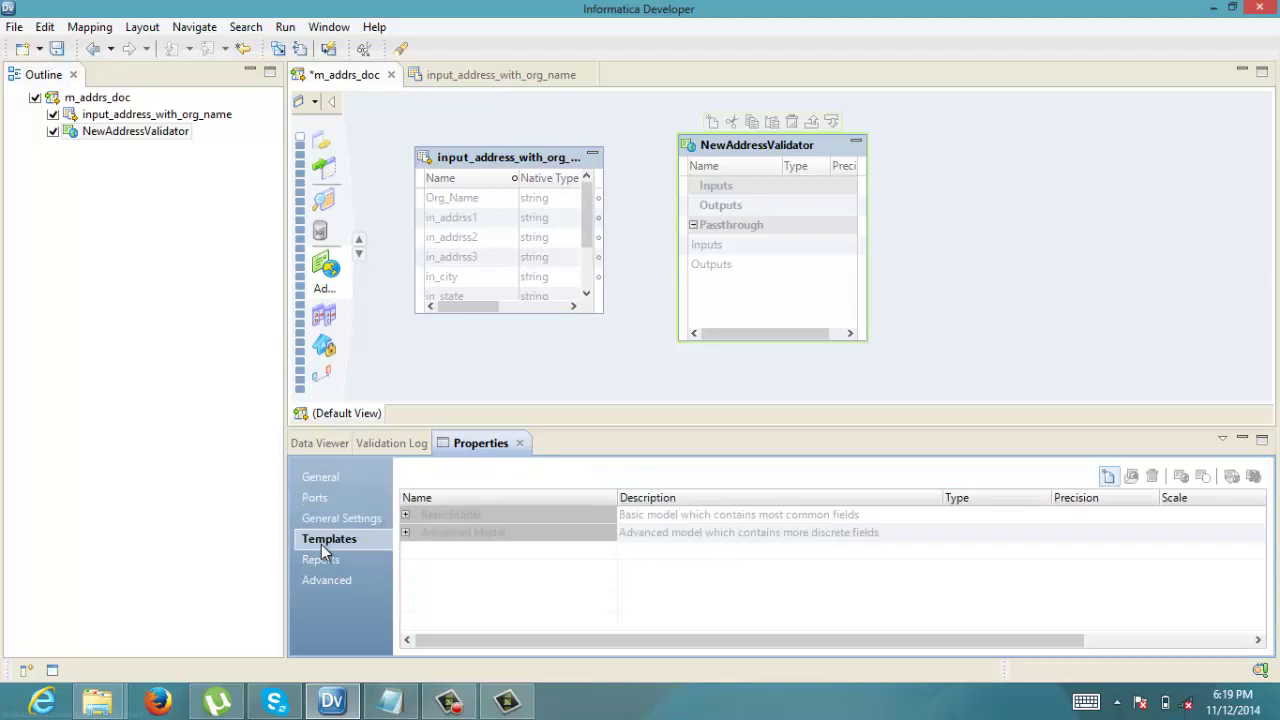
pyautogui.click(405, 515)
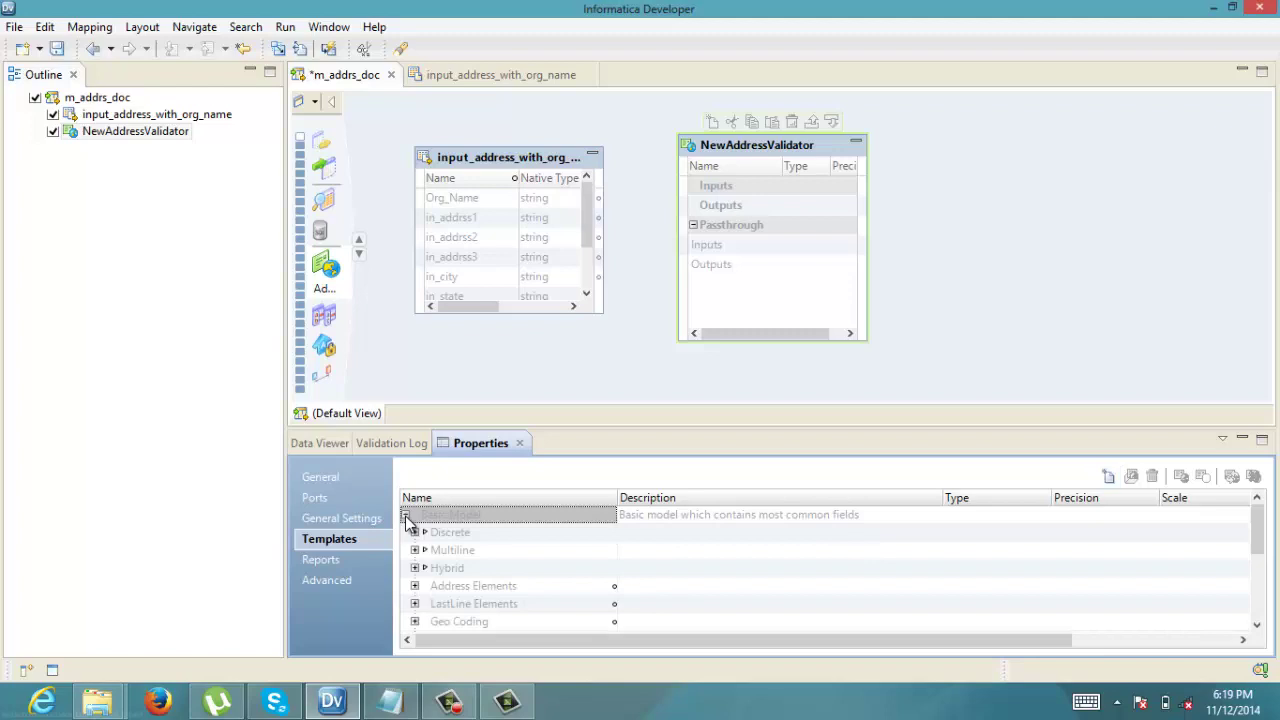
pyautogui.click(447, 570)
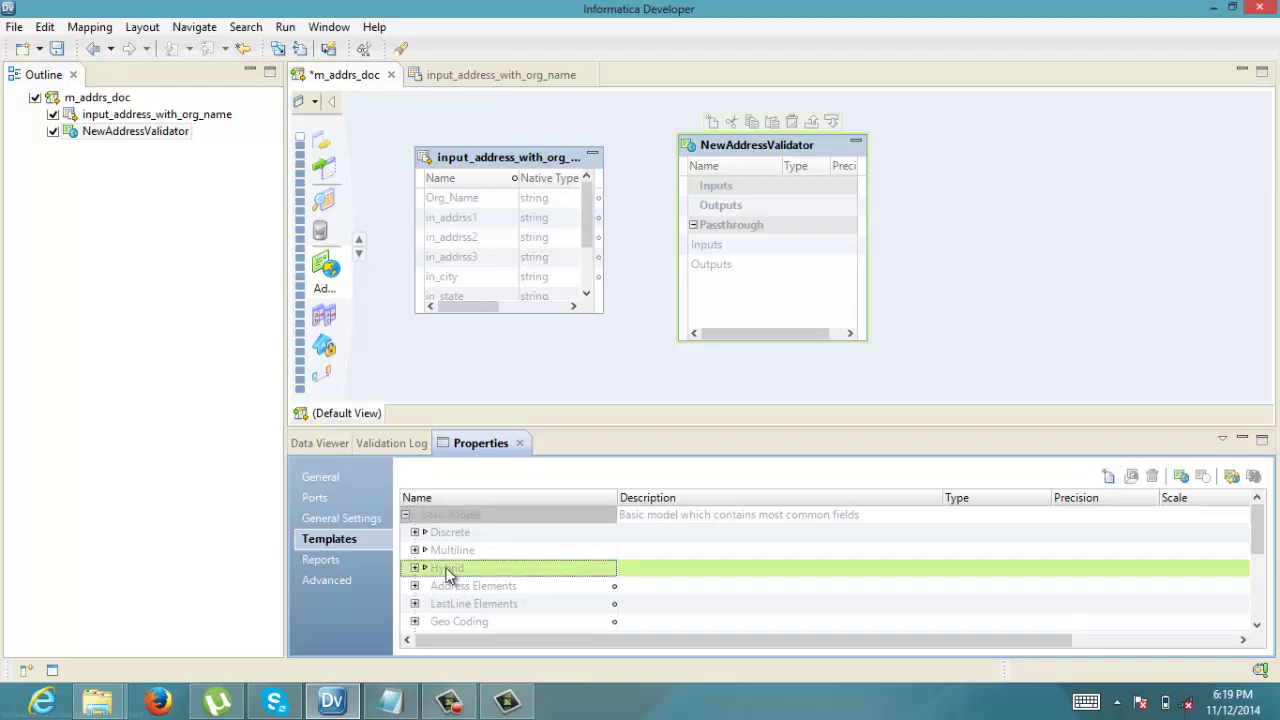
pyautogui.click(1233, 478)
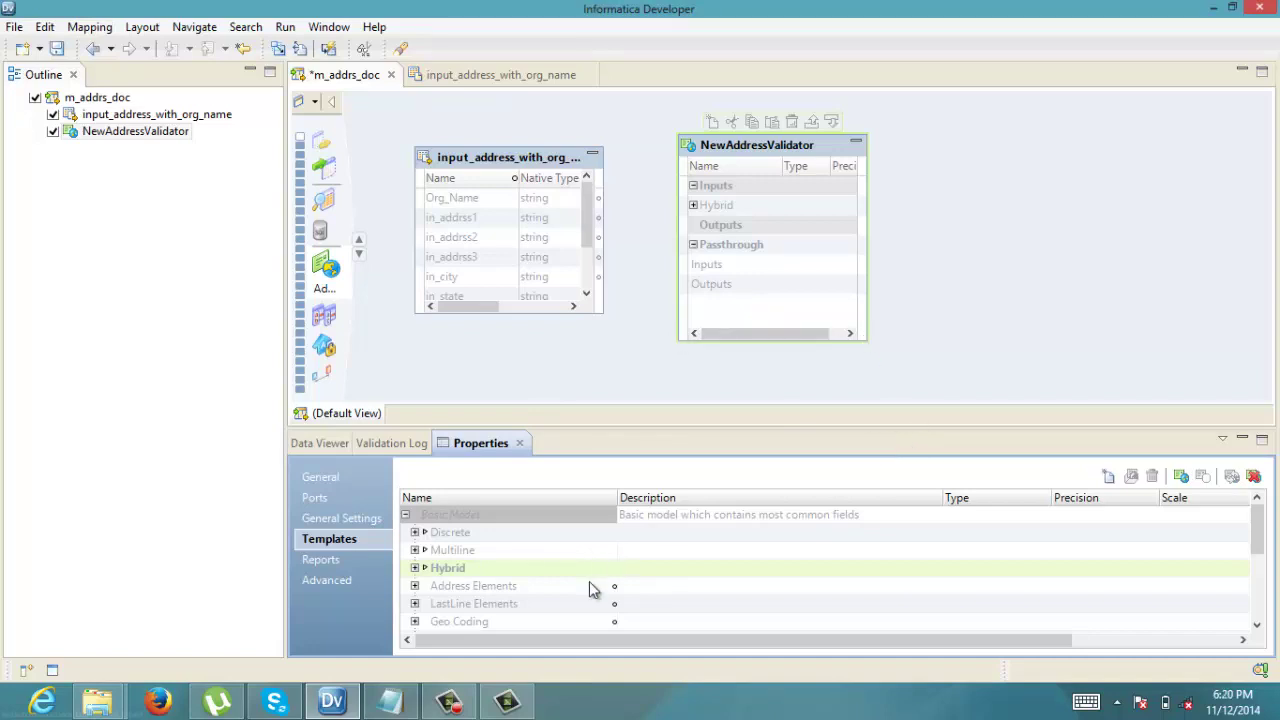
pyautogui.moveTo(434, 711)
pyautogui.click(448, 702)
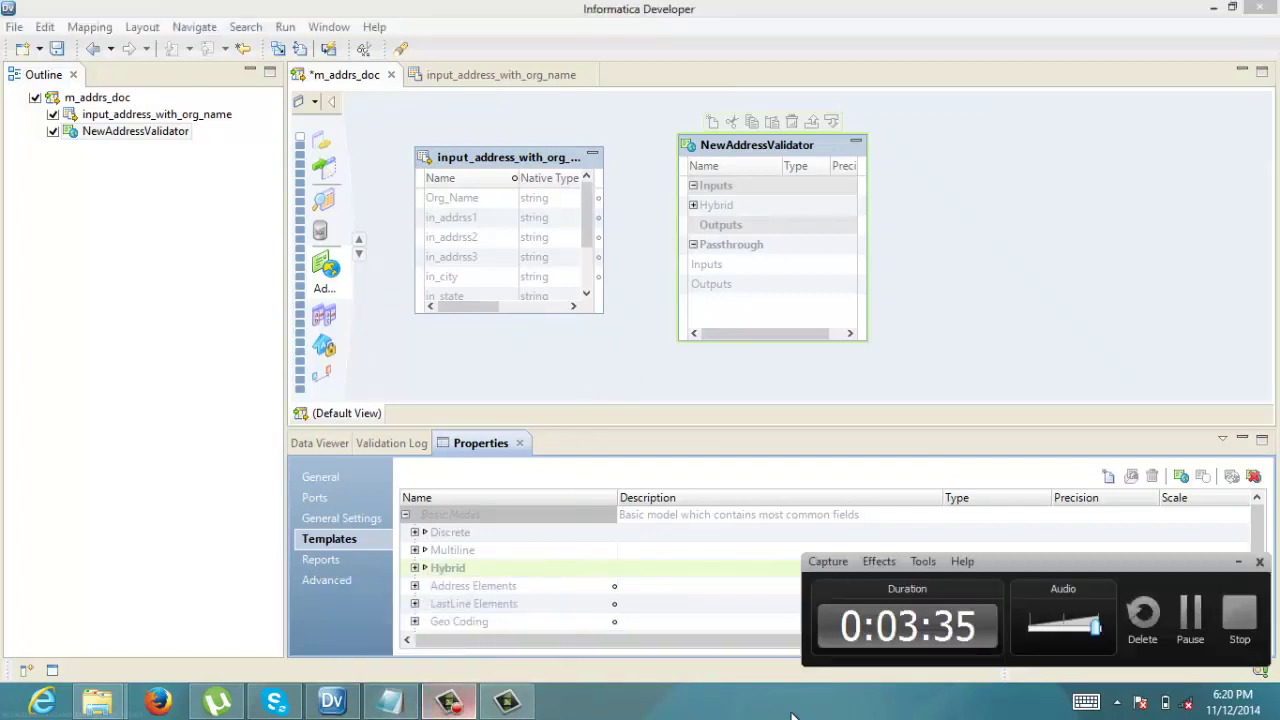
pyautogui.click(1030, 354)
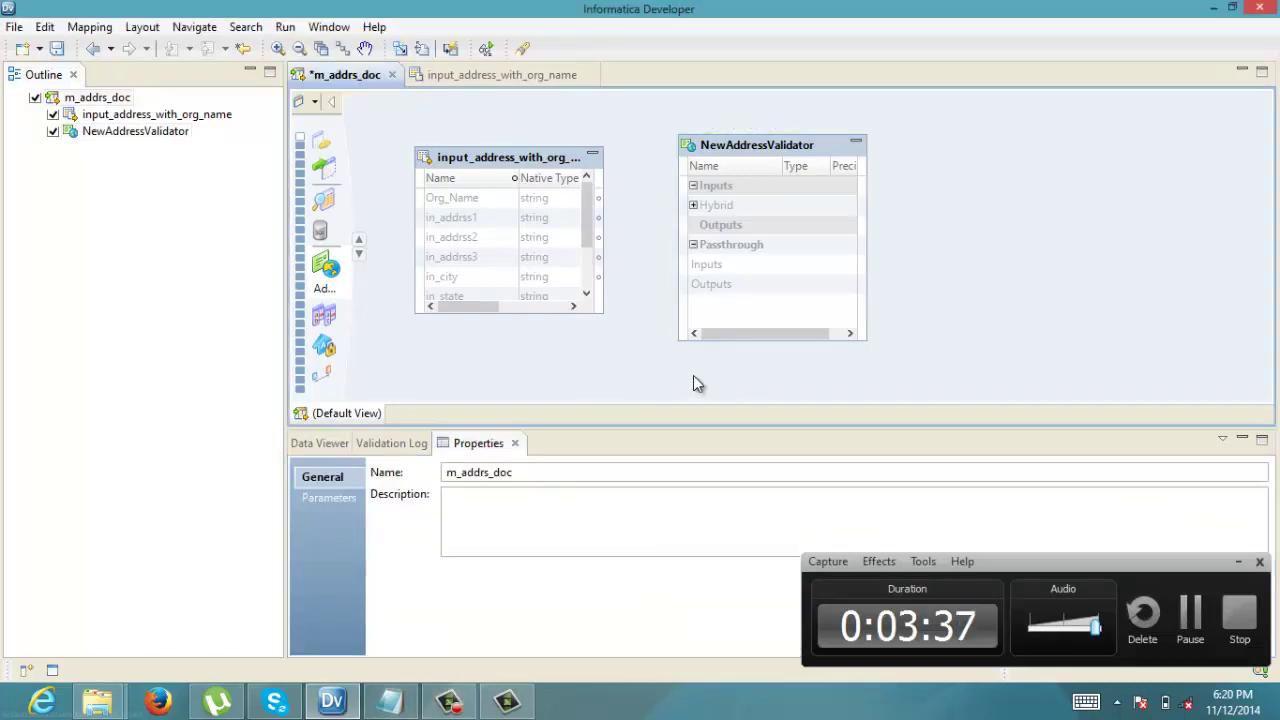
pyautogui.click(1238, 562)
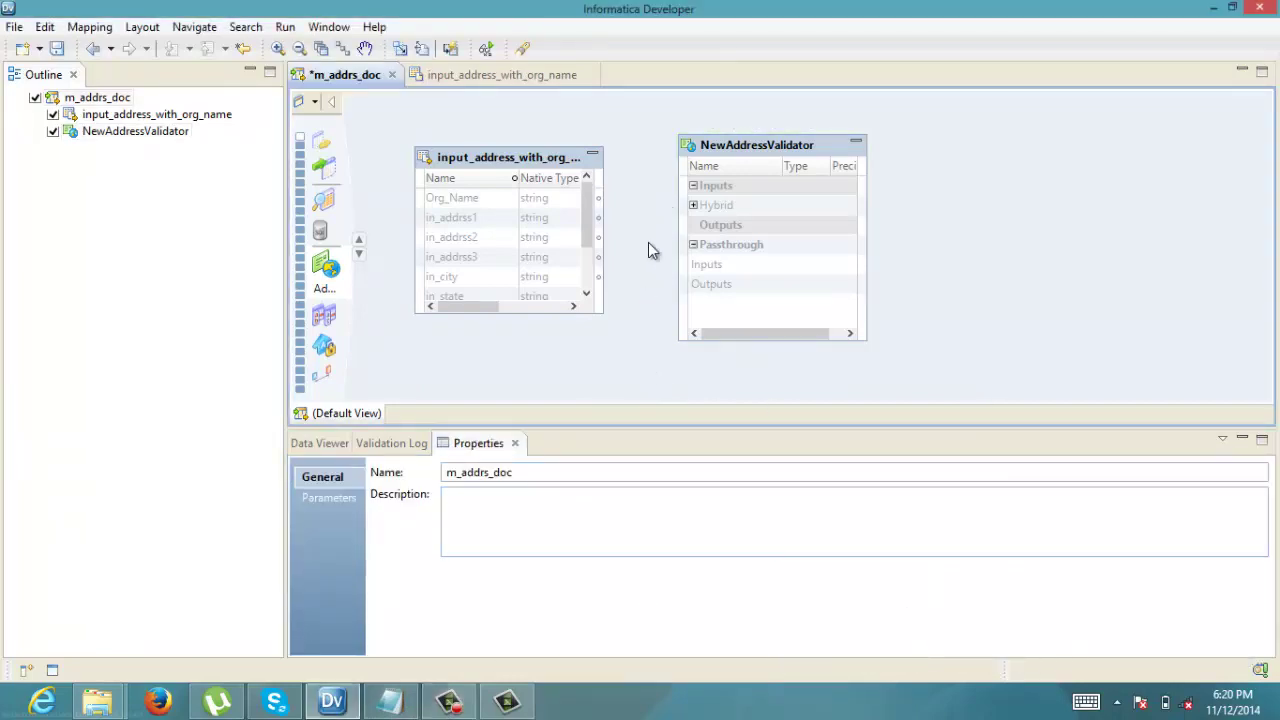
# Expand the validator's Hybrid input group and widen the name column and the transformation to show the full port names.
pyautogui.click(693, 206)
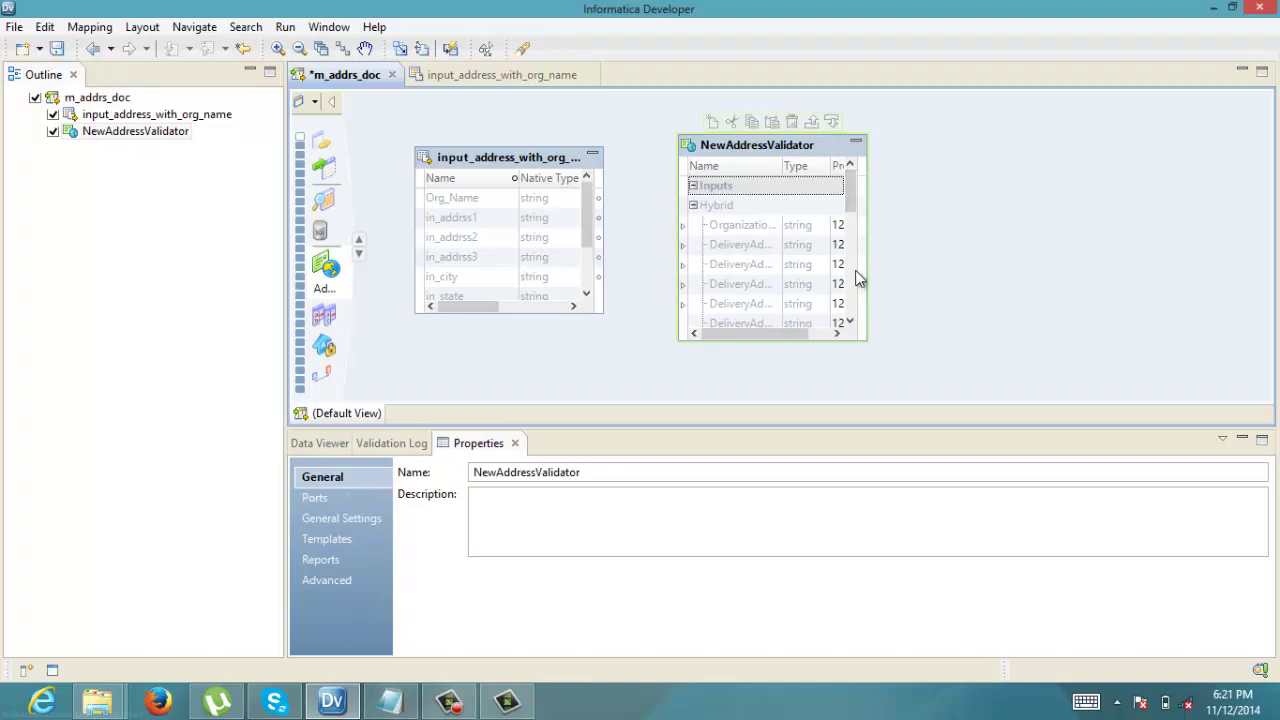
pyautogui.moveTo(848, 190)
pyautogui.mouseDown()
pyautogui.moveTo(856, 300)
pyautogui.moveTo(858, 193)
pyautogui.mouseUp()
pyautogui.scroll(2, 858, 193)
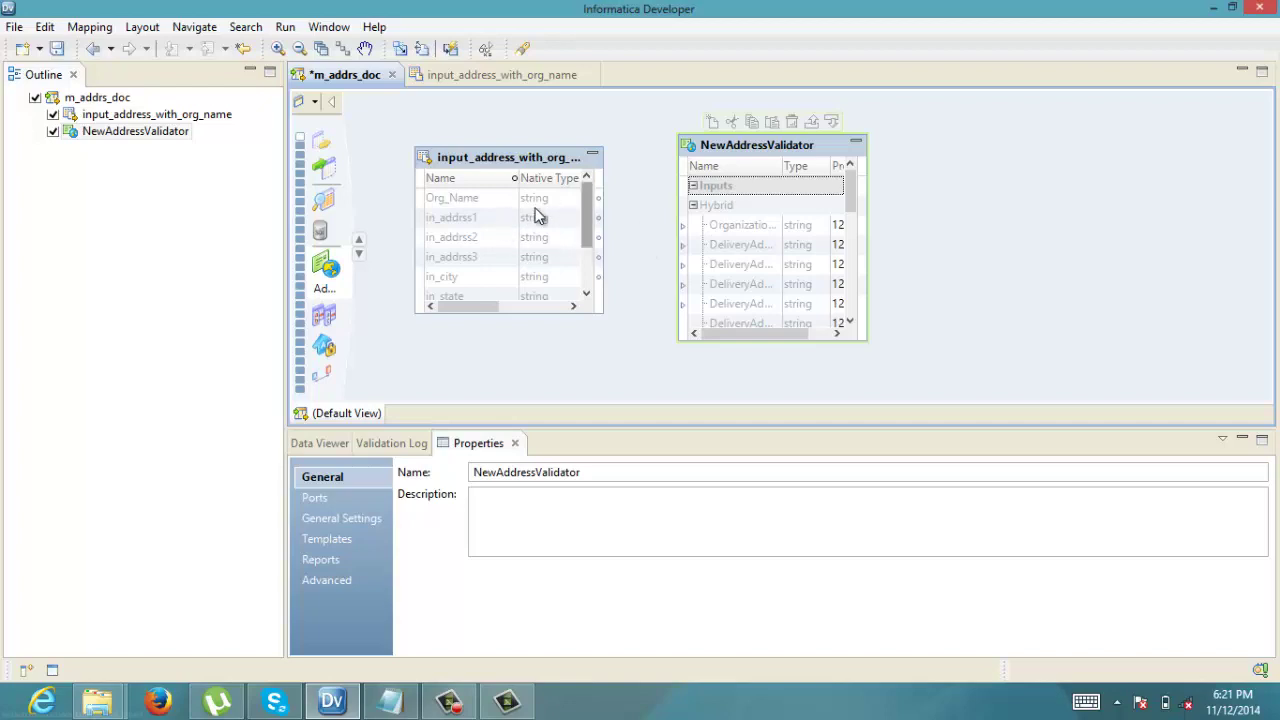
pyautogui.doubleClick(787, 170)
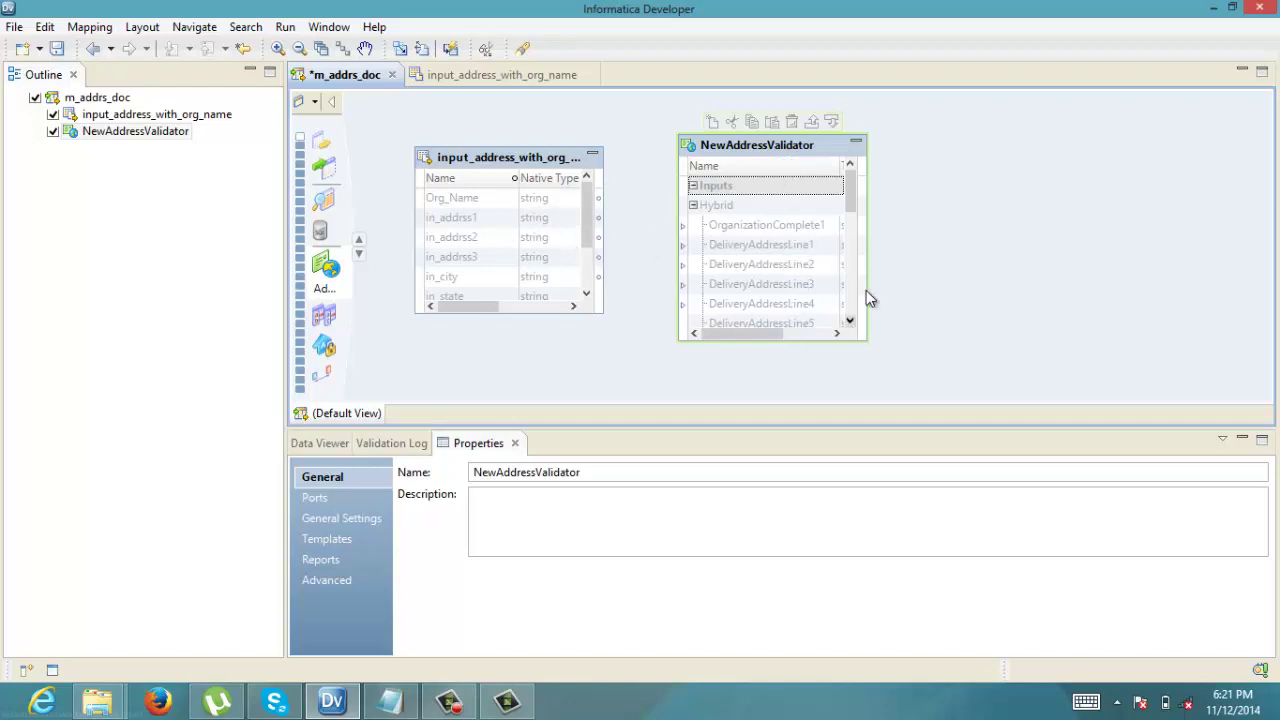
pyautogui.moveTo(868, 271); pyautogui.dragTo(910, 270)
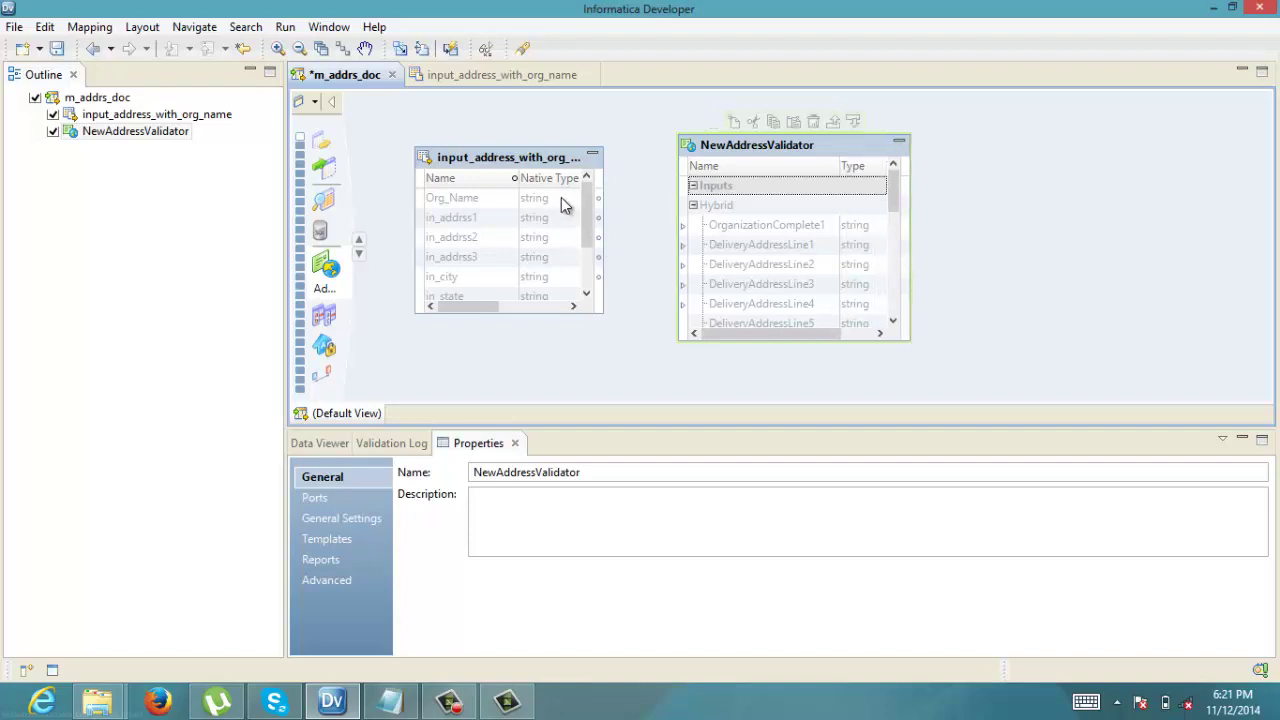
# Link in_addrss1, in_addrss2 and in_addrss3 to DeliveryAddressLine1, DeliveryAddressLine2 and DeliveryAddressLine3, and Org_Name to OrganizationComplete1.
pyautogui.click(563, 203)
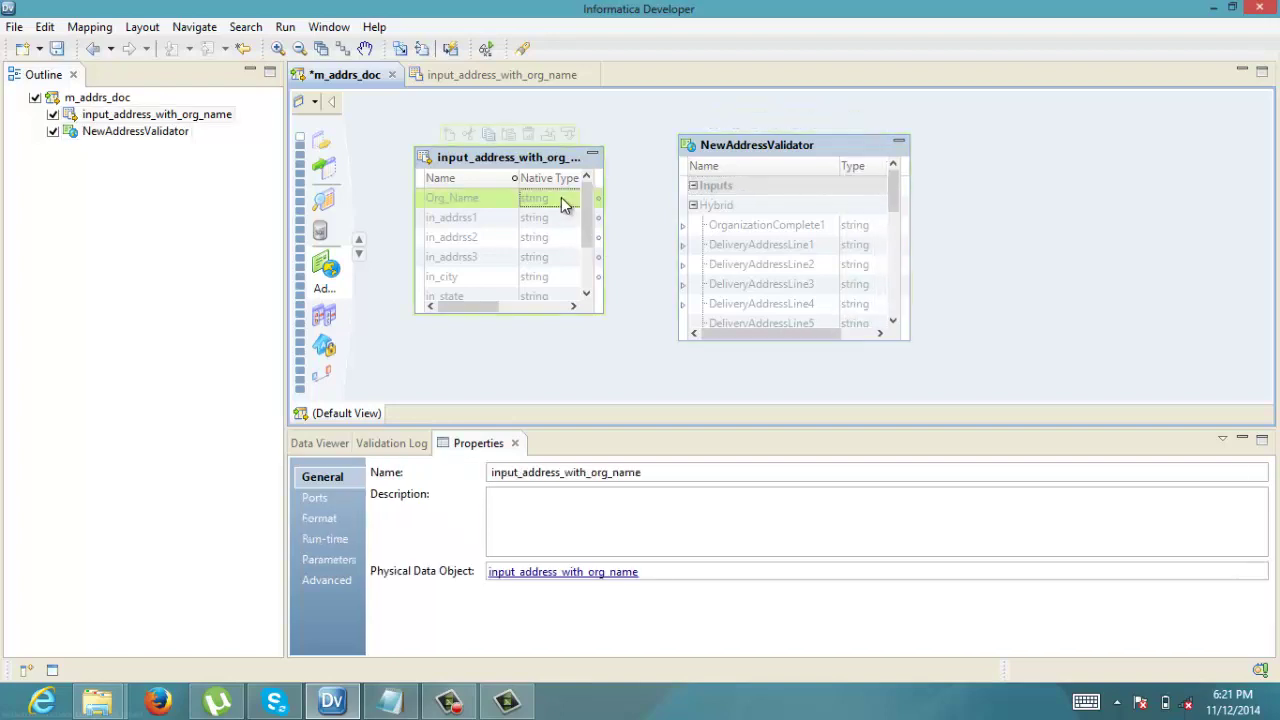
pyautogui.click(492, 228)
pyautogui.hotkey('shift', 'Down')
pyautogui.hotkey('shift', 'Down')
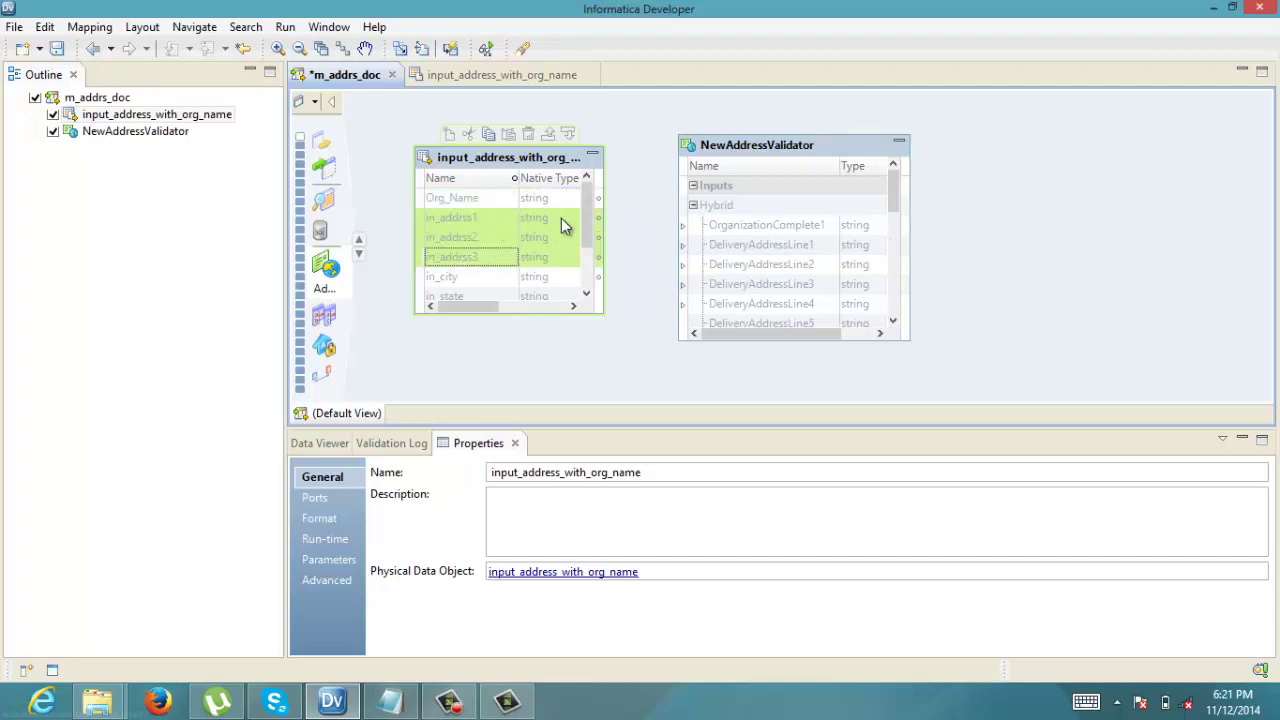
pyautogui.moveTo(559, 220); pyautogui.dragTo(721, 248)
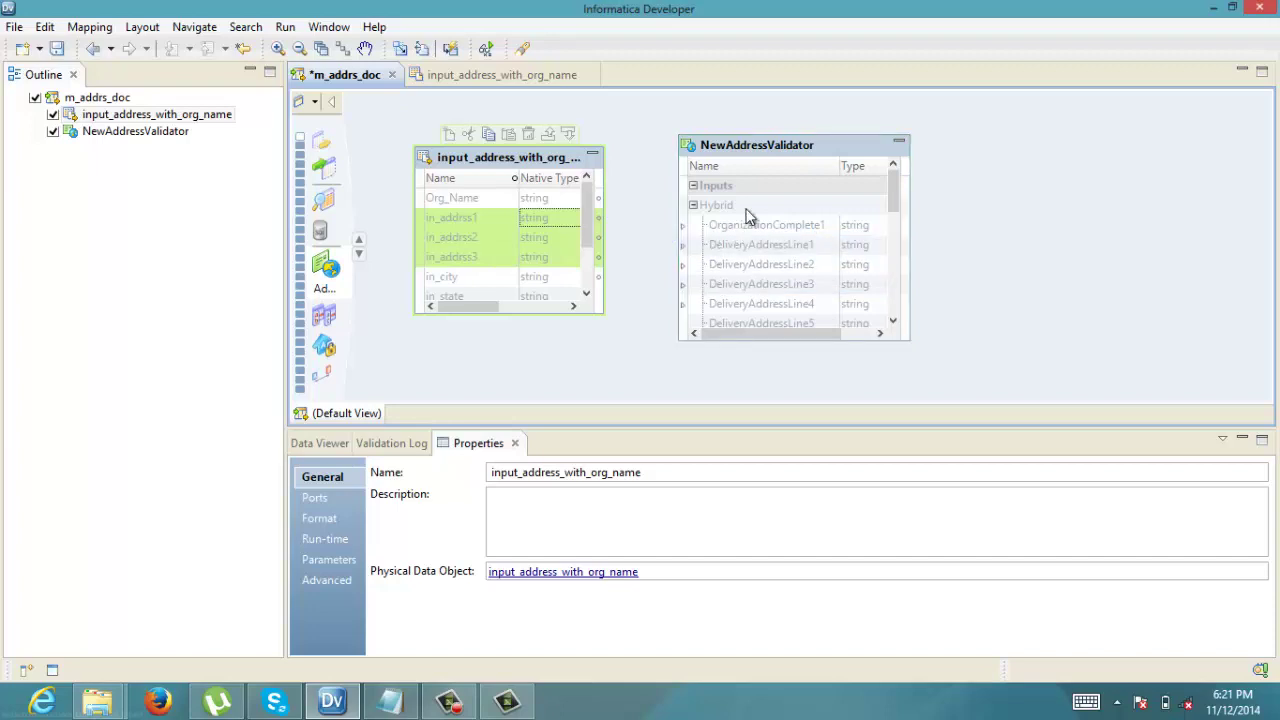
pyautogui.moveTo(834, 144); pyautogui.dragTo(834, 134)
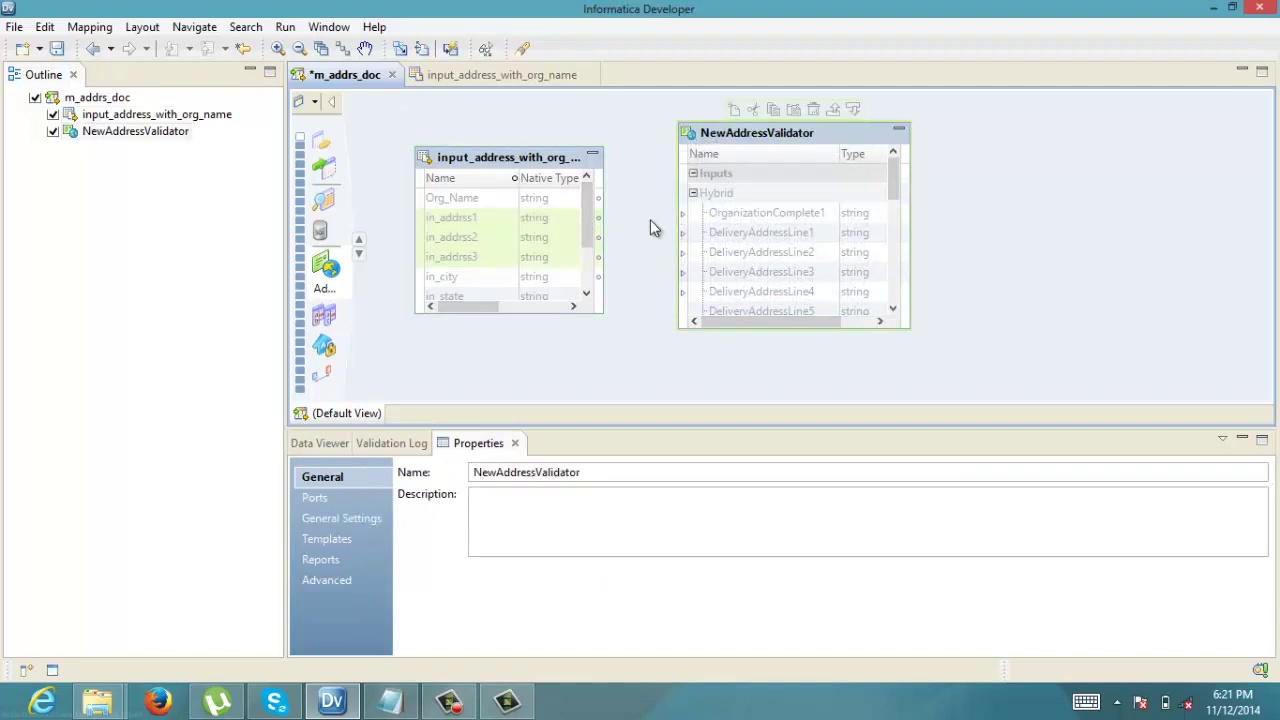
pyautogui.moveTo(450, 237); pyautogui.dragTo(716, 233)
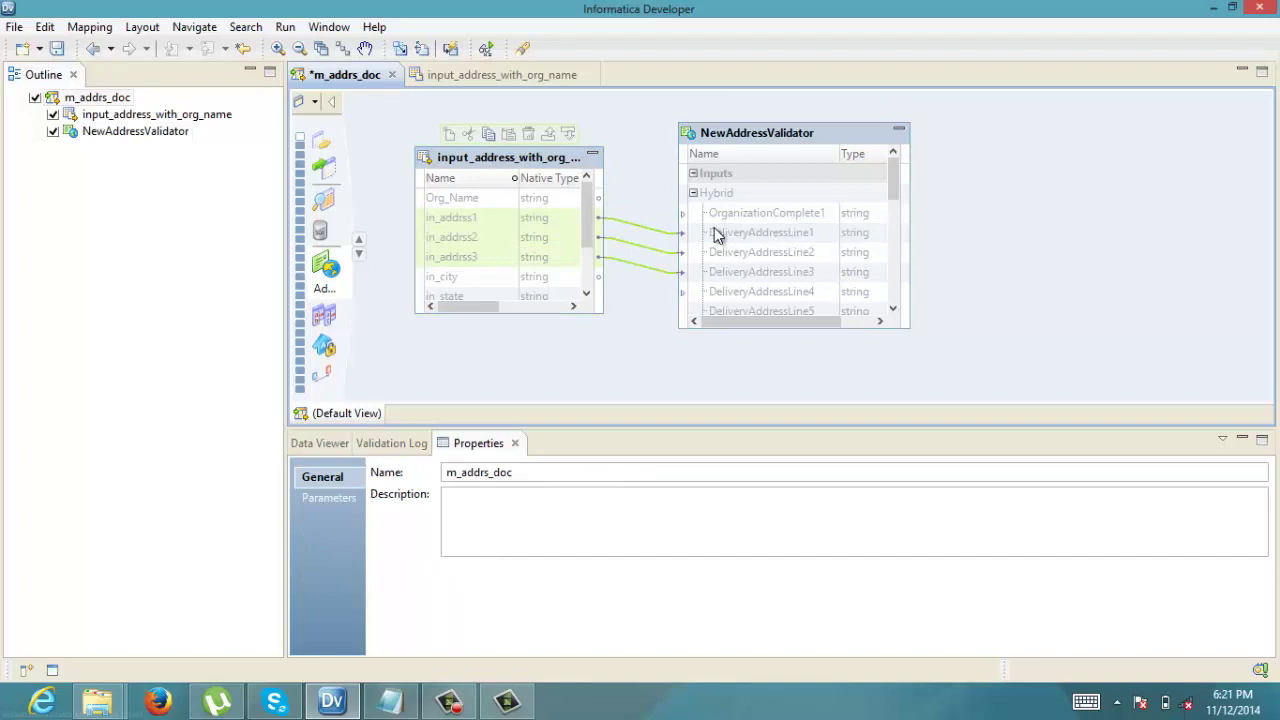
pyautogui.moveTo(566, 200); pyautogui.dragTo(689, 218)
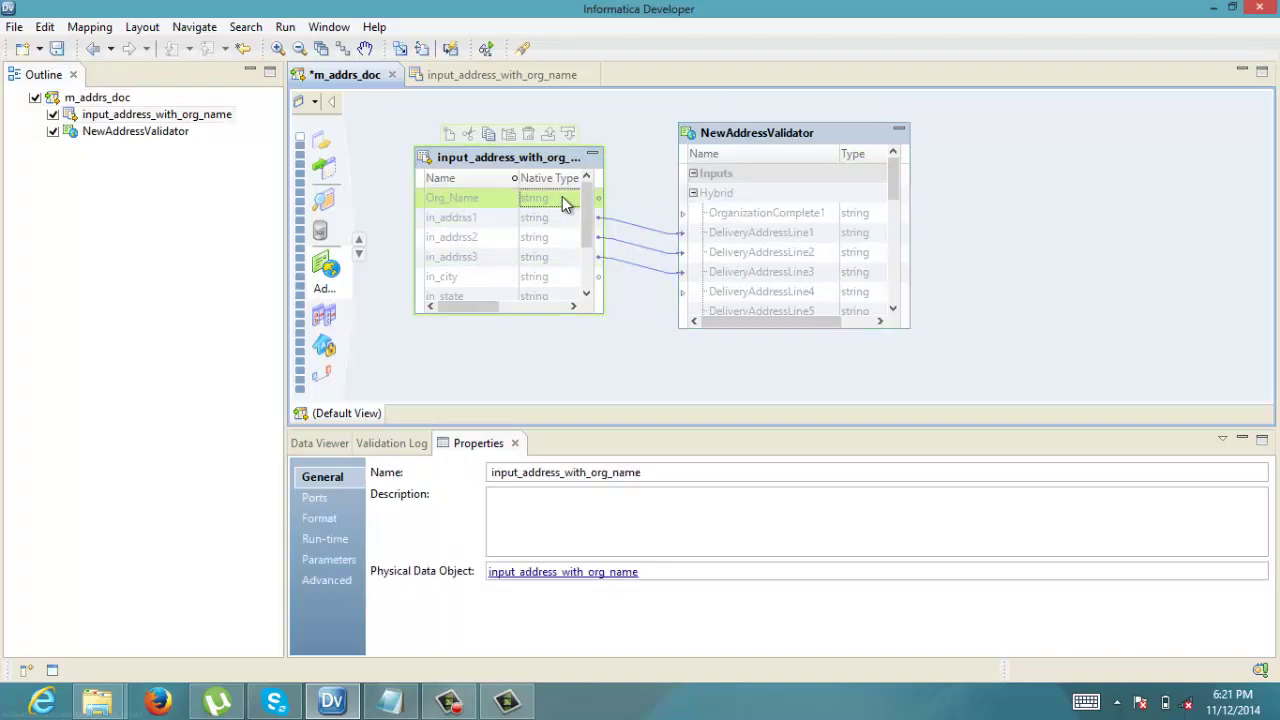
pyautogui.moveTo(566, 202); pyautogui.dragTo(757, 214)
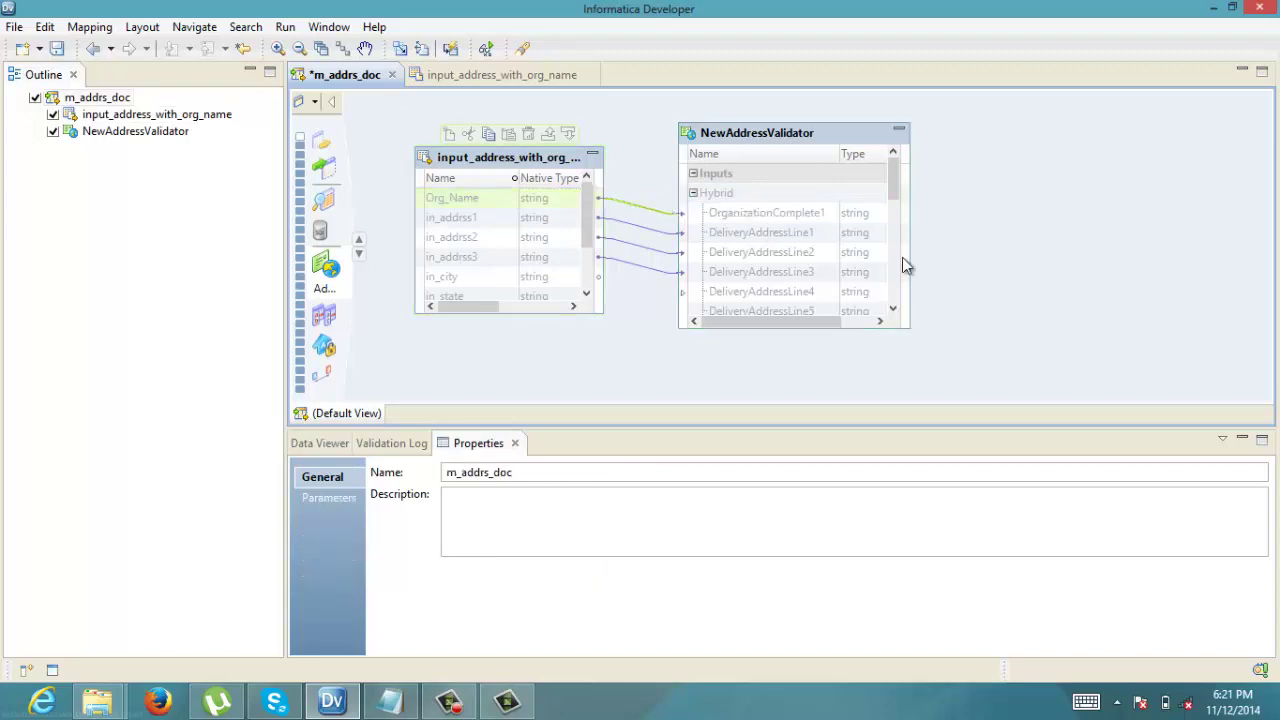
# Link the source's in_city port to the validator's LocalityComplete1 input.
pyautogui.click(894, 310)
pyautogui.click(894, 310)
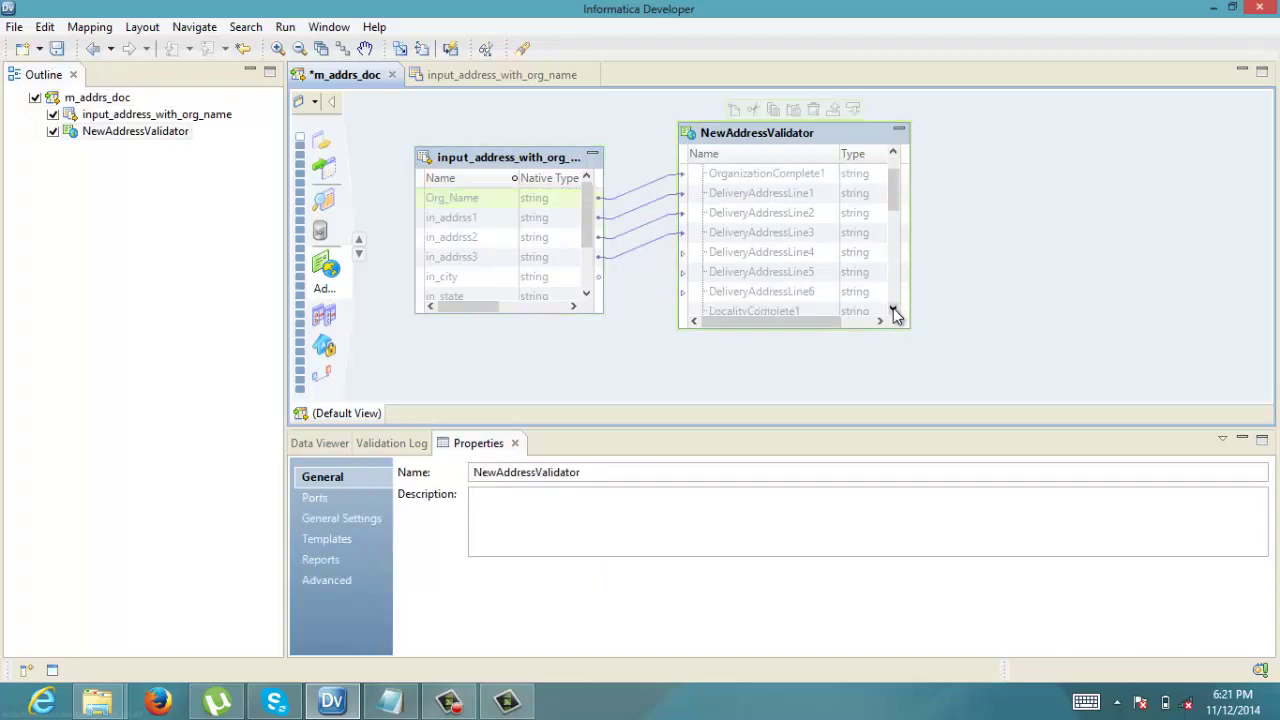
pyautogui.click(894, 310)
pyautogui.click(894, 310)
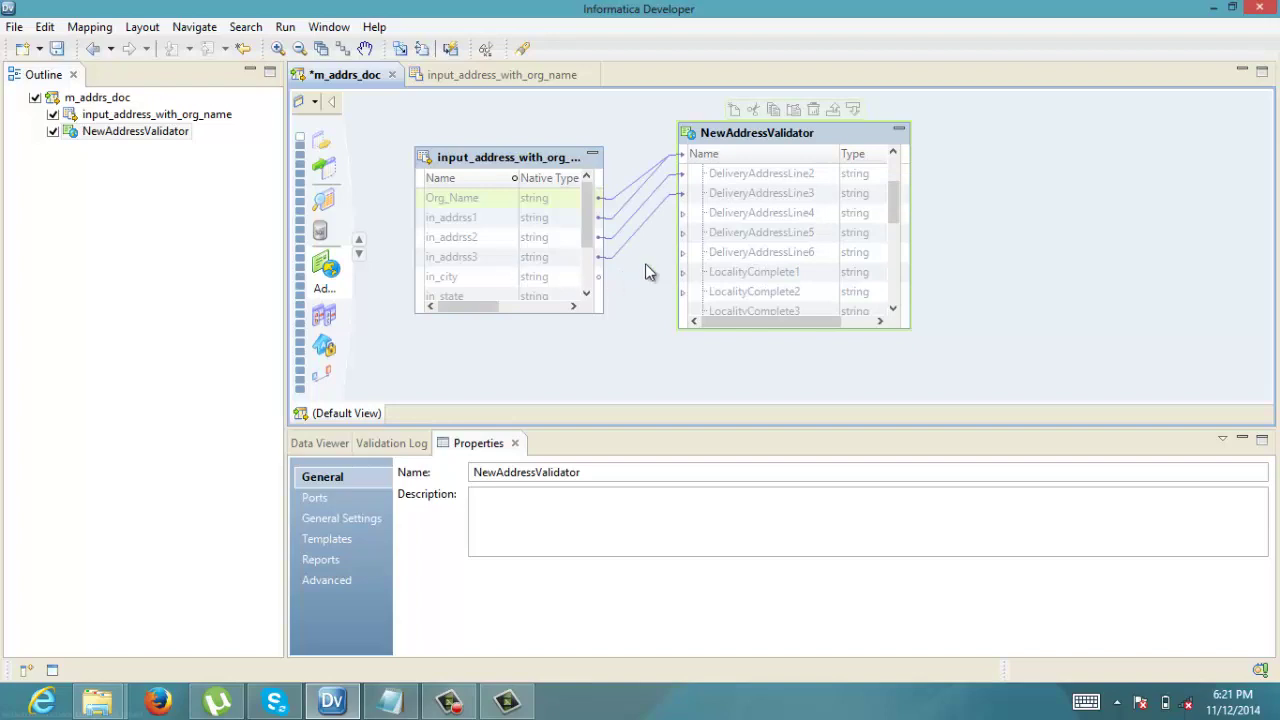
pyautogui.moveTo(572, 280); pyautogui.dragTo(722, 280)
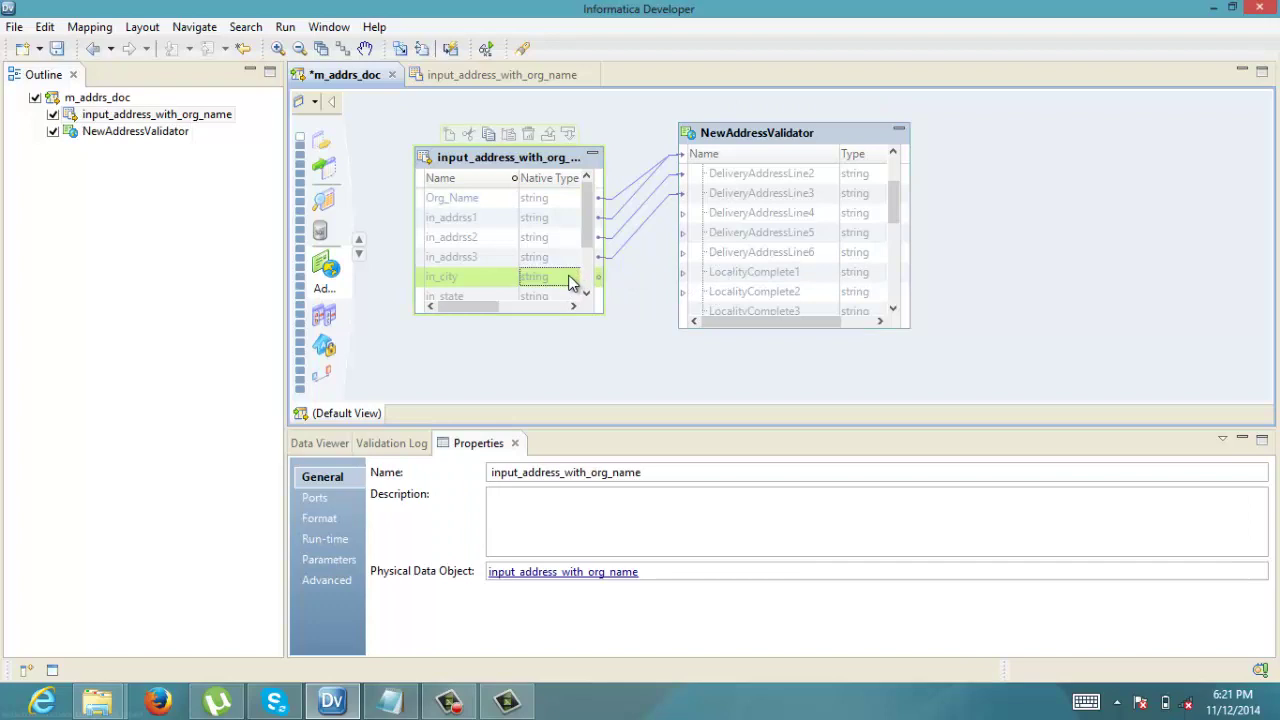
pyautogui.moveTo(575, 278); pyautogui.dragTo(731, 283)
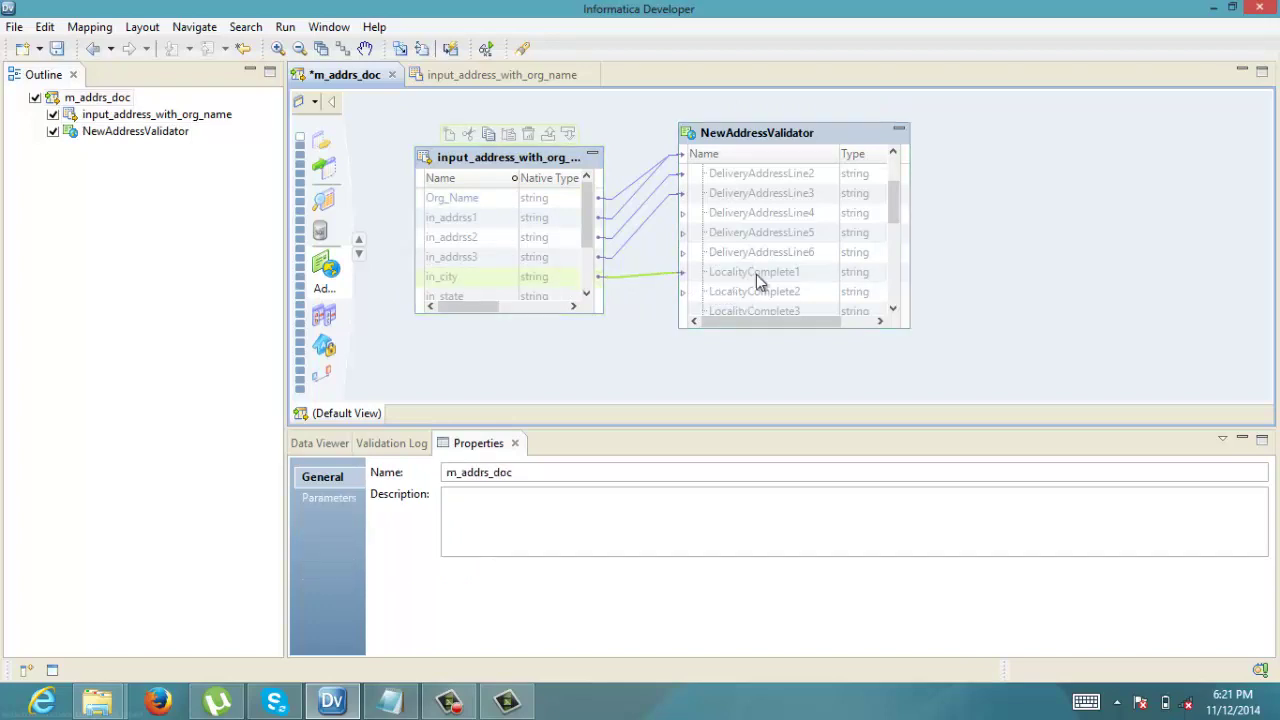
# Make the source object taller and link its in_state port to the validator's Province1 input.
pyautogui.click(893, 309)
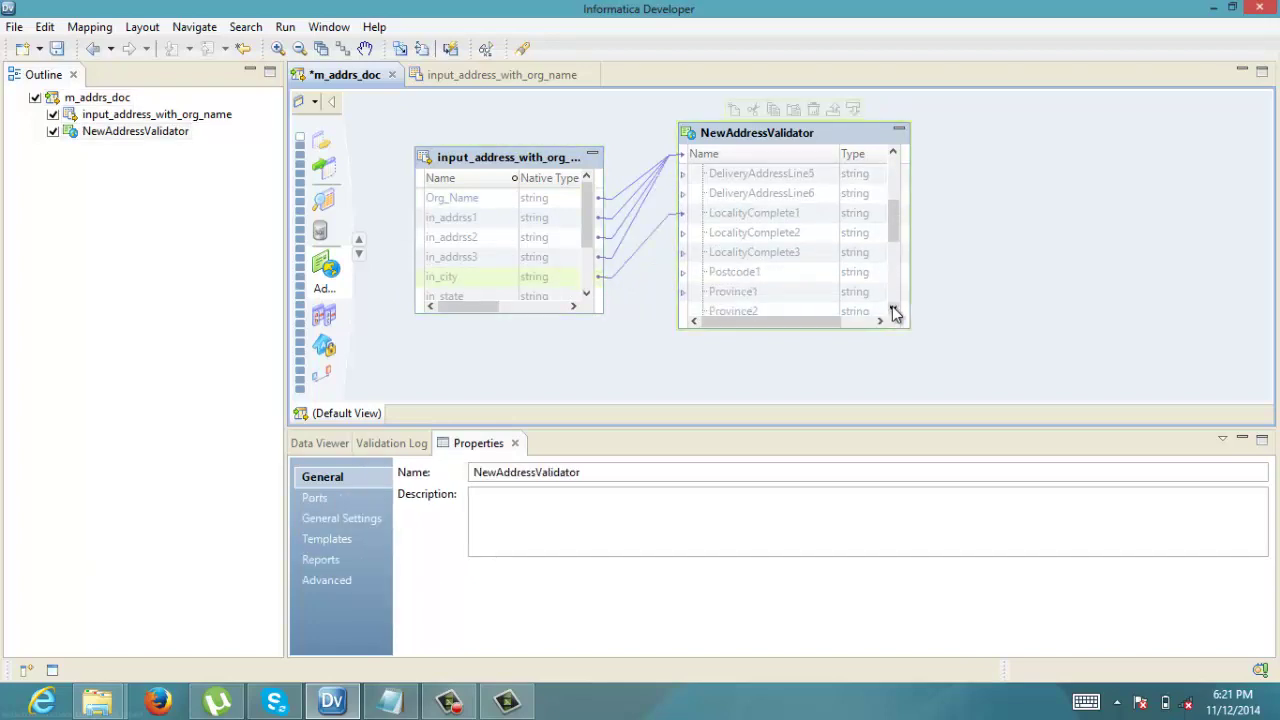
pyautogui.moveTo(560, 310); pyautogui.dragTo(558, 345)
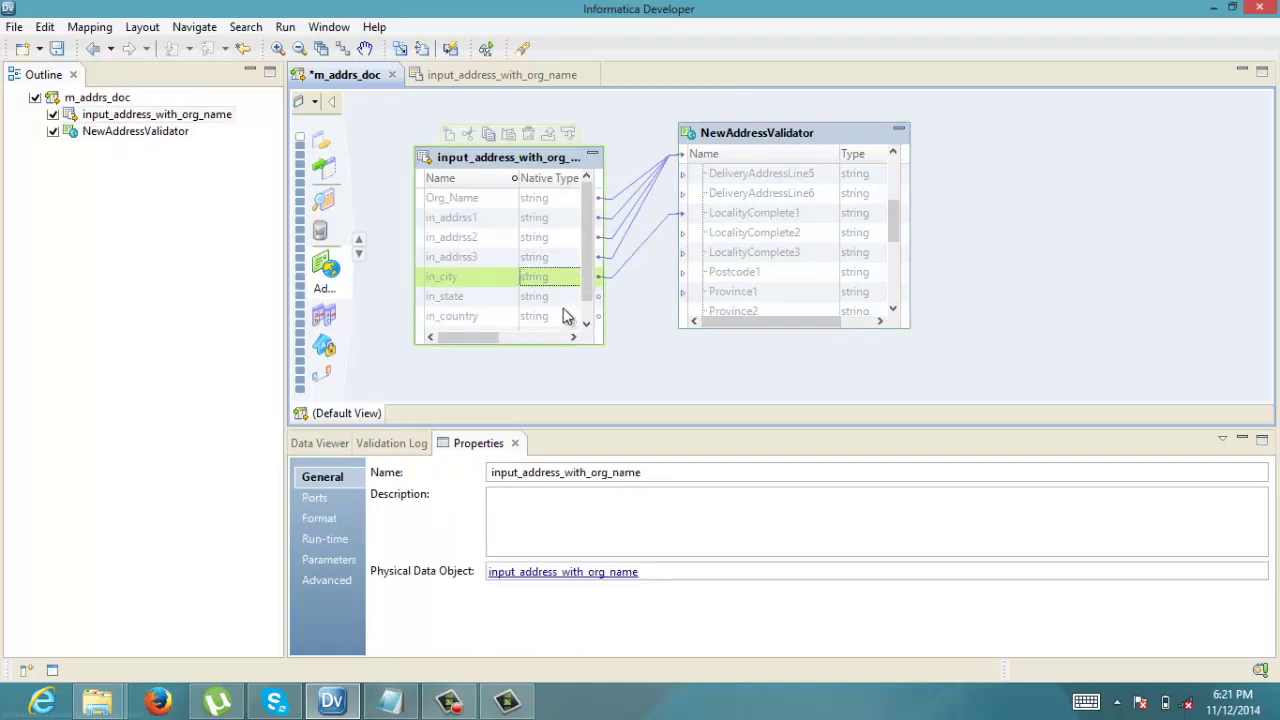
pyautogui.moveTo(597, 297); pyautogui.dragTo(755, 295)
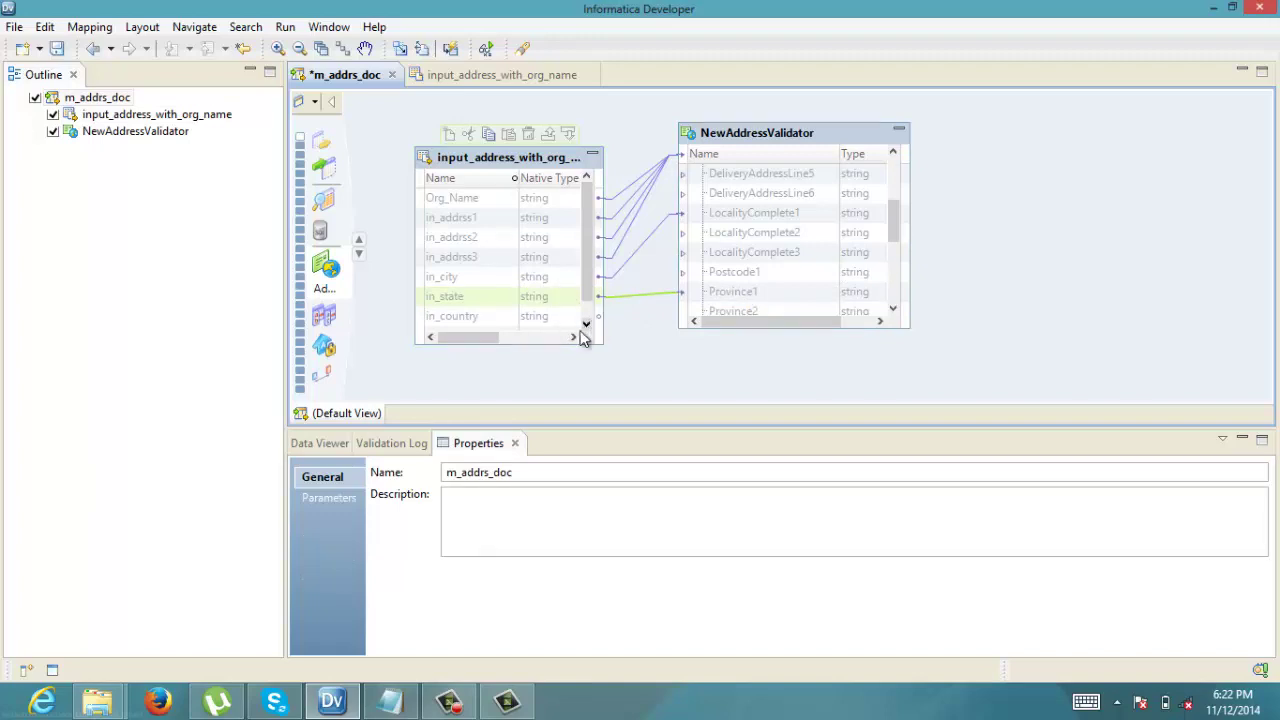
# Enlarge both objects and link in_zip to the validator's Postcode1 input and in_country to CountryName.
pyautogui.moveTo(557, 343); pyautogui.dragTo(556, 367)
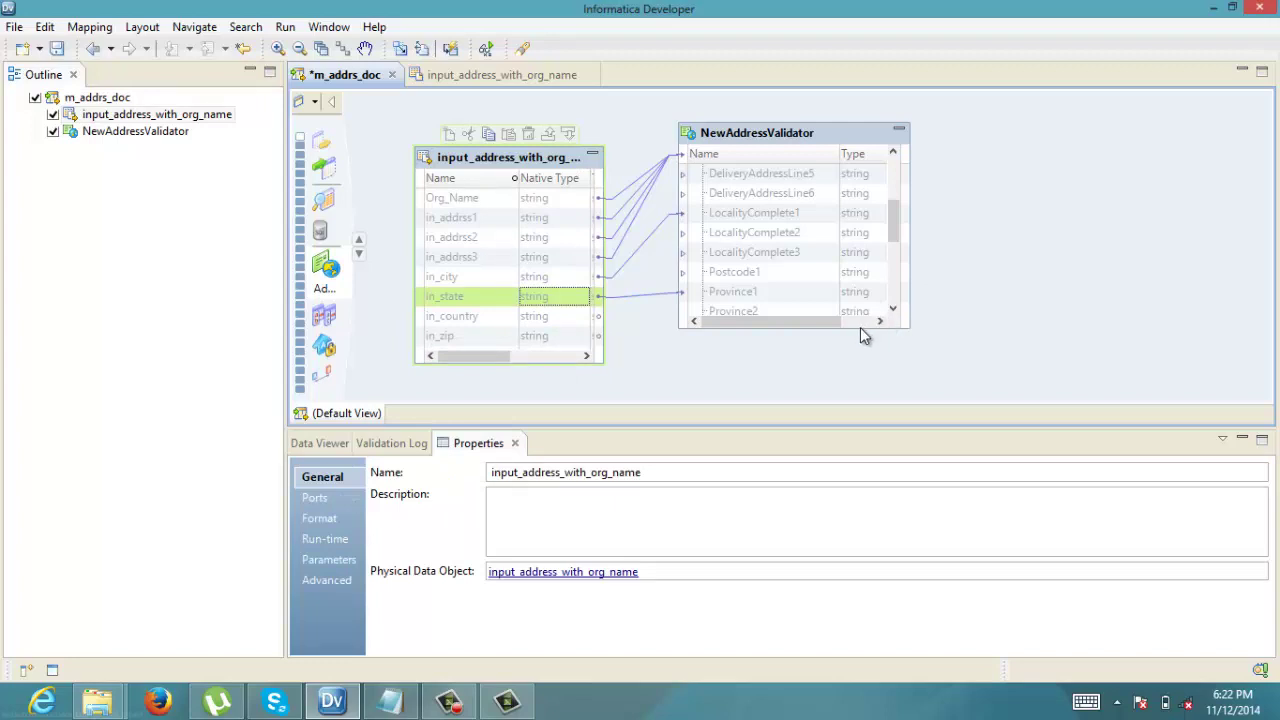
pyautogui.moveTo(860, 332); pyautogui.dragTo(862, 372)
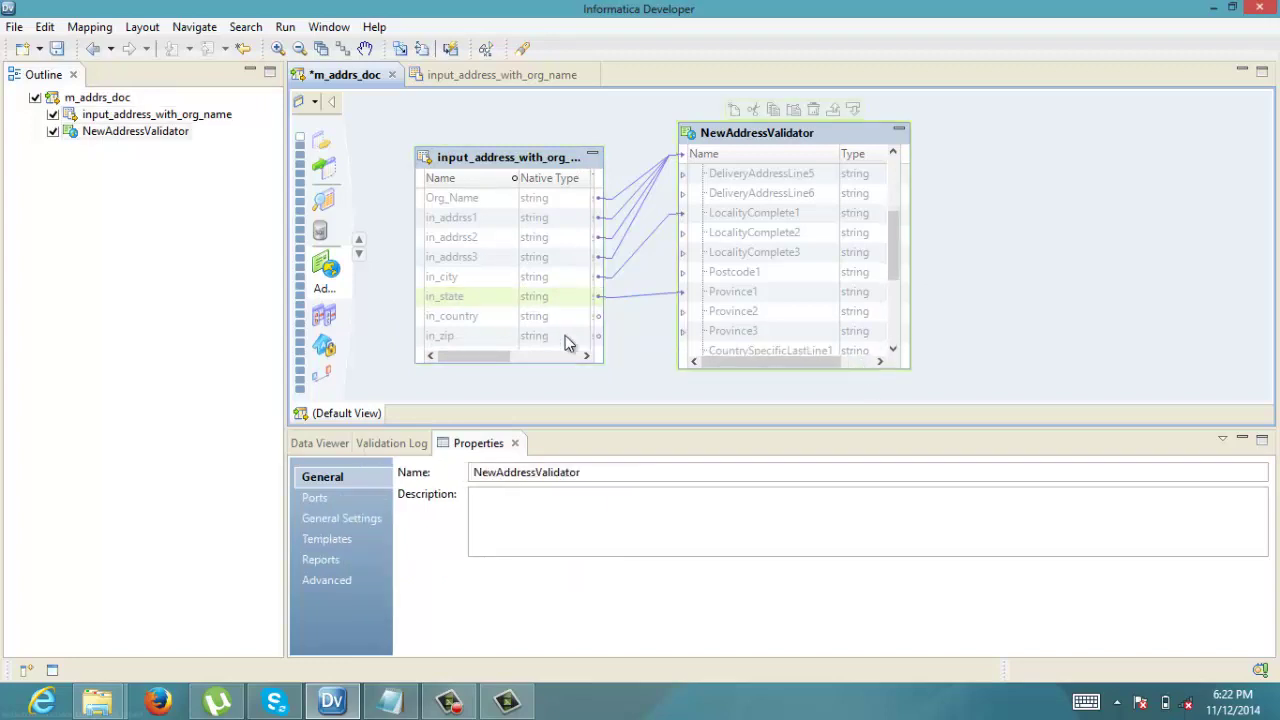
pyautogui.moveTo(565, 336); pyautogui.dragTo(713, 279)
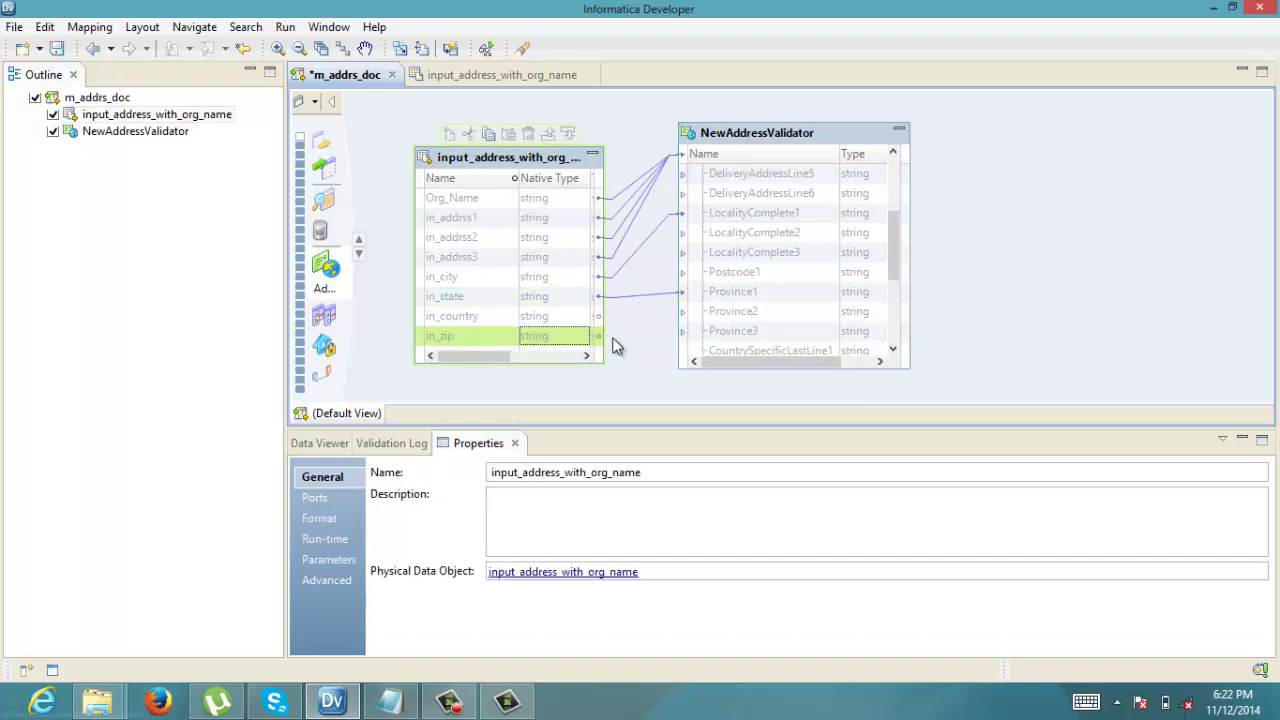
pyautogui.moveTo(577, 338); pyautogui.dragTo(759, 276)
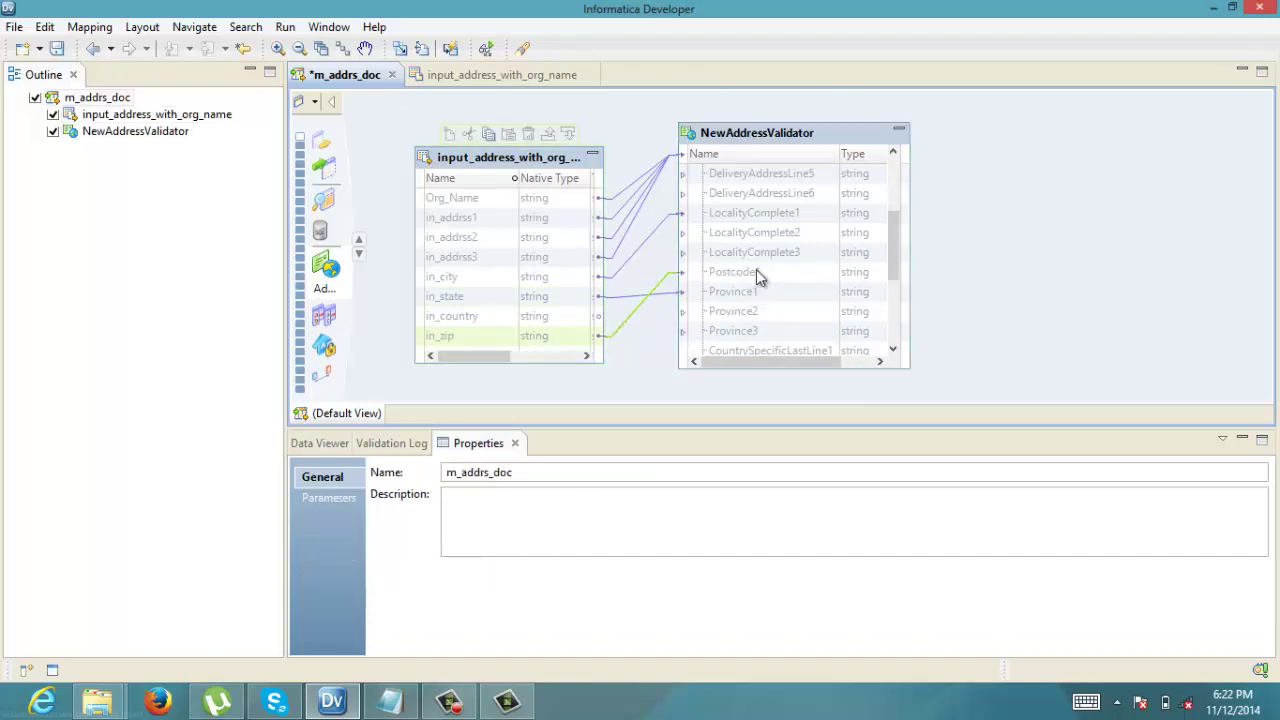
pyautogui.click(894, 351)
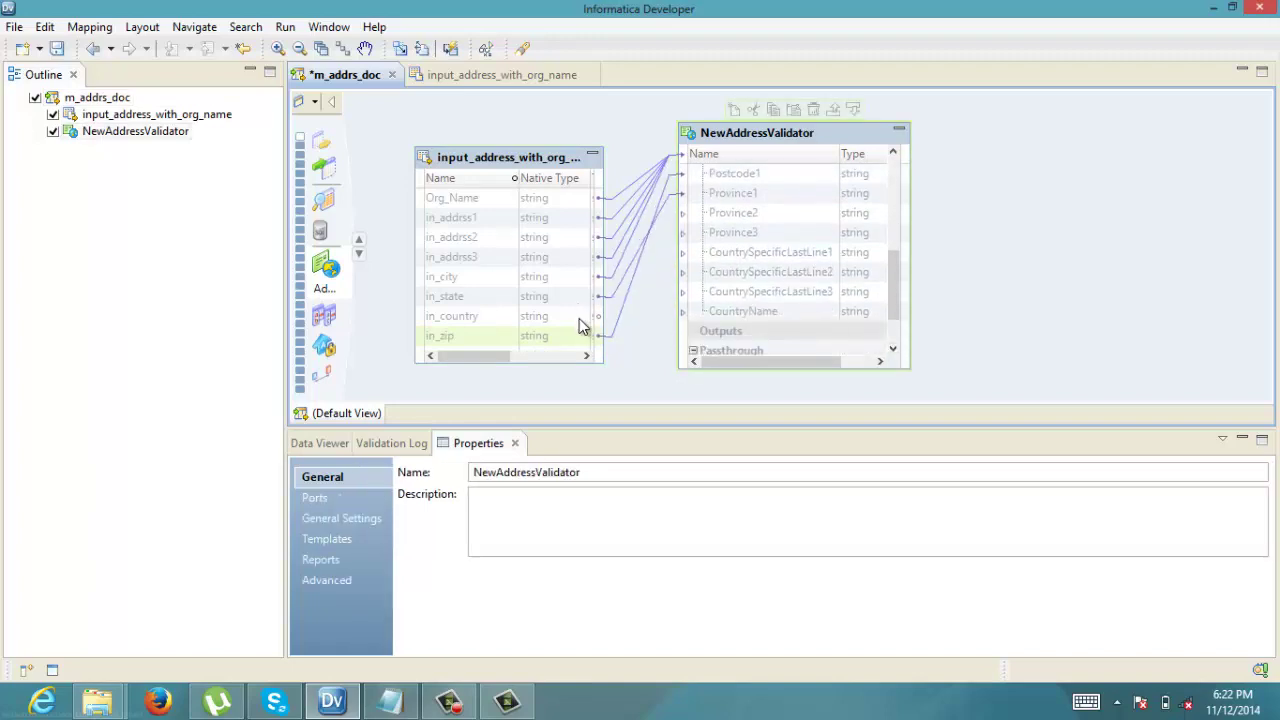
pyautogui.moveTo(584, 318); pyautogui.dragTo(762, 311)
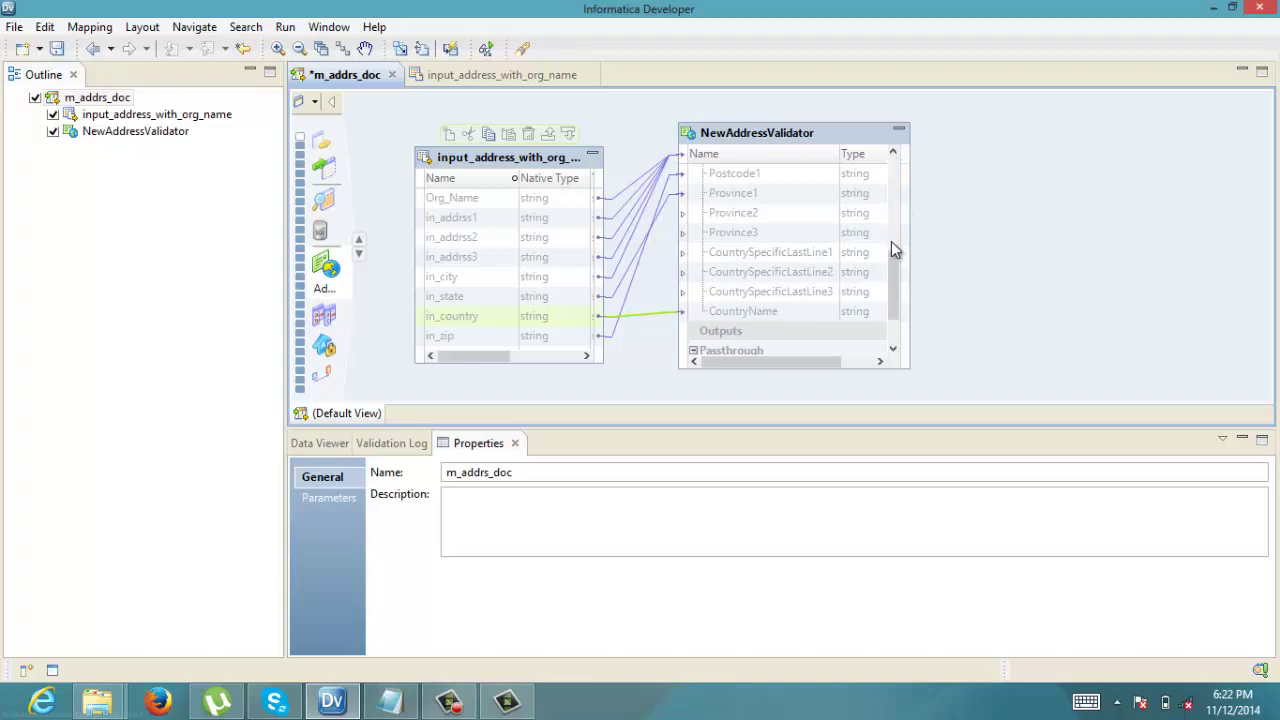
pyautogui.moveTo(894, 257); pyautogui.dragTo(894, 189)
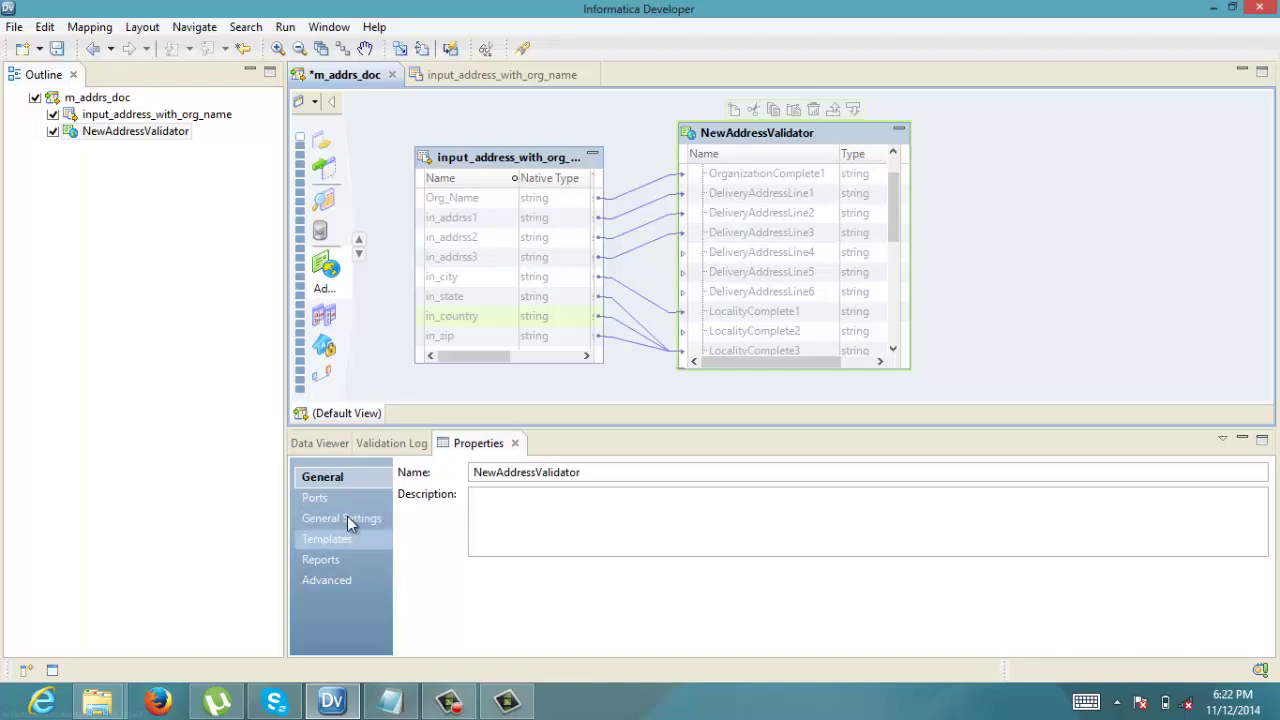
# Add the Address Elements and LastLine Elements output ports from the validator's Basic Model template to the transformation.
pyautogui.click(332, 539)
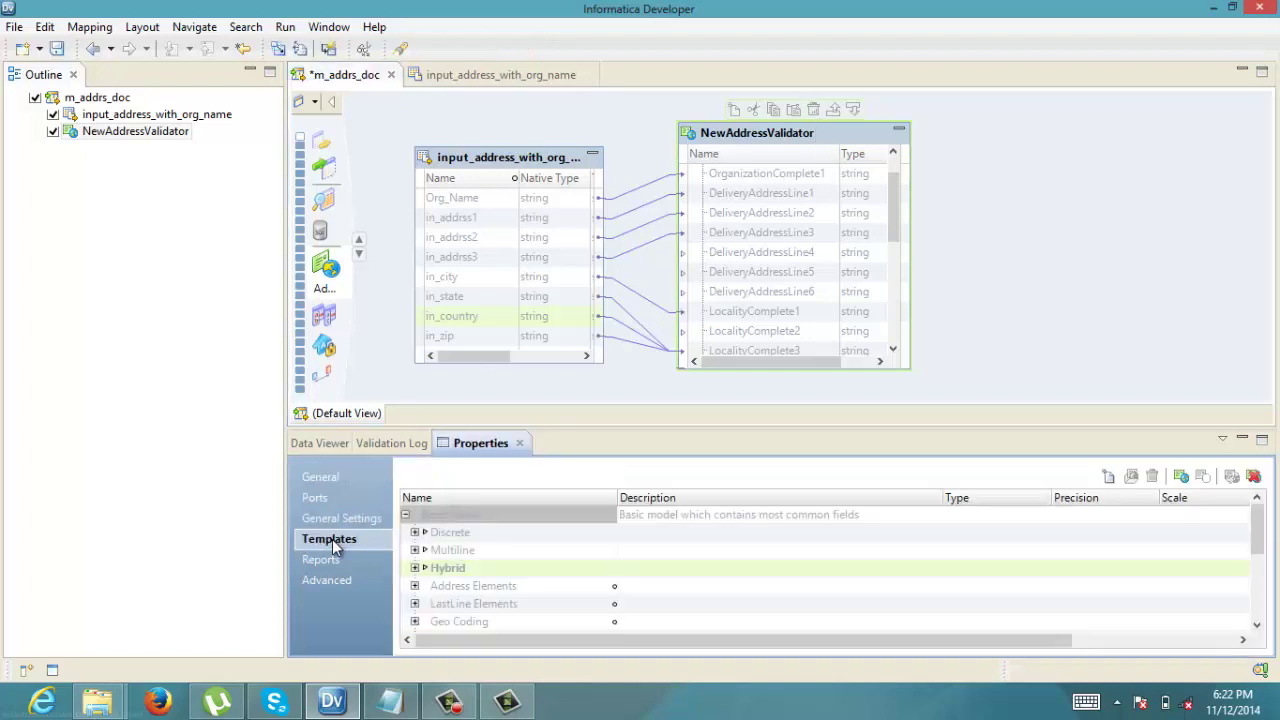
pyautogui.click(452, 587)
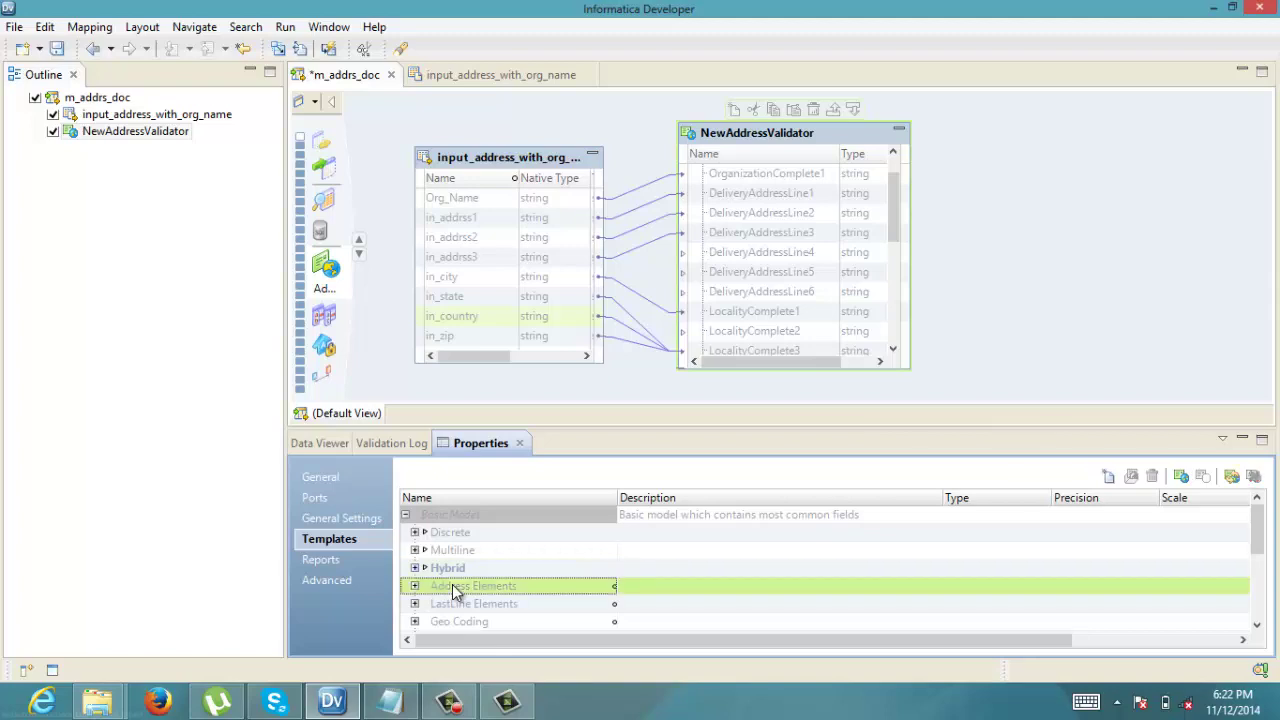
pyautogui.hotkey('shift', 'Down')
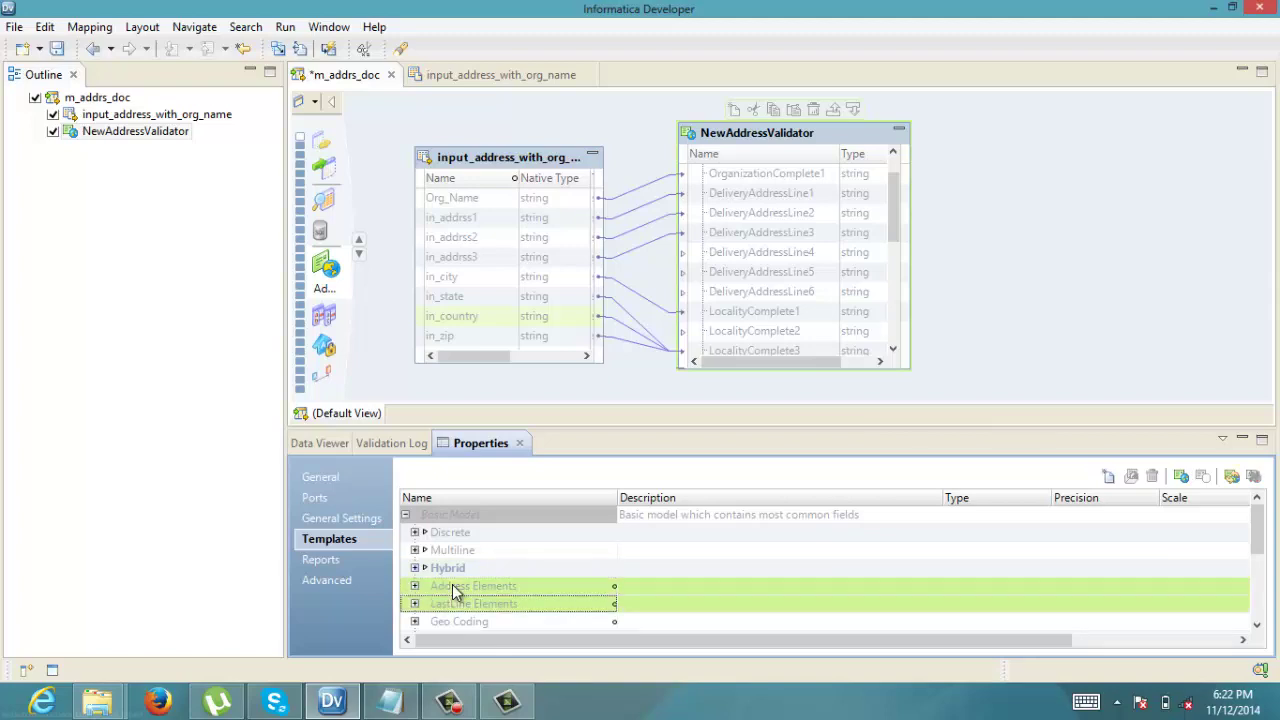
pyautogui.click(1231, 478)
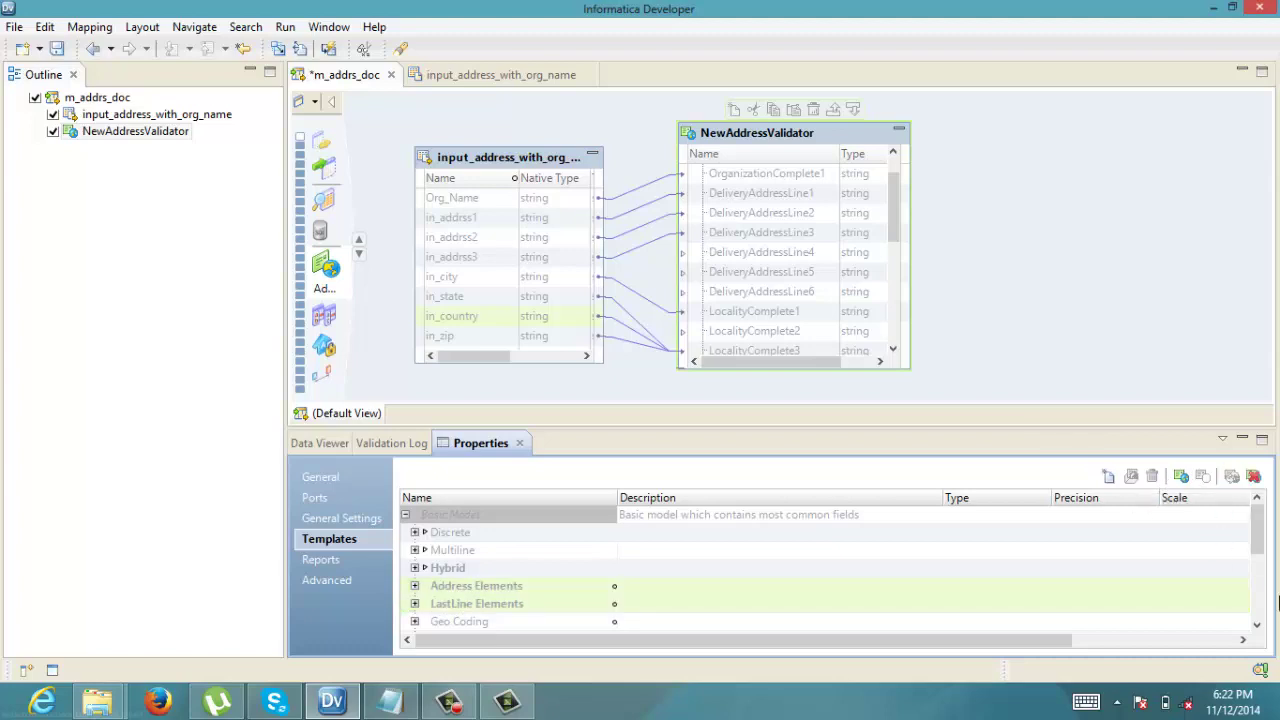
# Add the Country and Status Info output ports from the Basic Model template to the transformation.
pyautogui.scroll(-2, 1260, 630)
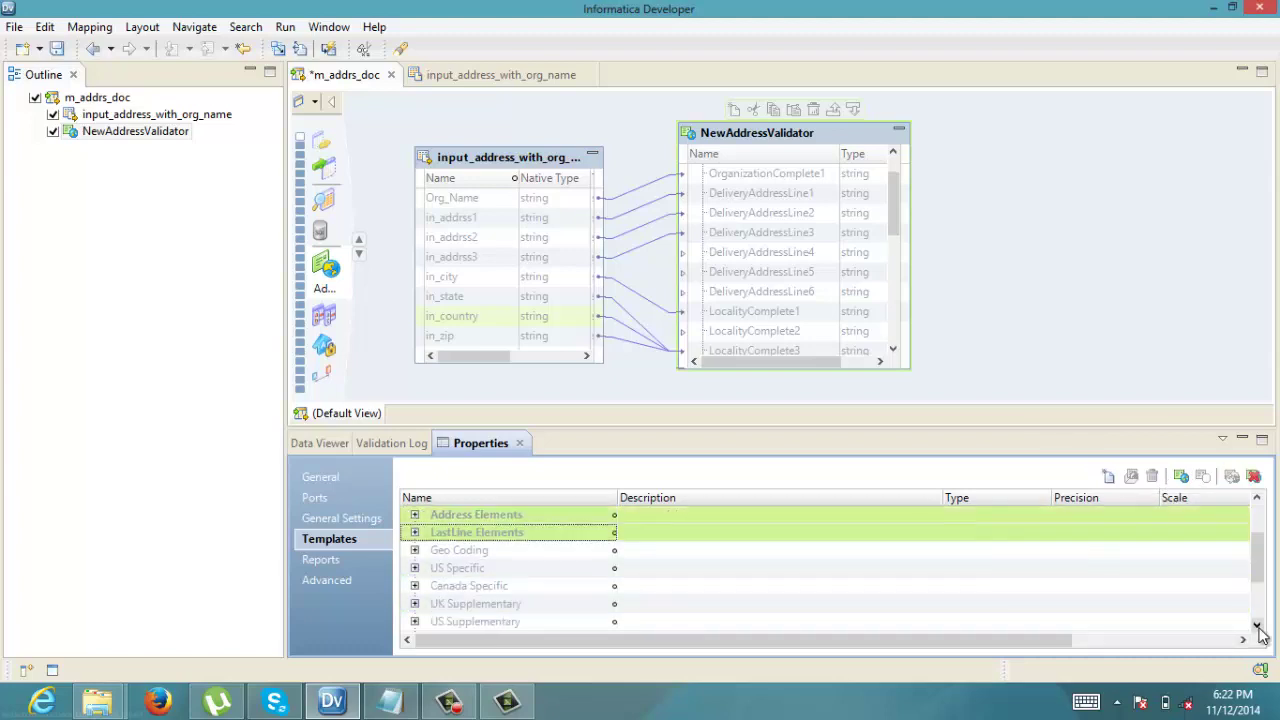
pyautogui.scroll(-1, 1258, 630)
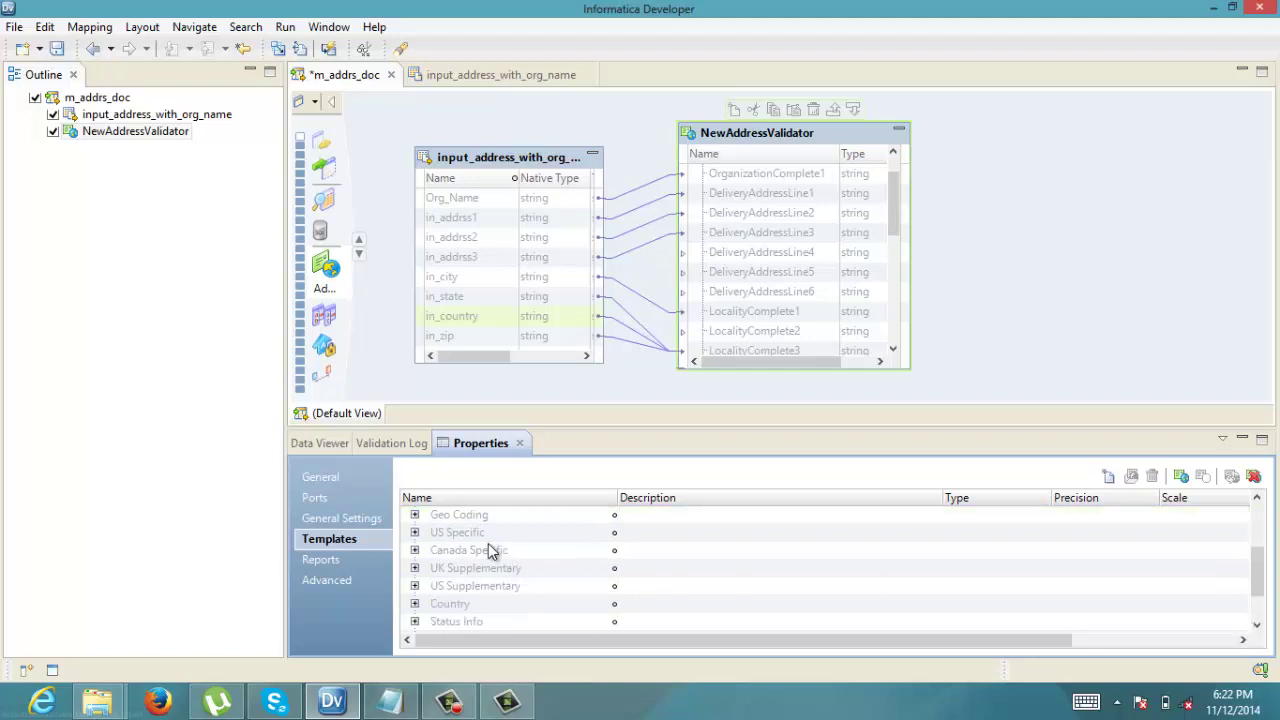
pyautogui.click(481, 606)
pyautogui.hotkey('shift', 'Down')
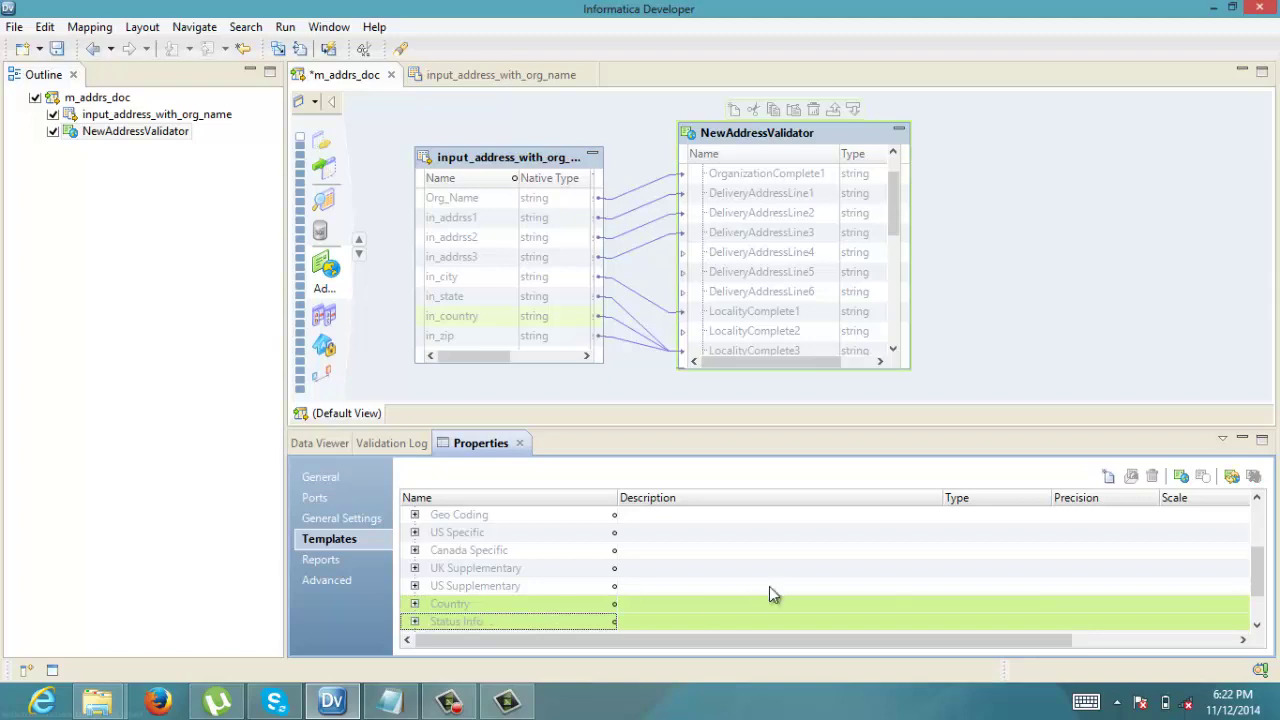
pyautogui.click(1231, 476)
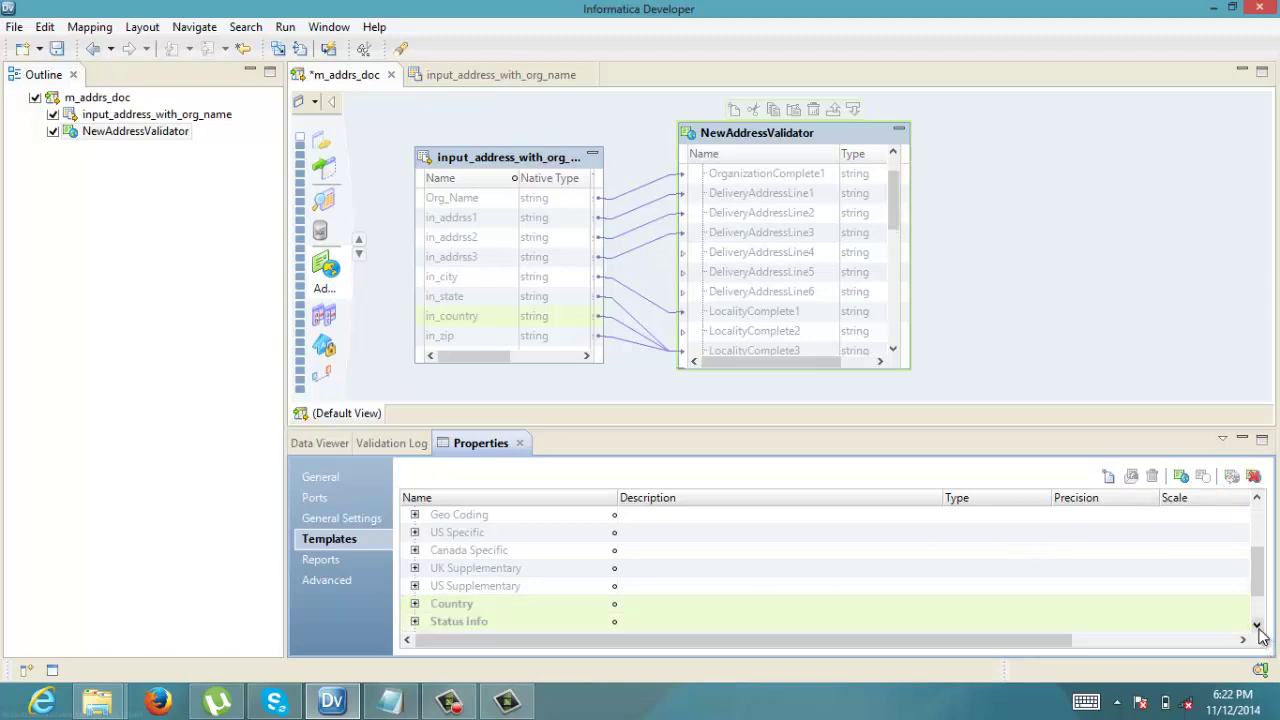
# Add the Formatted Address Line output ports from the Basic Model template, and check the output groups on the validator.
pyautogui.scroll(-1, 1262, 636)
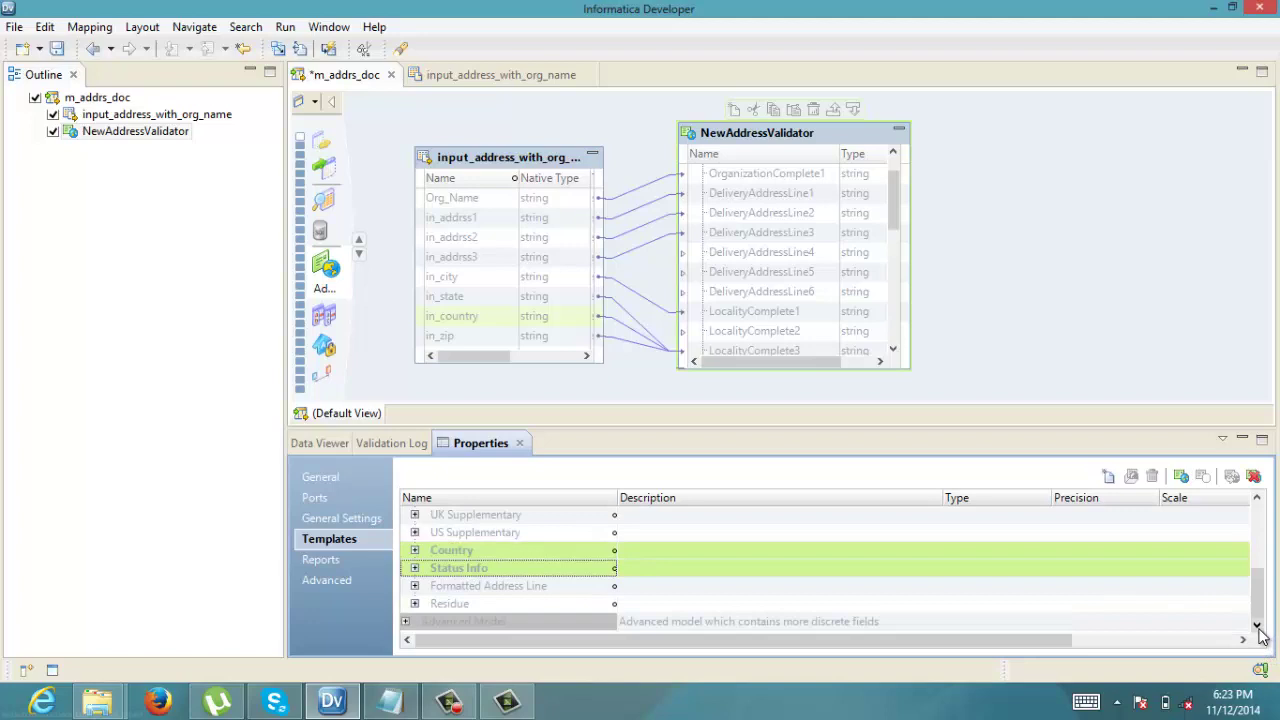
pyautogui.click(559, 590)
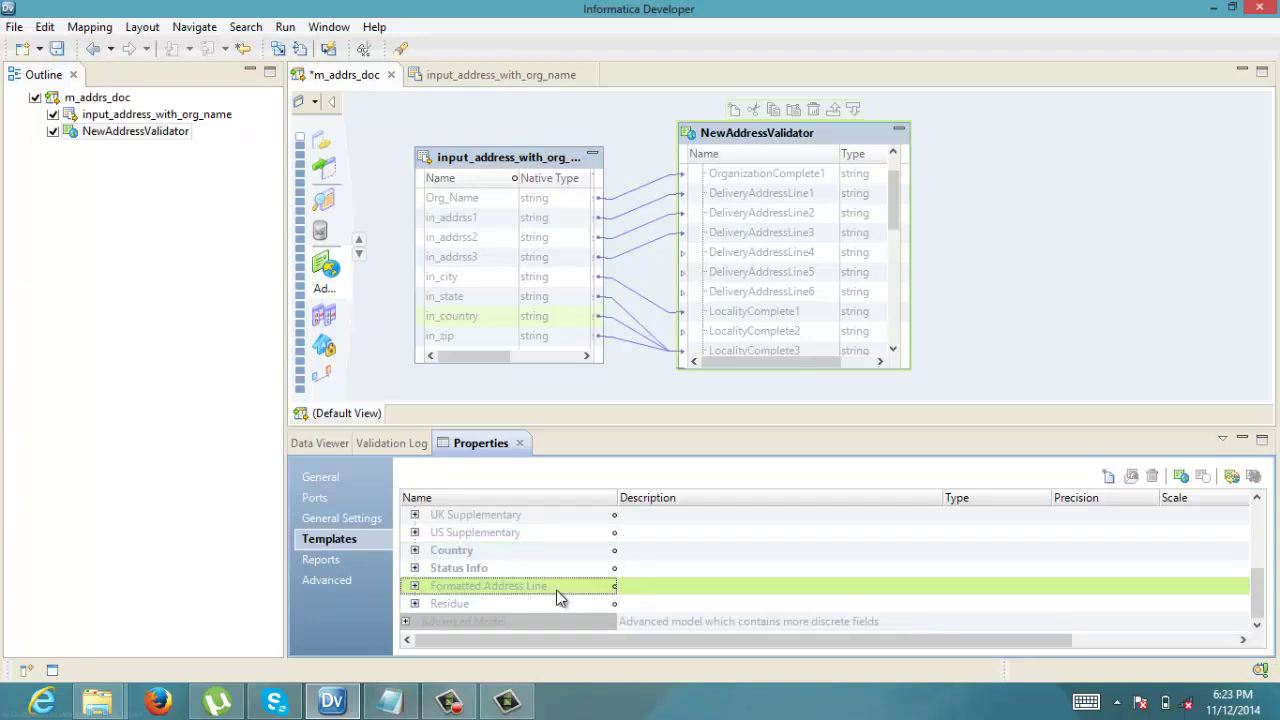
pyautogui.click(1232, 480)
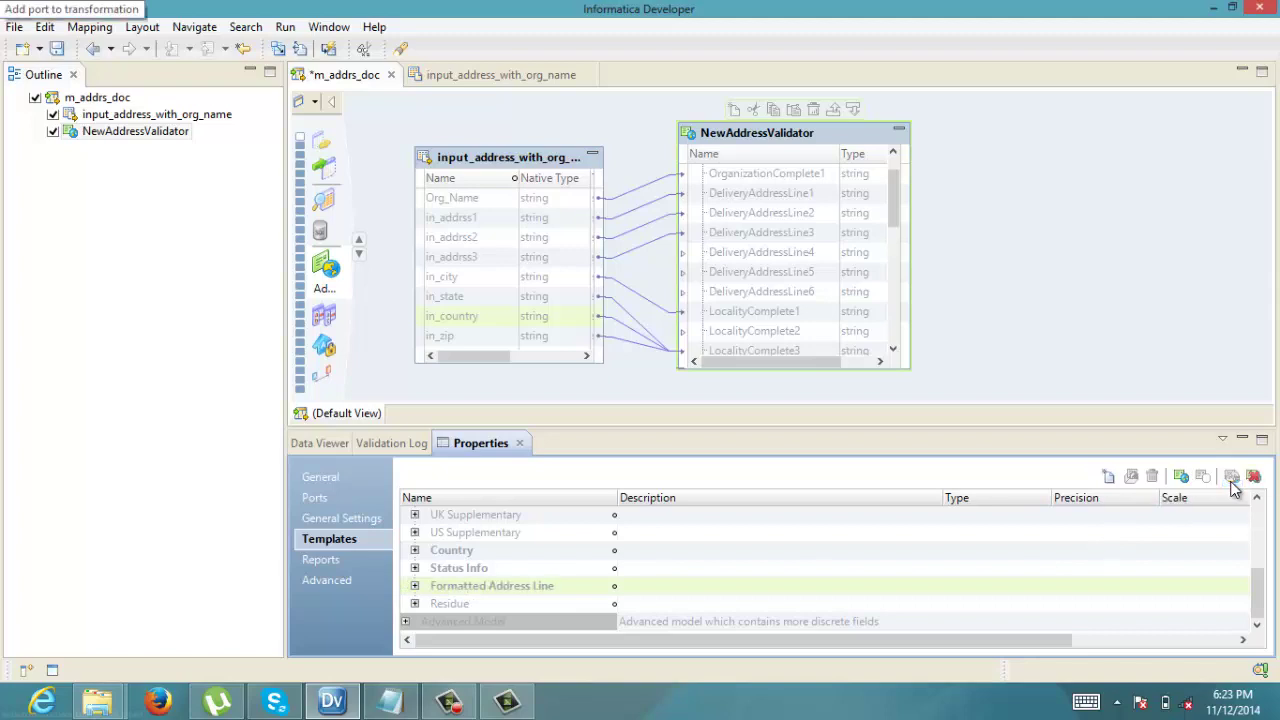
pyautogui.click(1006, 253)
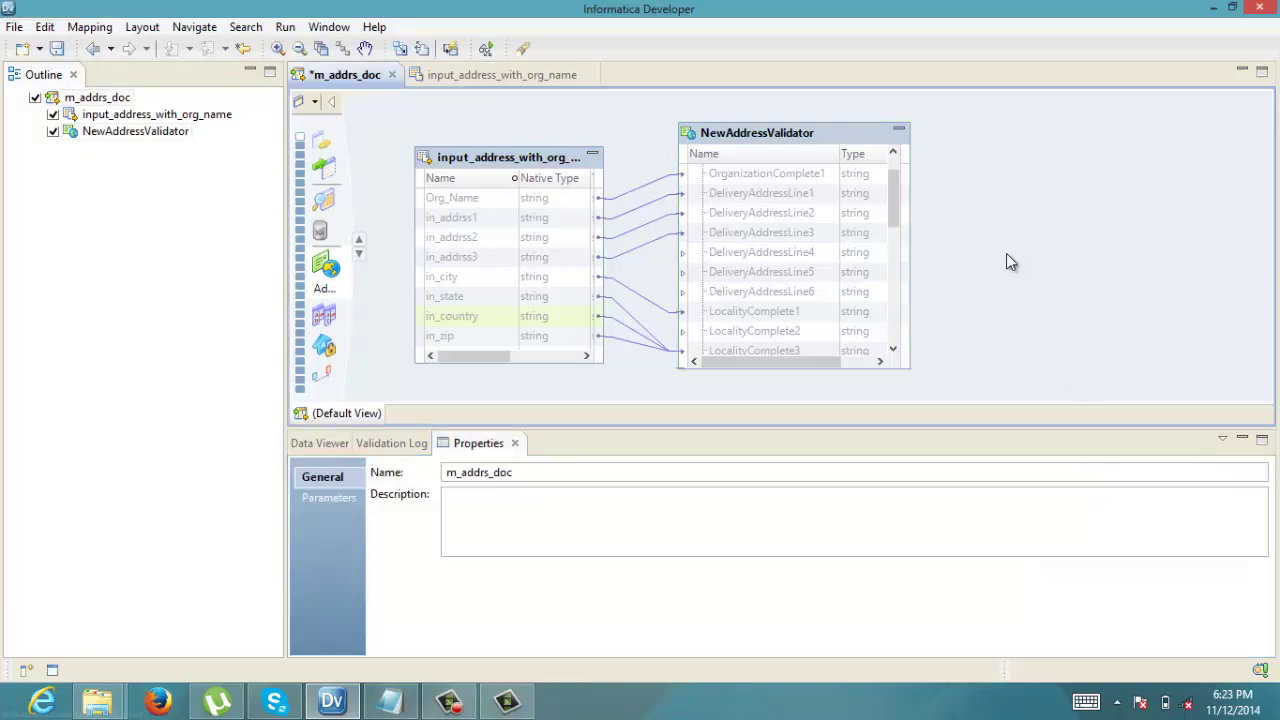
pyautogui.moveTo(897, 195); pyautogui.dragTo(889, 357)
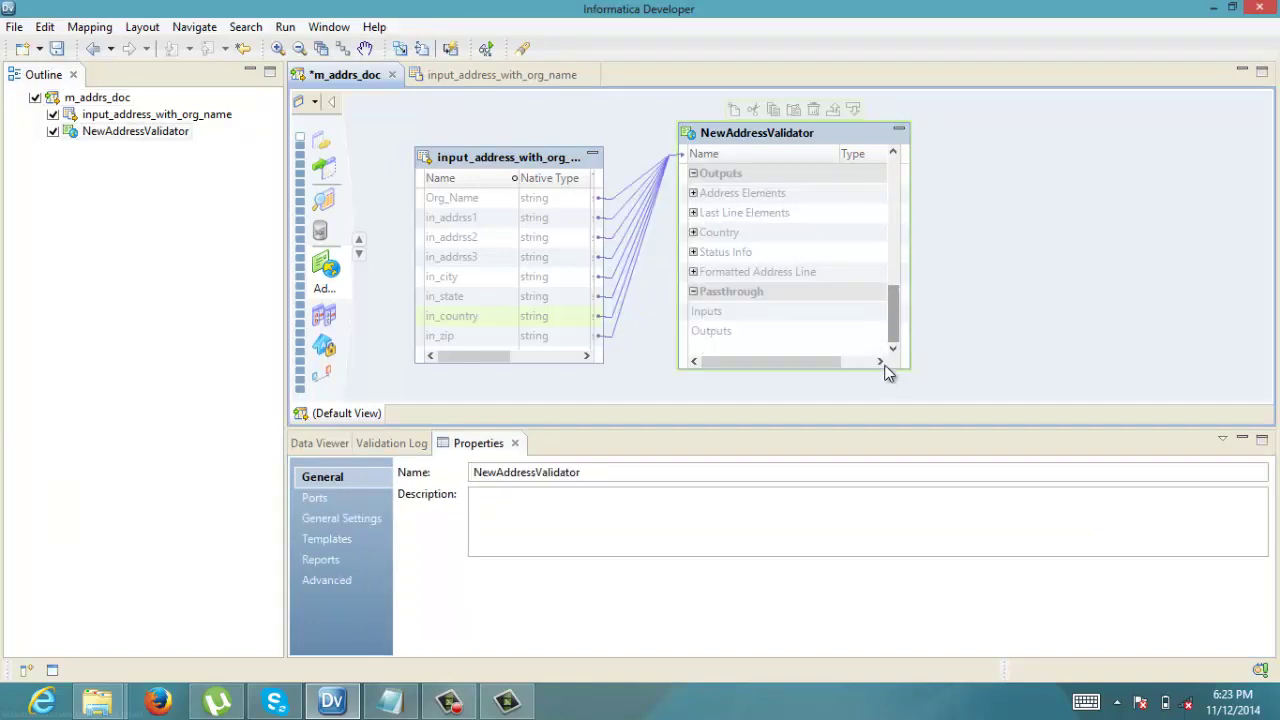
pyautogui.moveTo(897, 330)
pyautogui.mouseDown()
pyautogui.moveTo(895, 262)
pyautogui.moveTo(897, 344)
pyautogui.mouseUp()
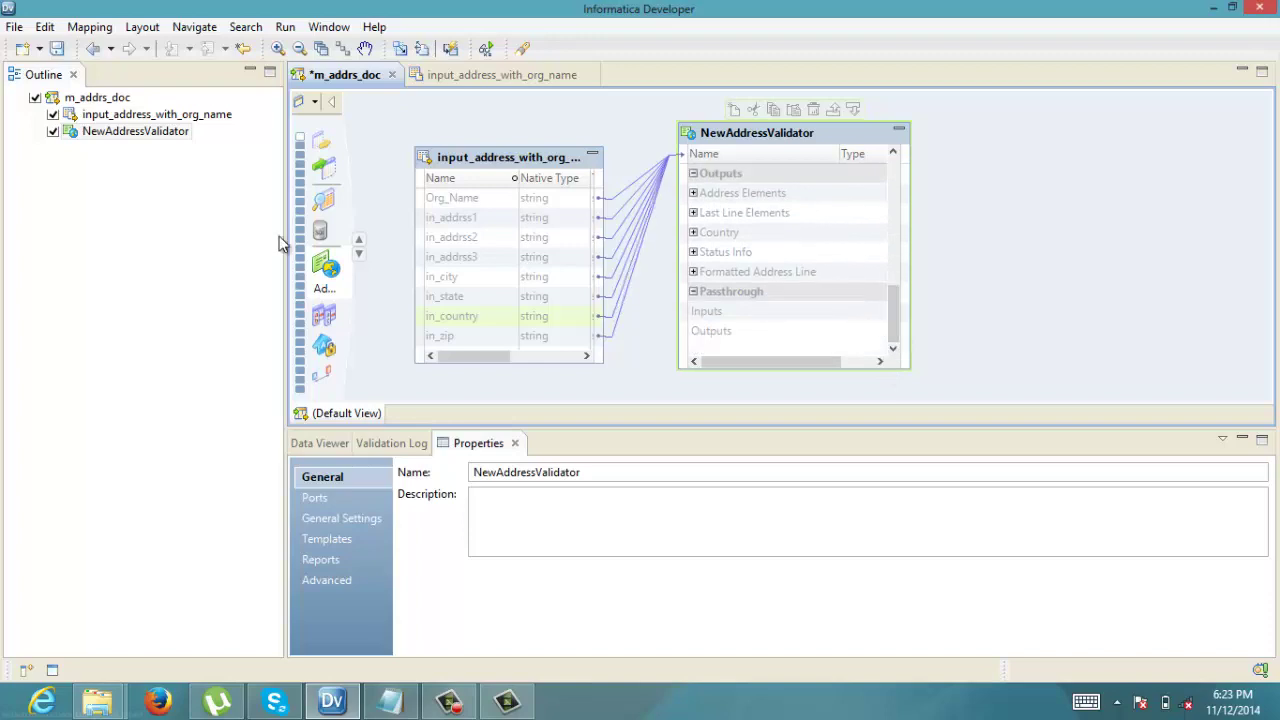
# Add the input_address_with_org_name flat file object to the mapping again with Write access as the target.
pyautogui.click(54, 670)
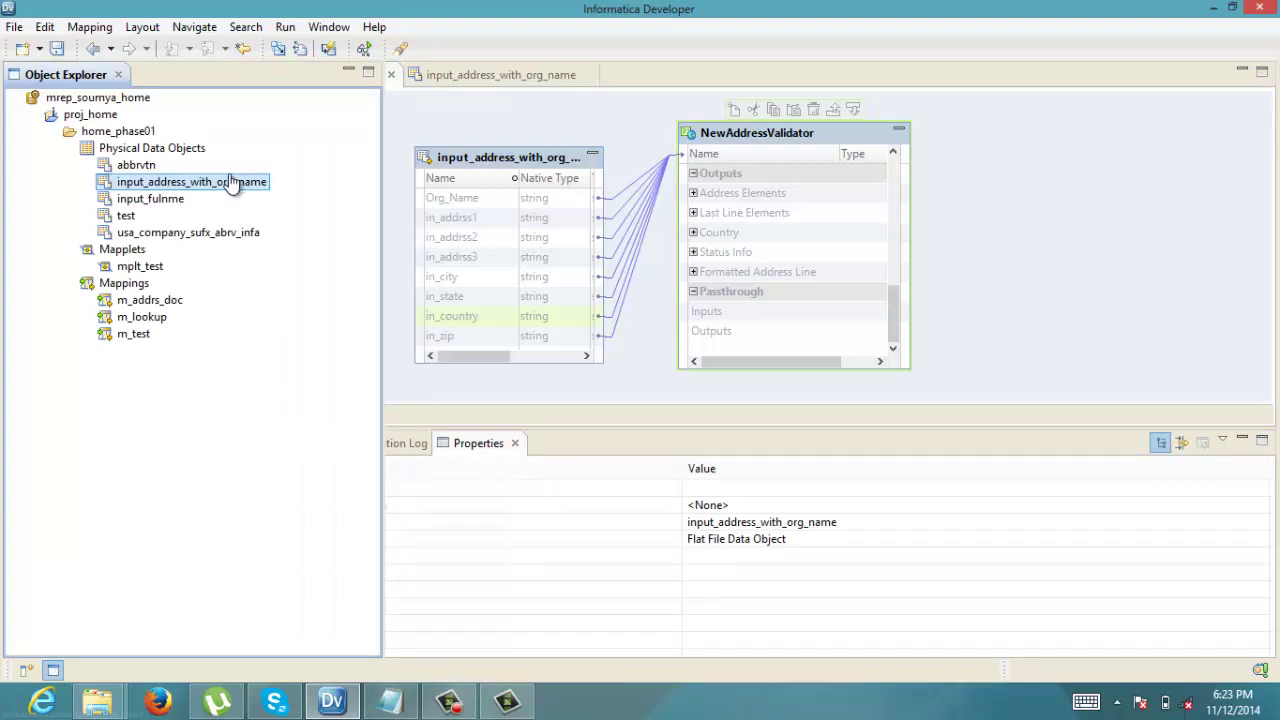
pyautogui.moveTo(240, 181); pyautogui.dragTo(560, 128)
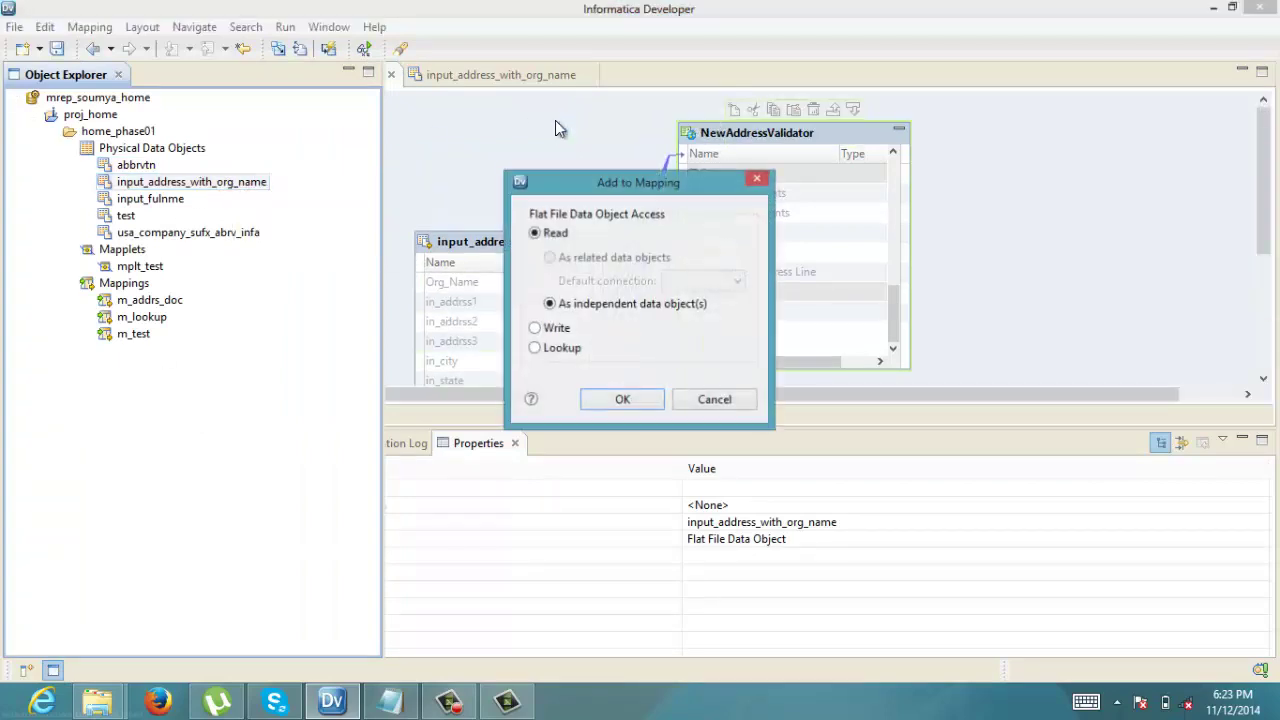
pyautogui.click(536, 328)
pyautogui.click(620, 399)
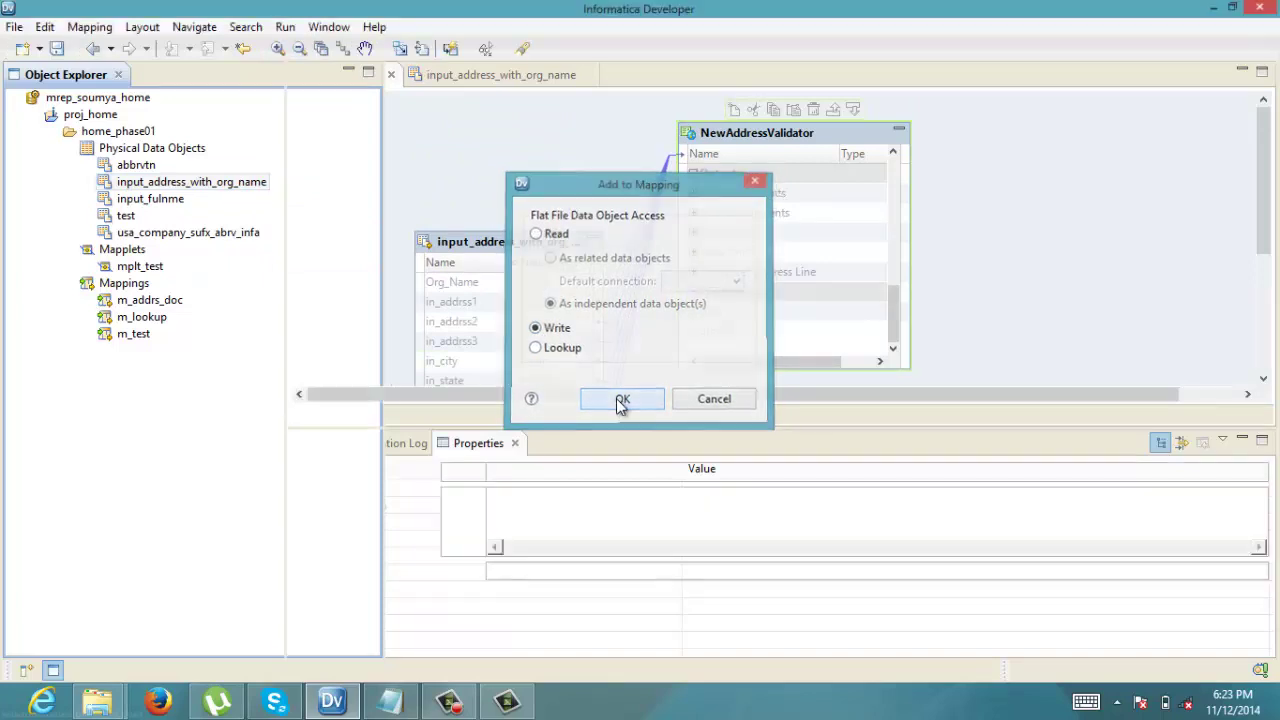
# Place the new write object on the output side of the validator and make it tall enough to show all its ports.
pyautogui.moveTo(652, 135); pyautogui.dragTo(1062, 155)
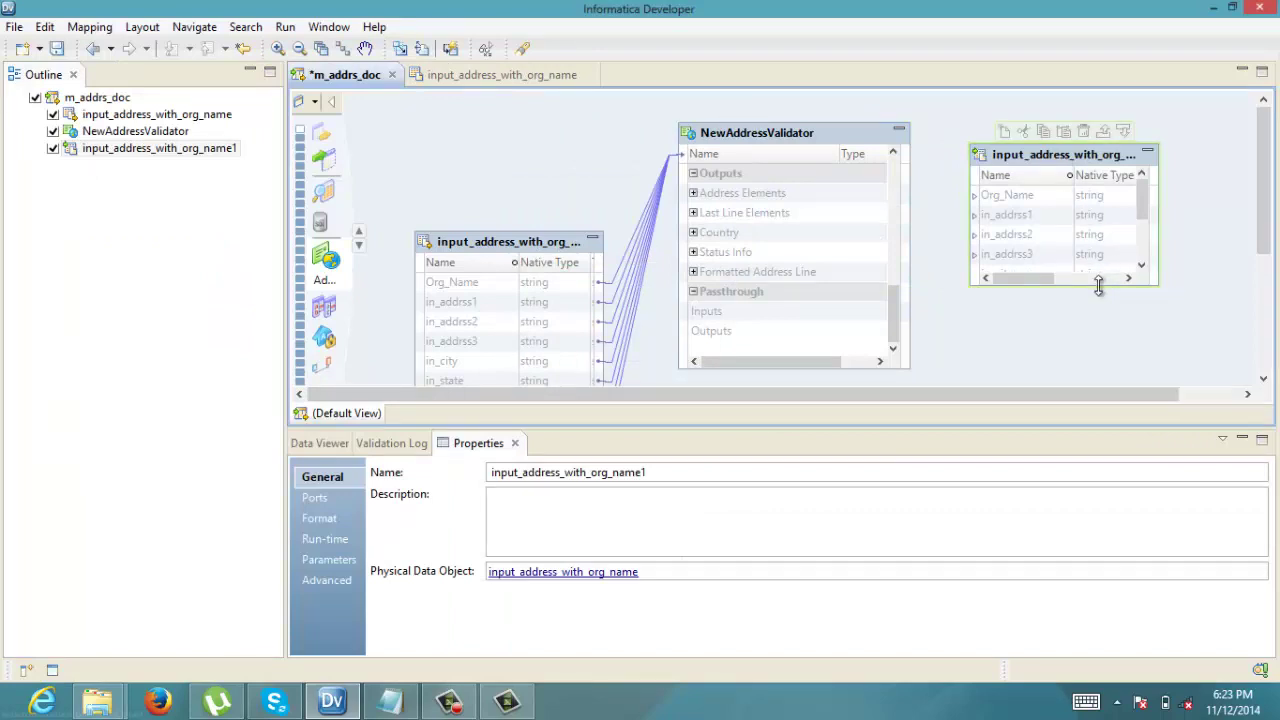
pyautogui.moveTo(1100, 287); pyautogui.dragTo(1114, 376)
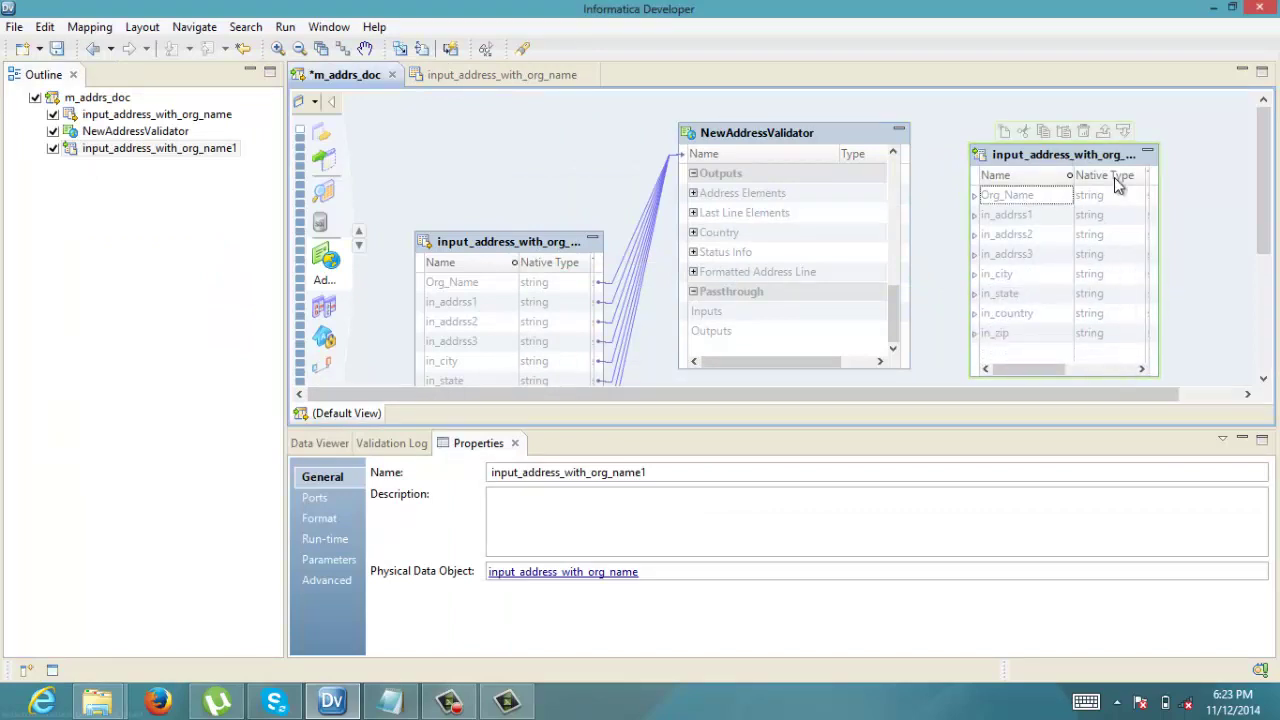
pyautogui.moveTo(1111, 161); pyautogui.dragTo(1127, 135)
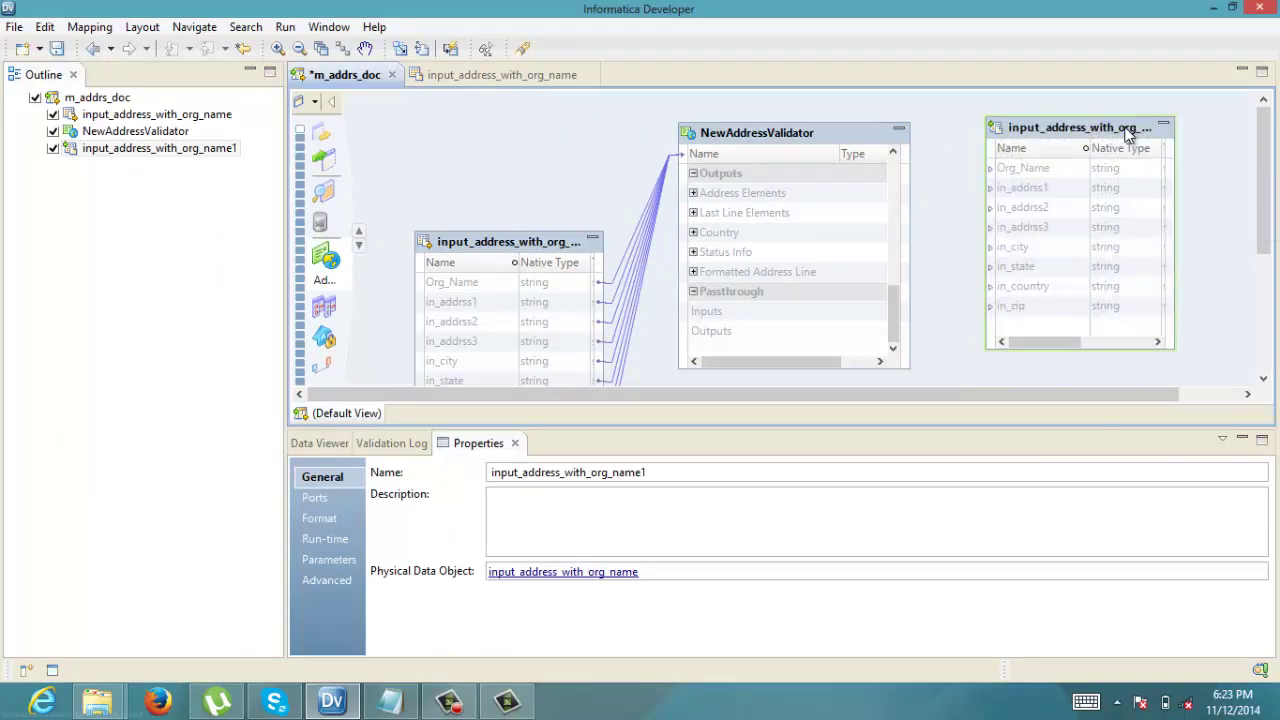
# Link the validator's OrganizationComplete1 output to the target's Org_Name, and DeliveryAddressLine1 through 3 to in_addrss1 through in_addrss3.
pyautogui.click(693, 193)
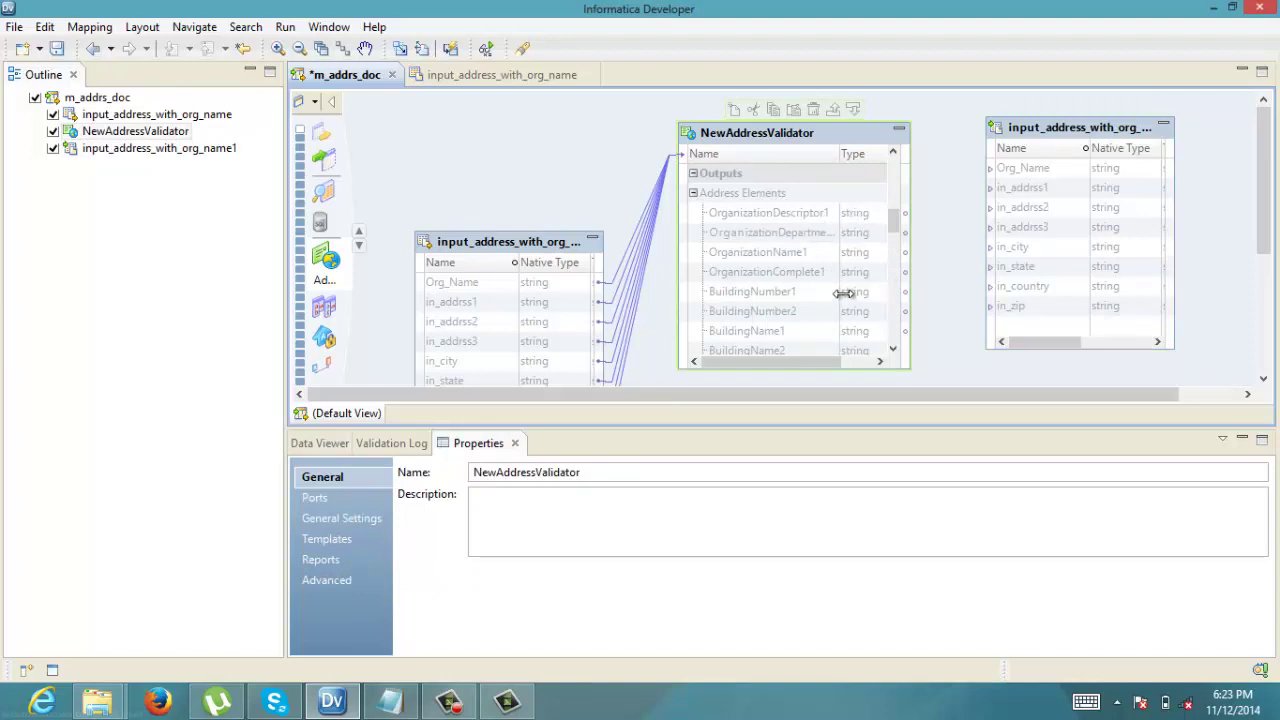
pyautogui.moveTo(875, 276); pyautogui.dragTo(1008, 173)
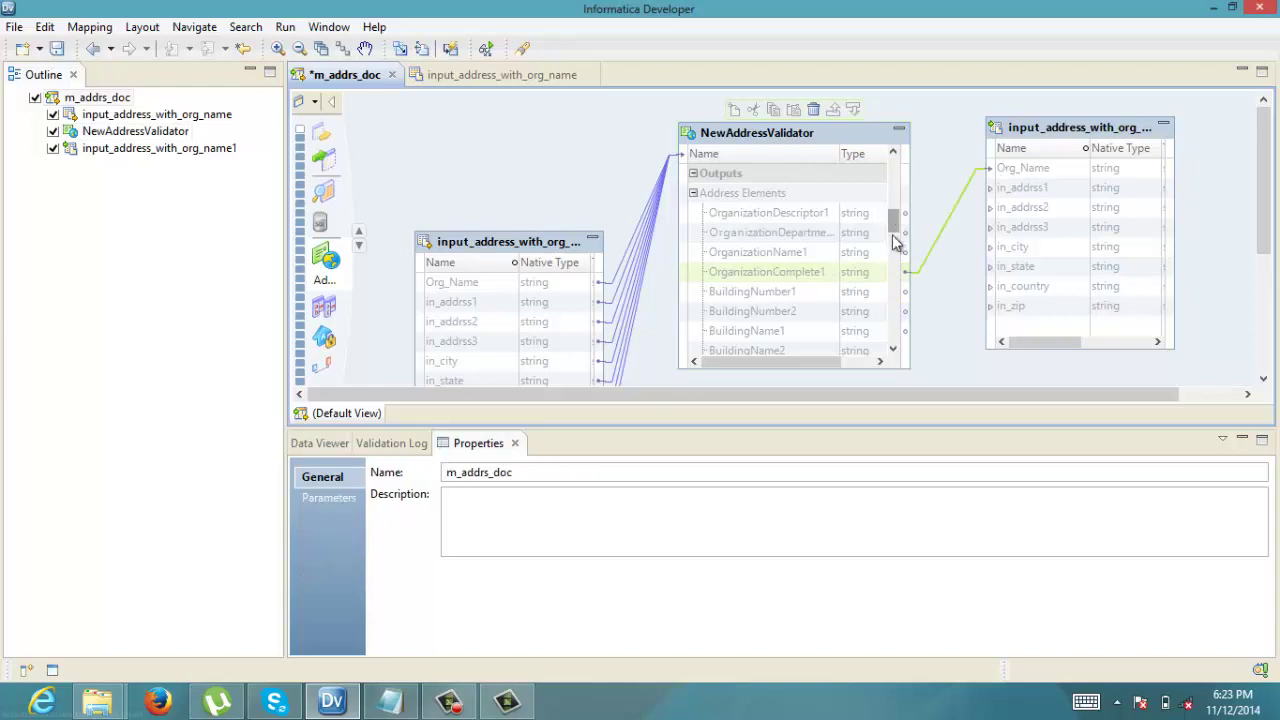
pyautogui.moveTo(895, 228); pyautogui.dragTo(892, 333)
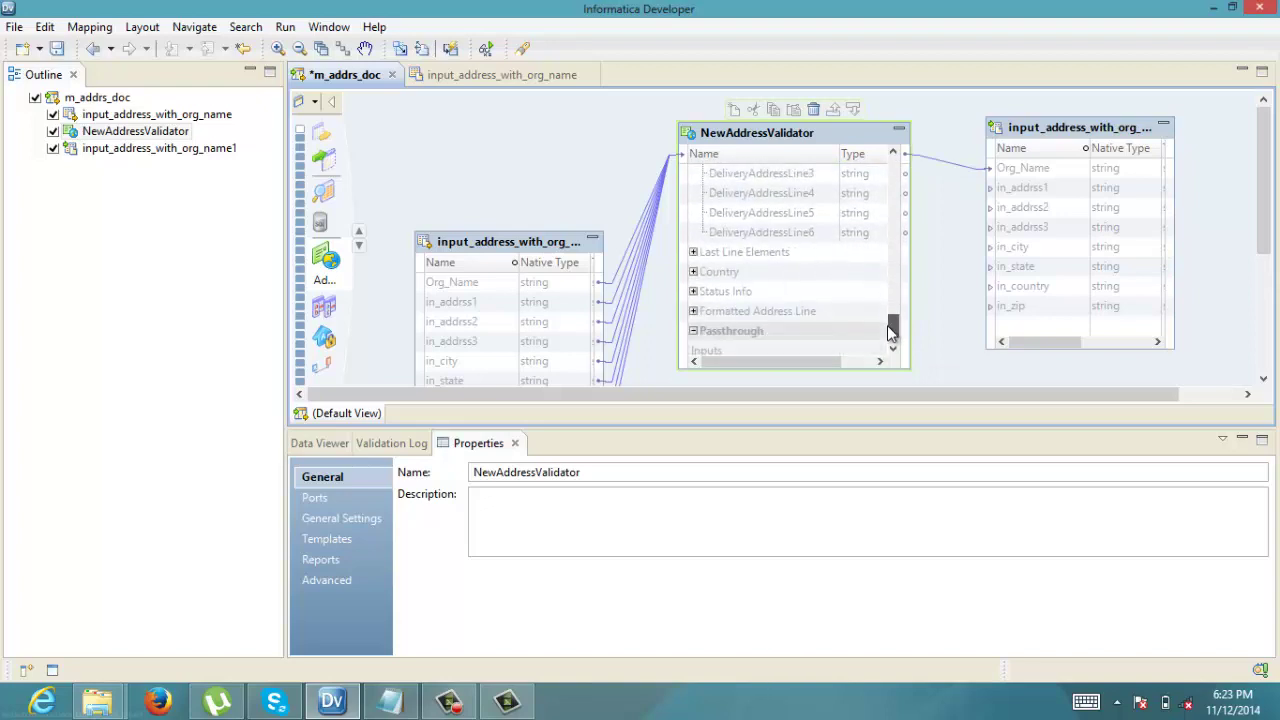
pyautogui.scroll(2, 890, 325)
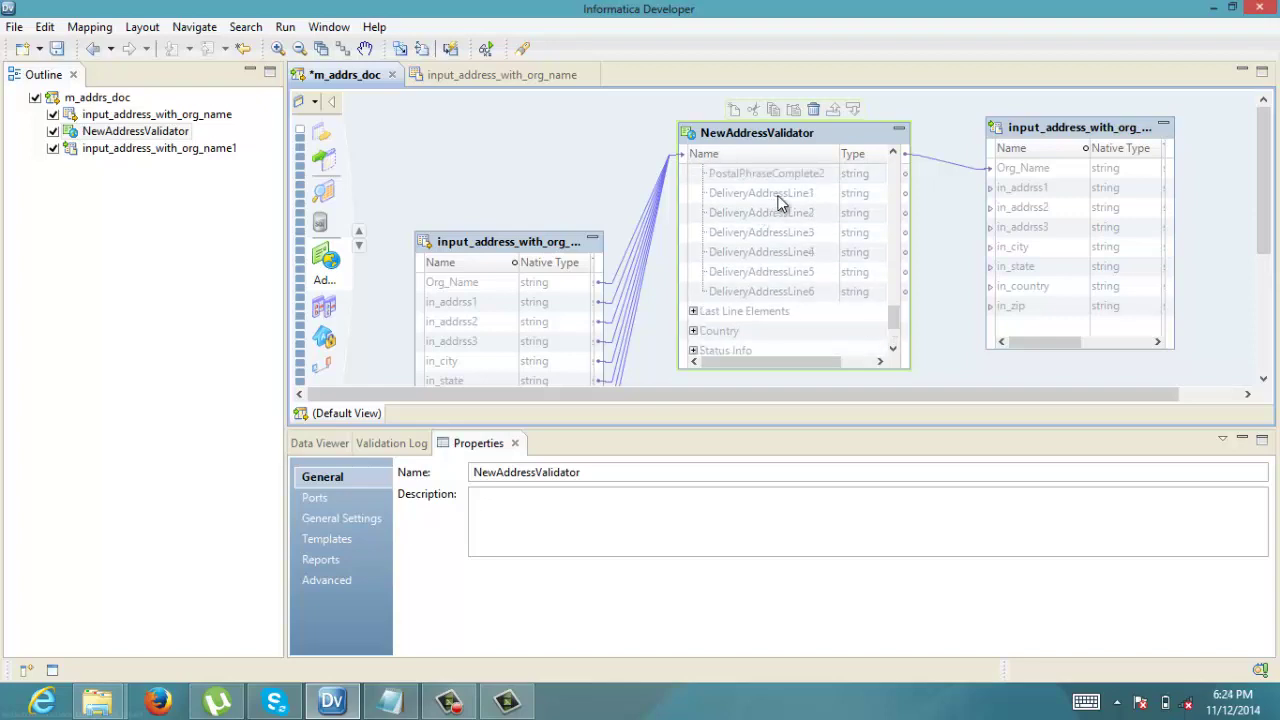
pyautogui.click(781, 199)
pyautogui.hotkey('shift', 'Down')
pyautogui.hotkey('shift', 'Down')
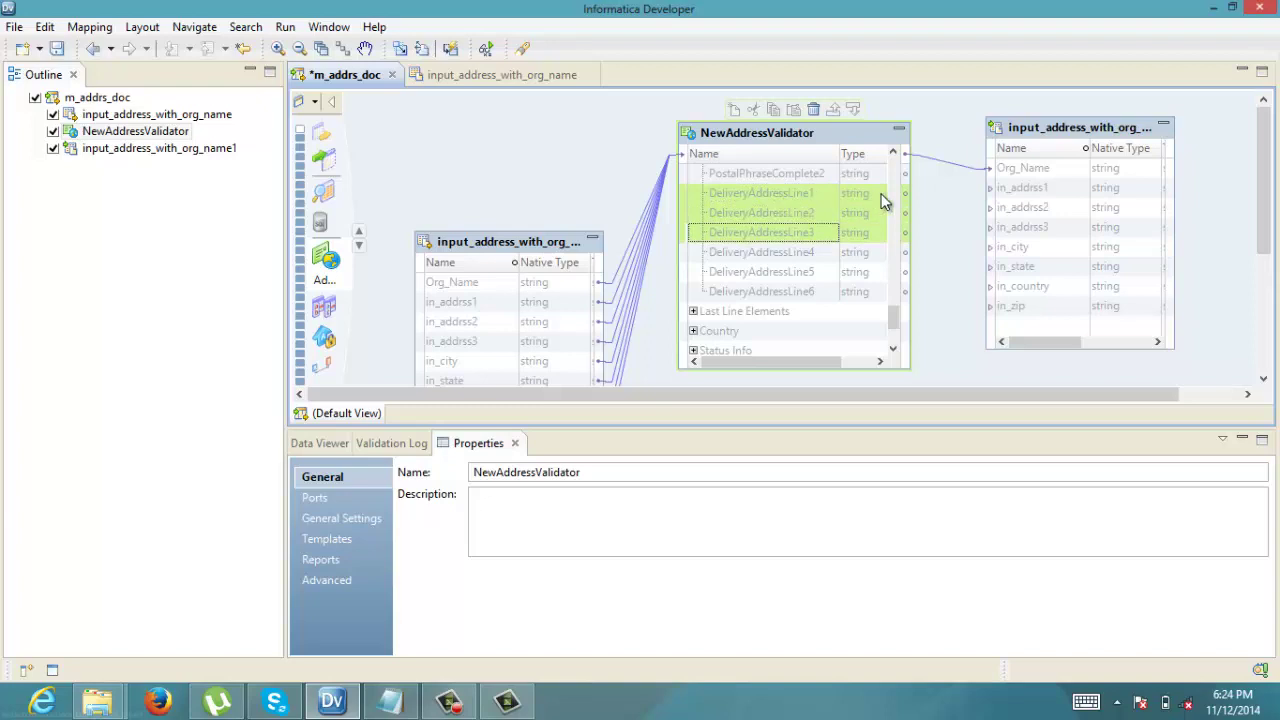
pyautogui.moveTo(882, 200); pyautogui.dragTo(1008, 188)
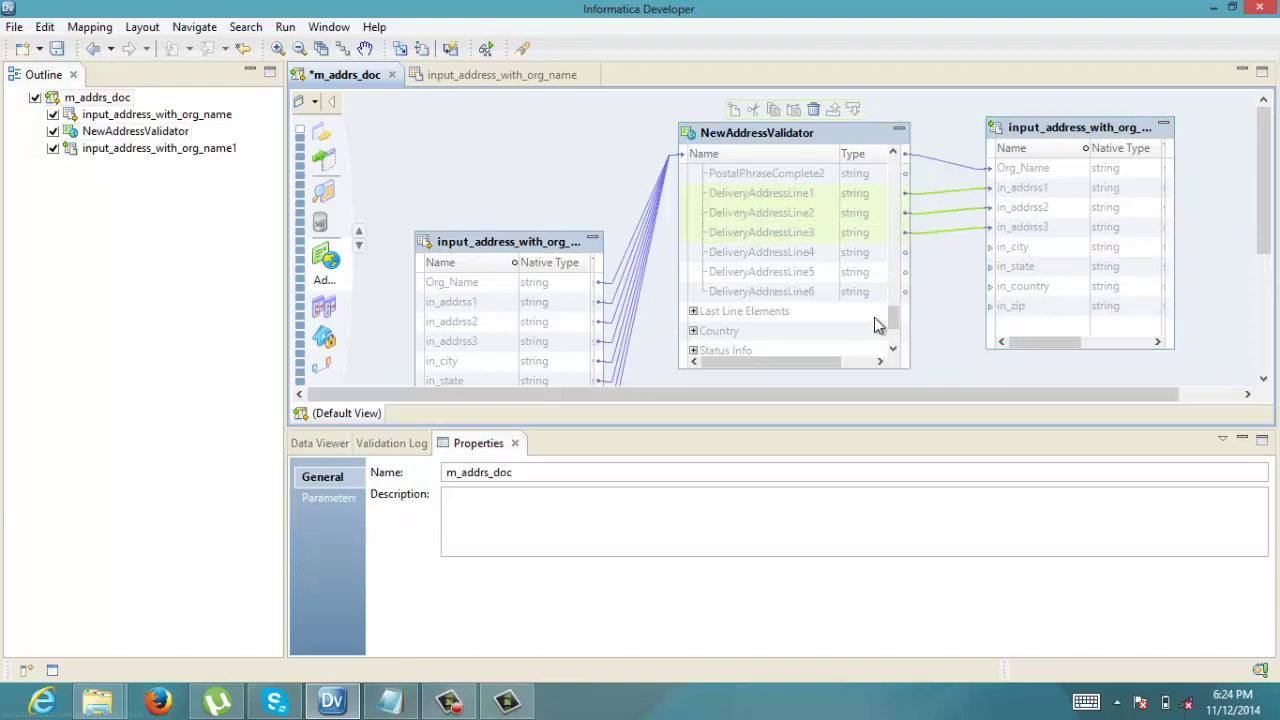
# Link LocalityComplete1 from the validator's Last Line Elements outputs to in_city on the target.
pyautogui.click(696, 312)
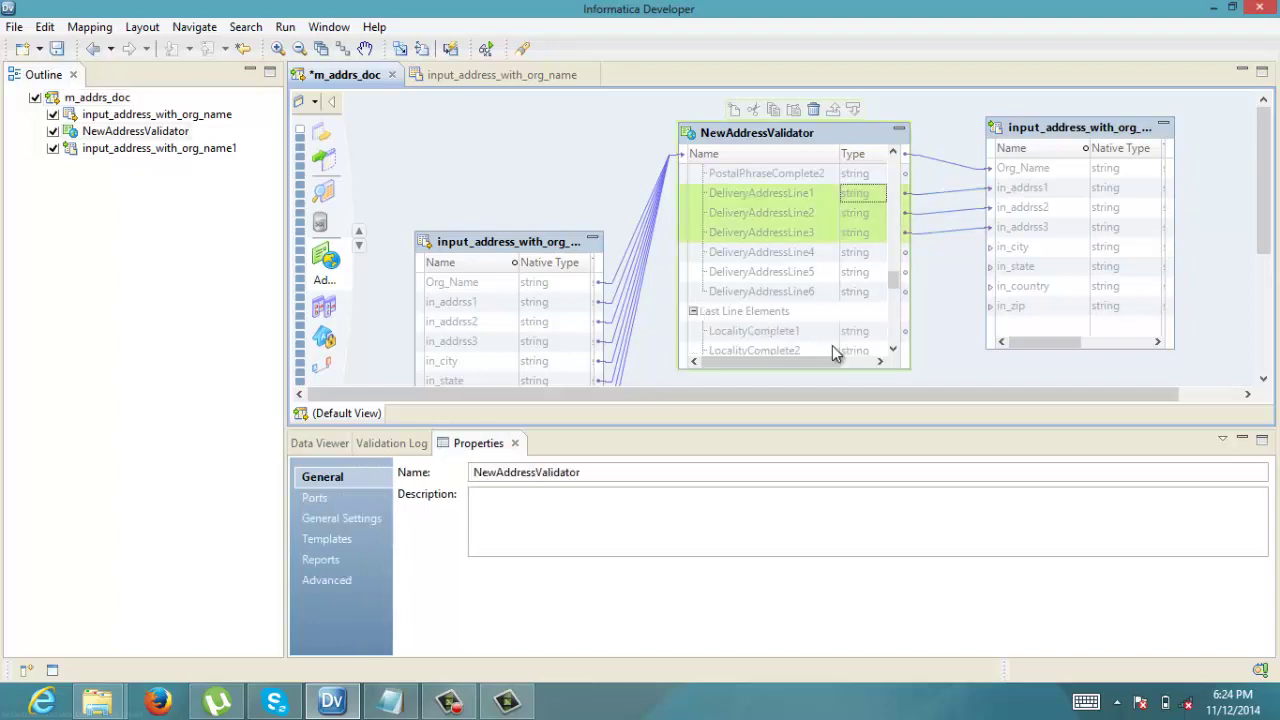
pyautogui.click(893, 355)
pyautogui.click(893, 355)
pyautogui.click(893, 355)
pyautogui.click(893, 355)
pyautogui.click(893, 355)
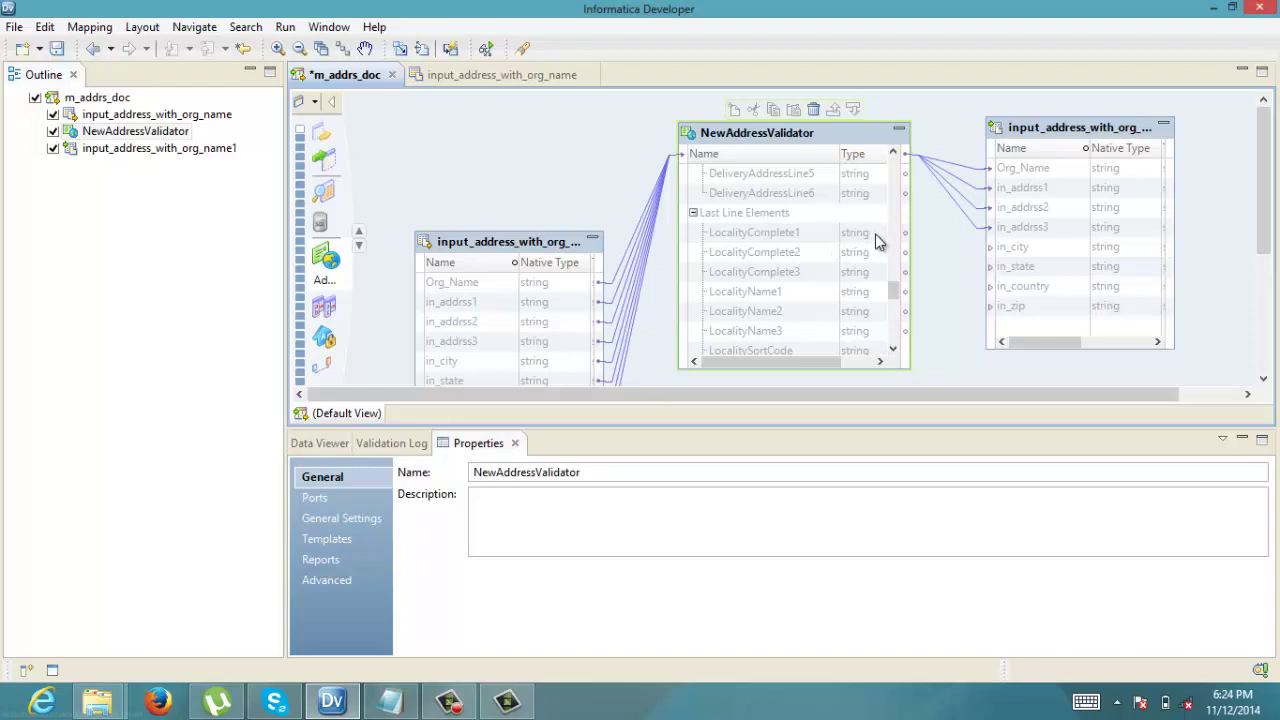
pyautogui.moveTo(877, 238); pyautogui.dragTo(1016, 248)
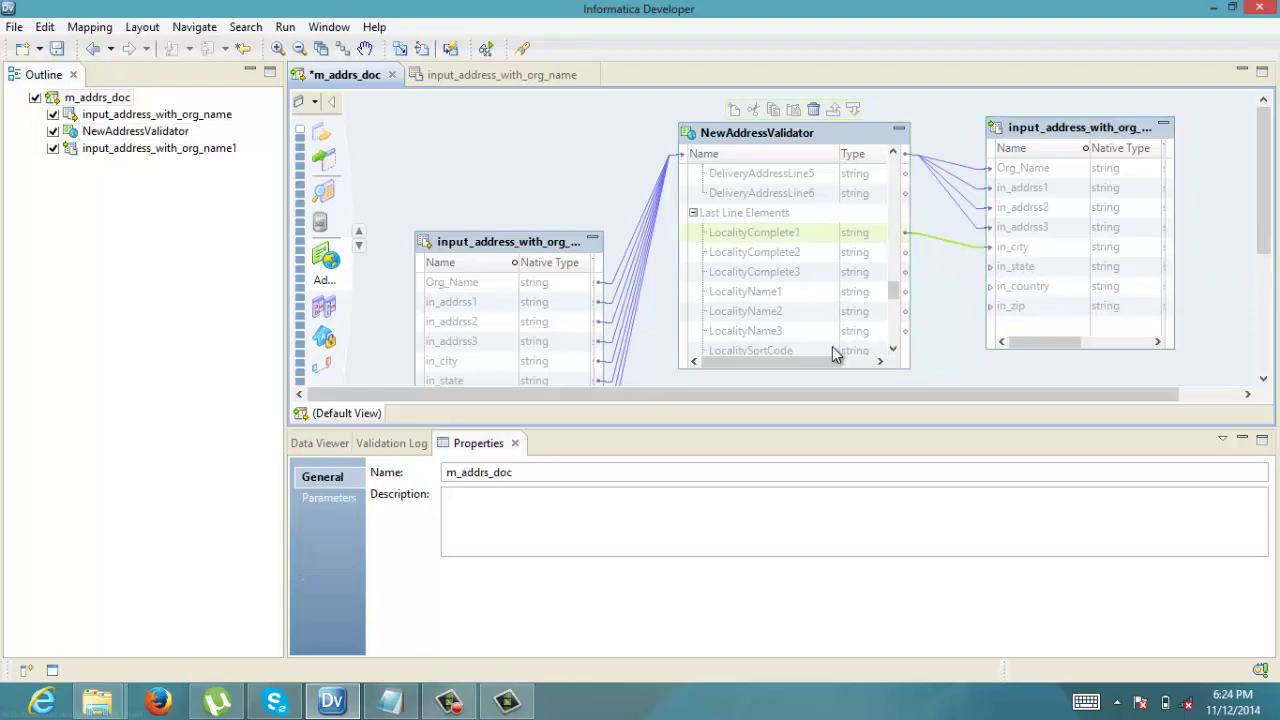
# Link the validator's PostcodeComplete output to in_zip and its ProvinceAbbrevation1 output to in_state on the target.
pyautogui.click(893, 349)
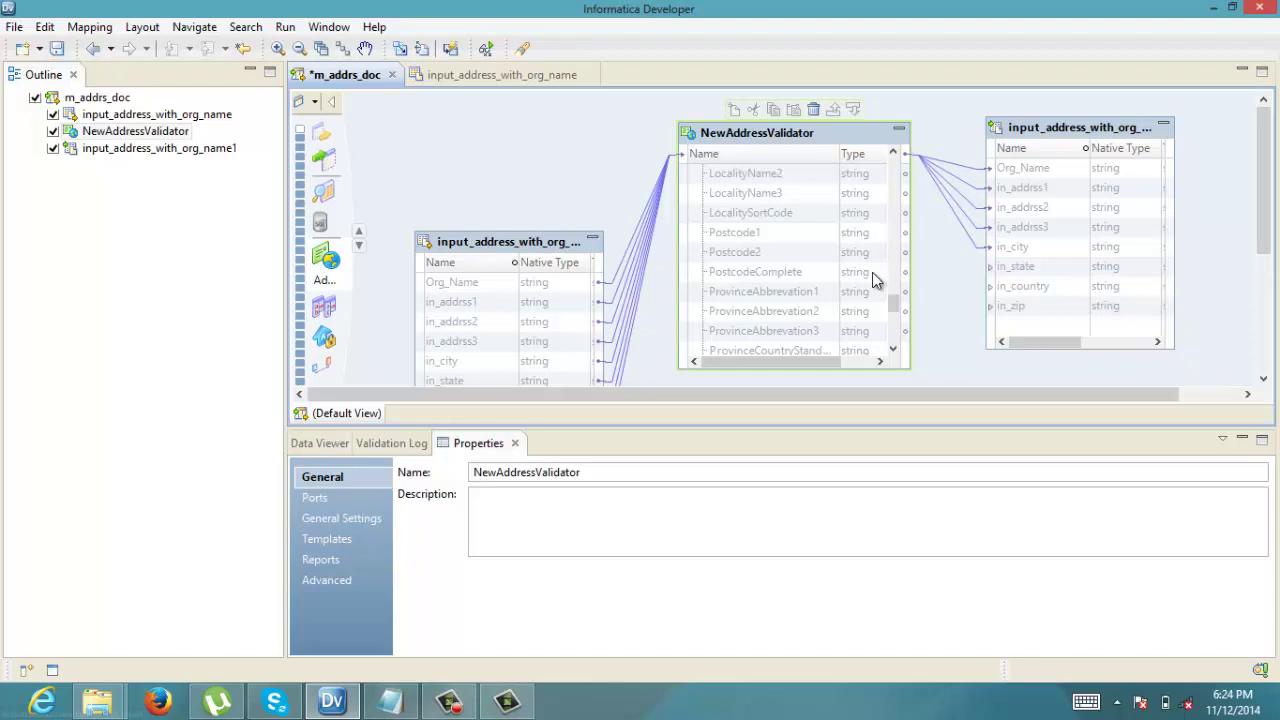
pyautogui.moveTo(873, 280); pyautogui.dragTo(1022, 319)
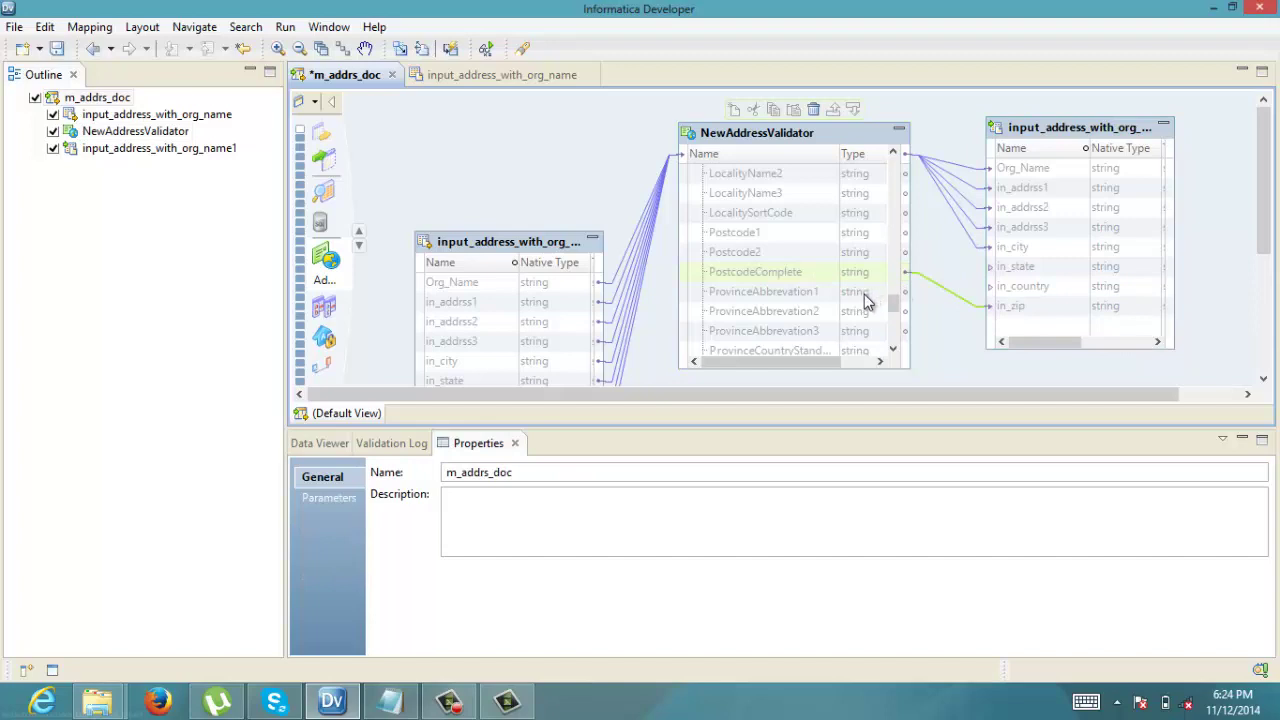
pyautogui.moveTo(875, 292); pyautogui.dragTo(1008, 266)
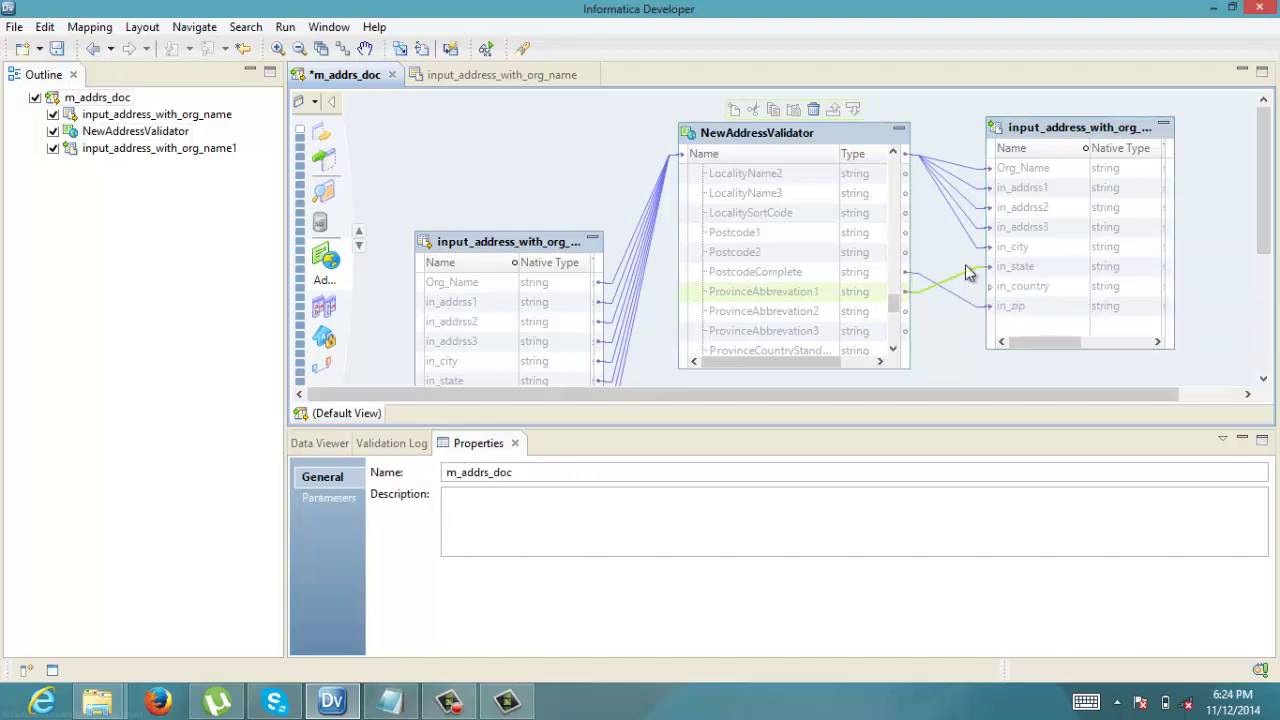
# Link CountryISO2Char from the validator's Country outputs to in_country on the target.
pyautogui.click(894, 352)
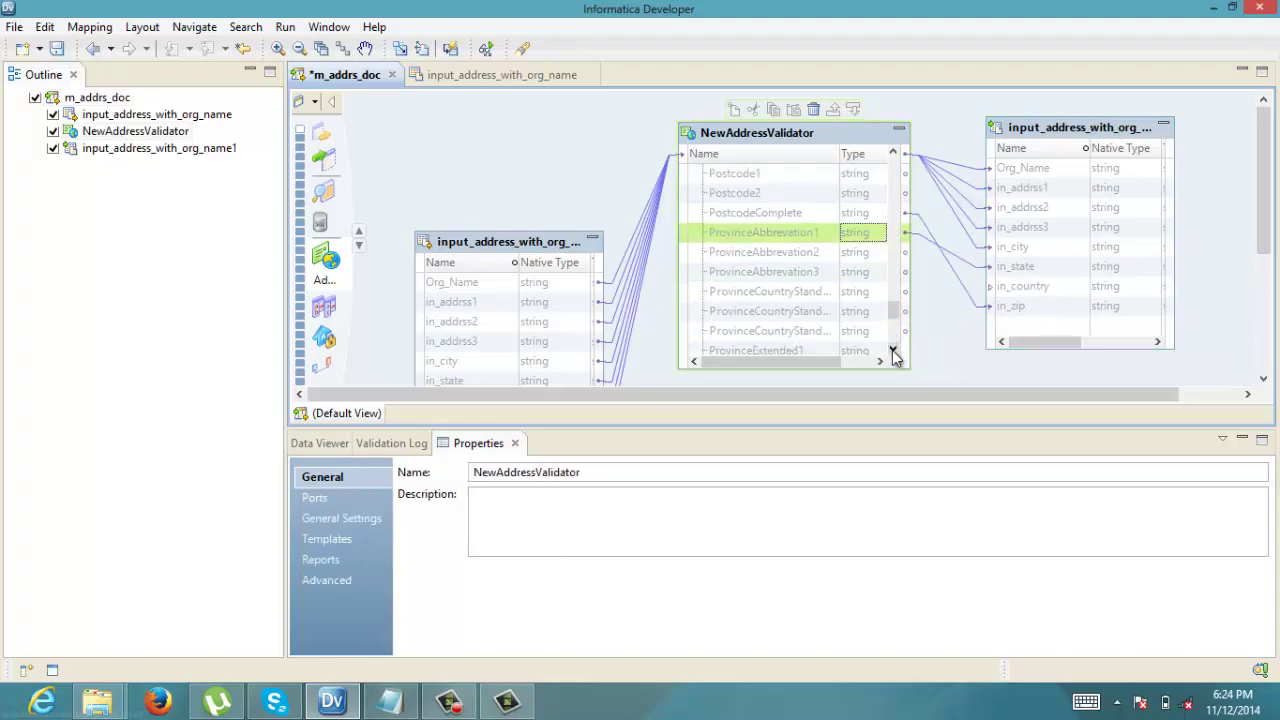
pyautogui.click(894, 352)
pyautogui.click(894, 352)
pyautogui.click(894, 352)
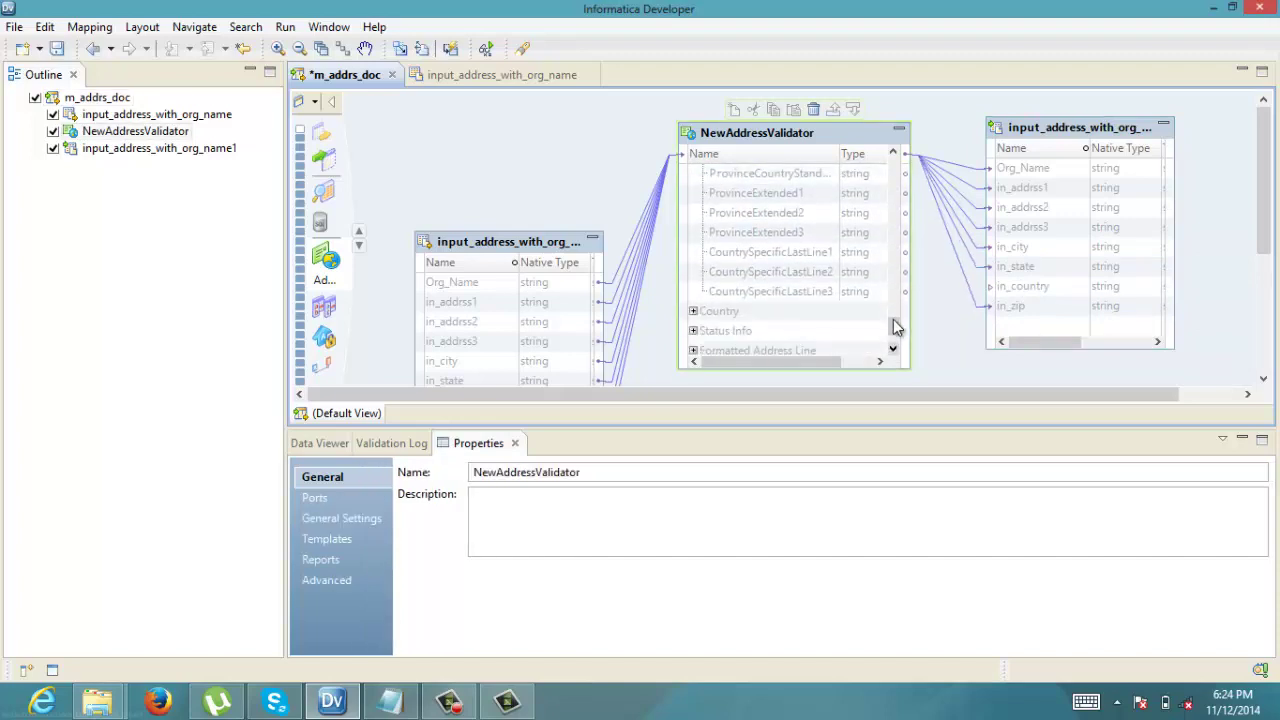
pyautogui.moveTo(895, 325)
pyautogui.mouseDown()
pyautogui.moveTo(896, 313)
pyautogui.moveTo(892, 331)
pyautogui.mouseUp()
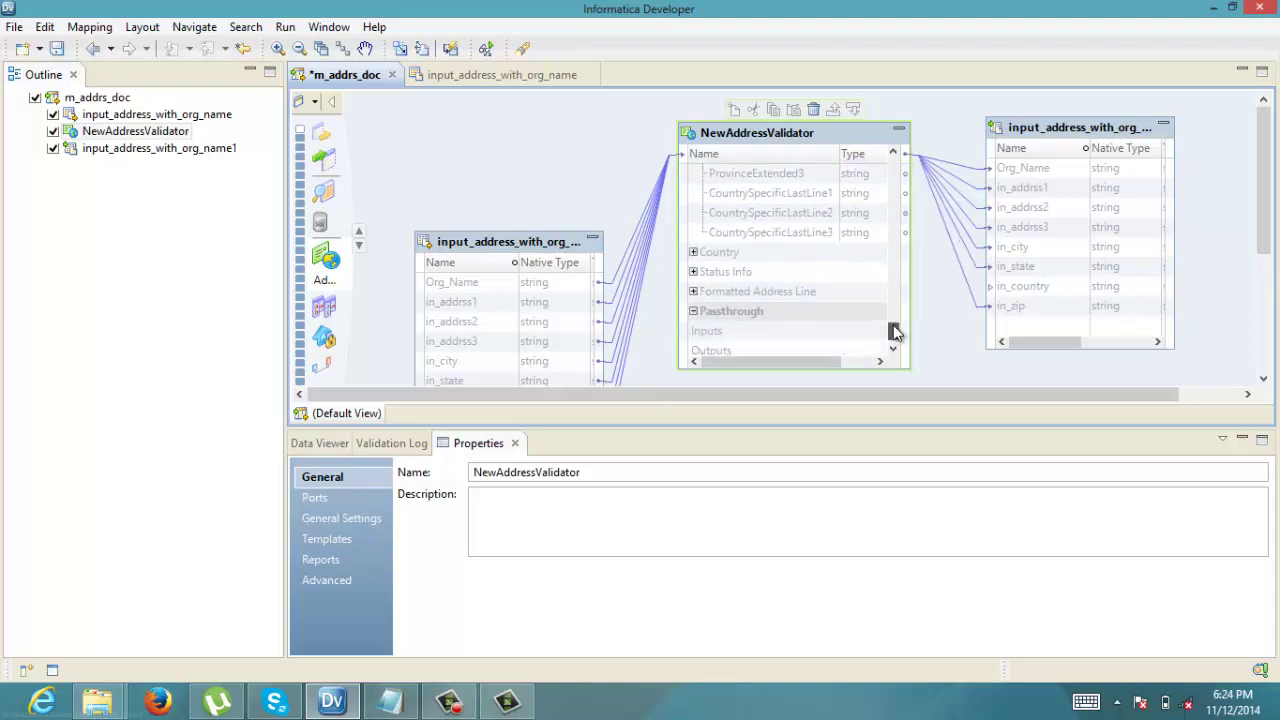
pyautogui.click(692, 253)
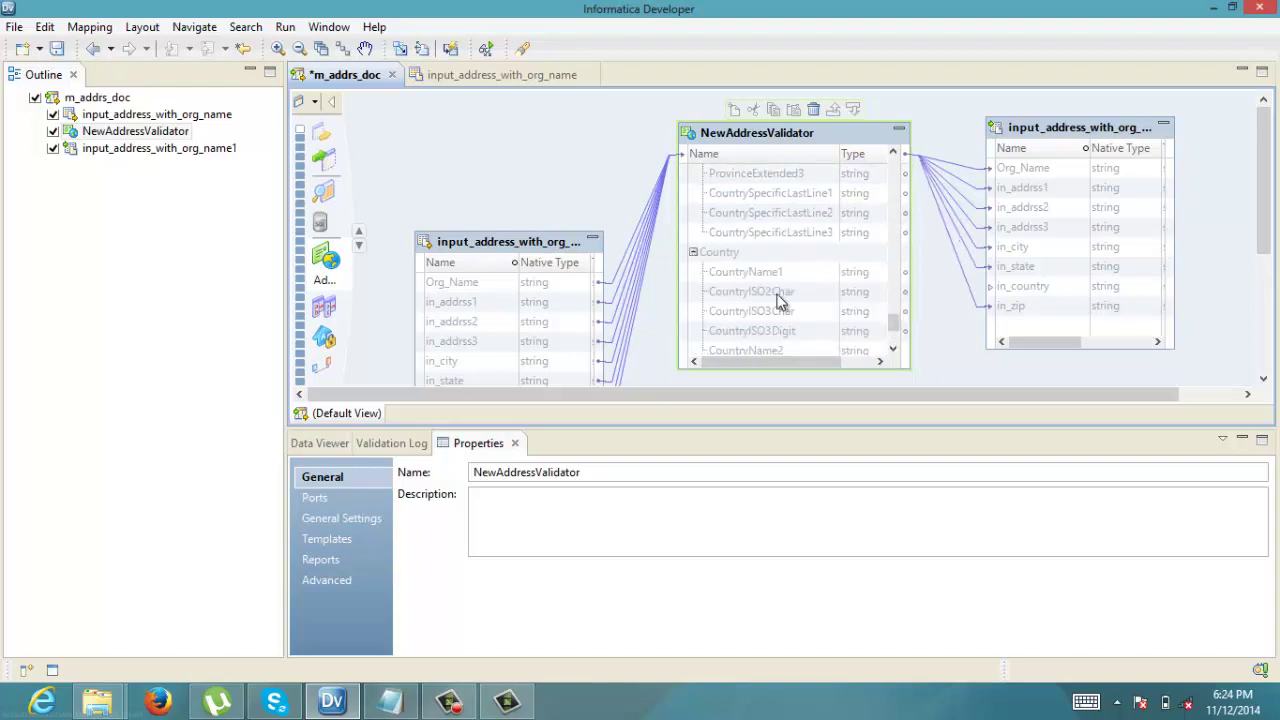
pyautogui.click(893, 352)
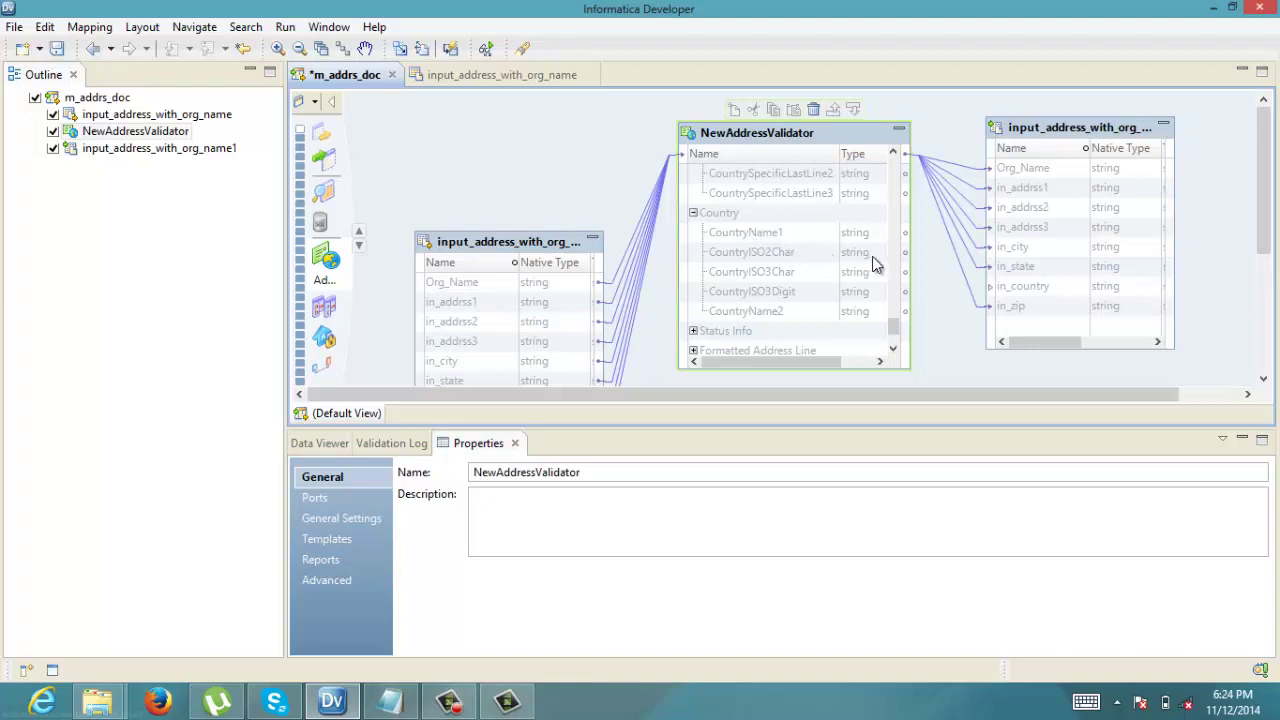
pyautogui.moveTo(887, 256); pyautogui.dragTo(1008, 290)
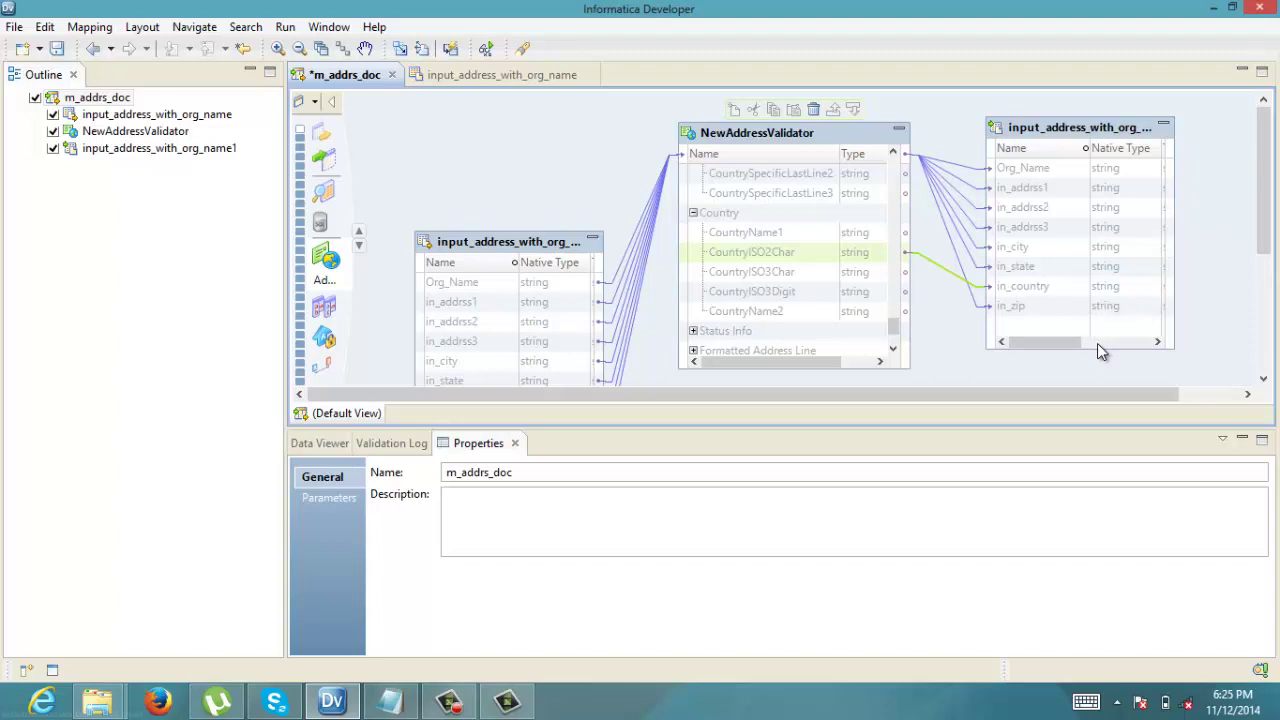
# Add a column named match_score after in_zip in the input_address_with_org_name data object.
pyautogui.click(450, 81)
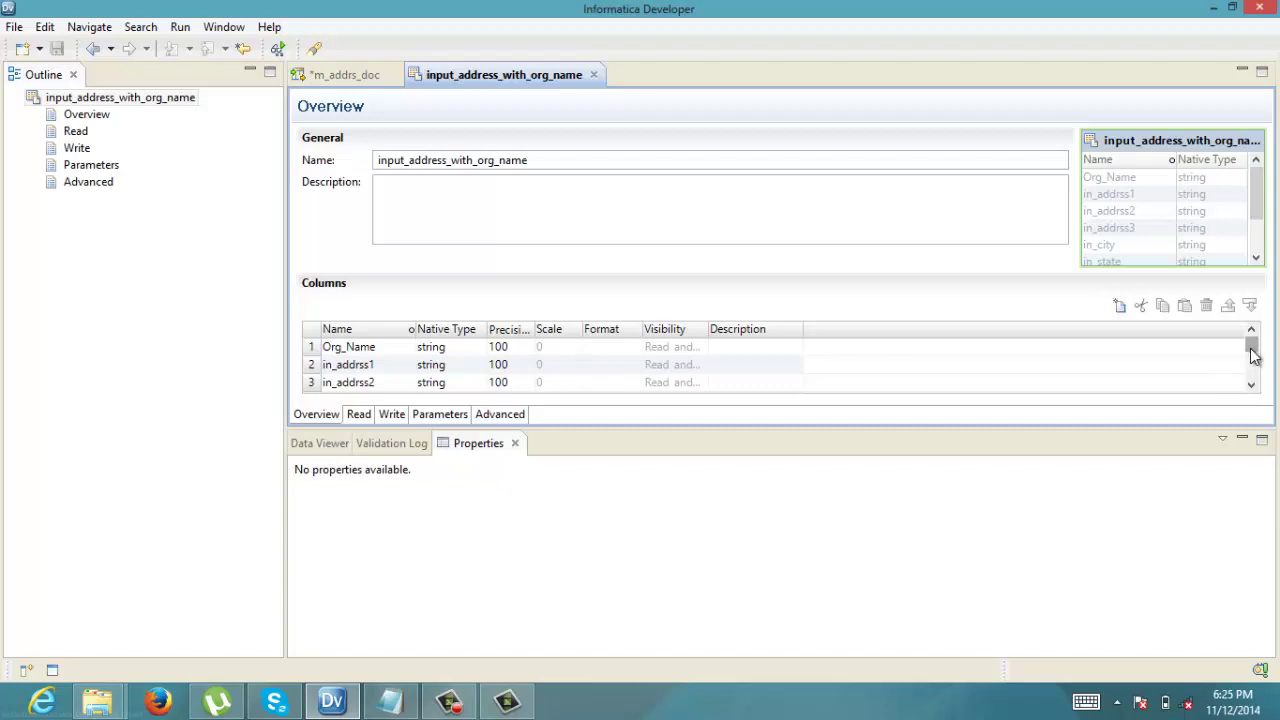
pyautogui.moveTo(1254, 357); pyautogui.dragTo(1251, 394)
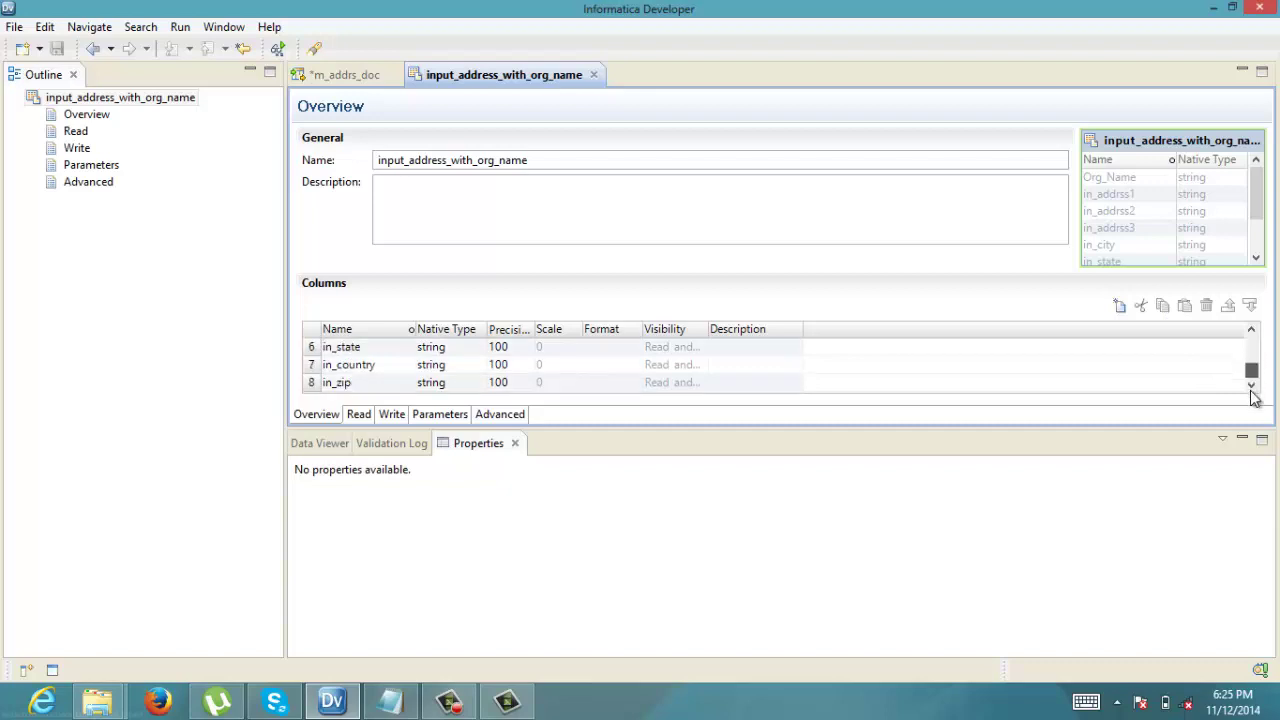
pyautogui.click(420, 383)
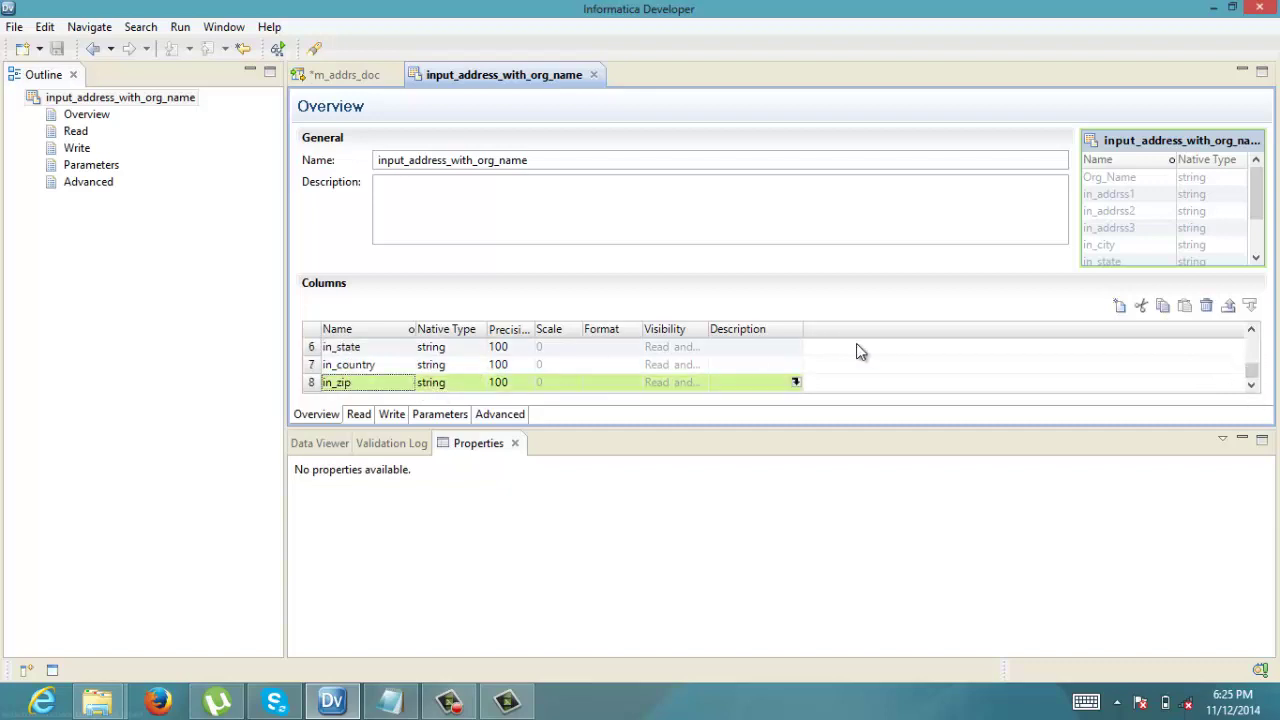
pyautogui.click(1117, 308)
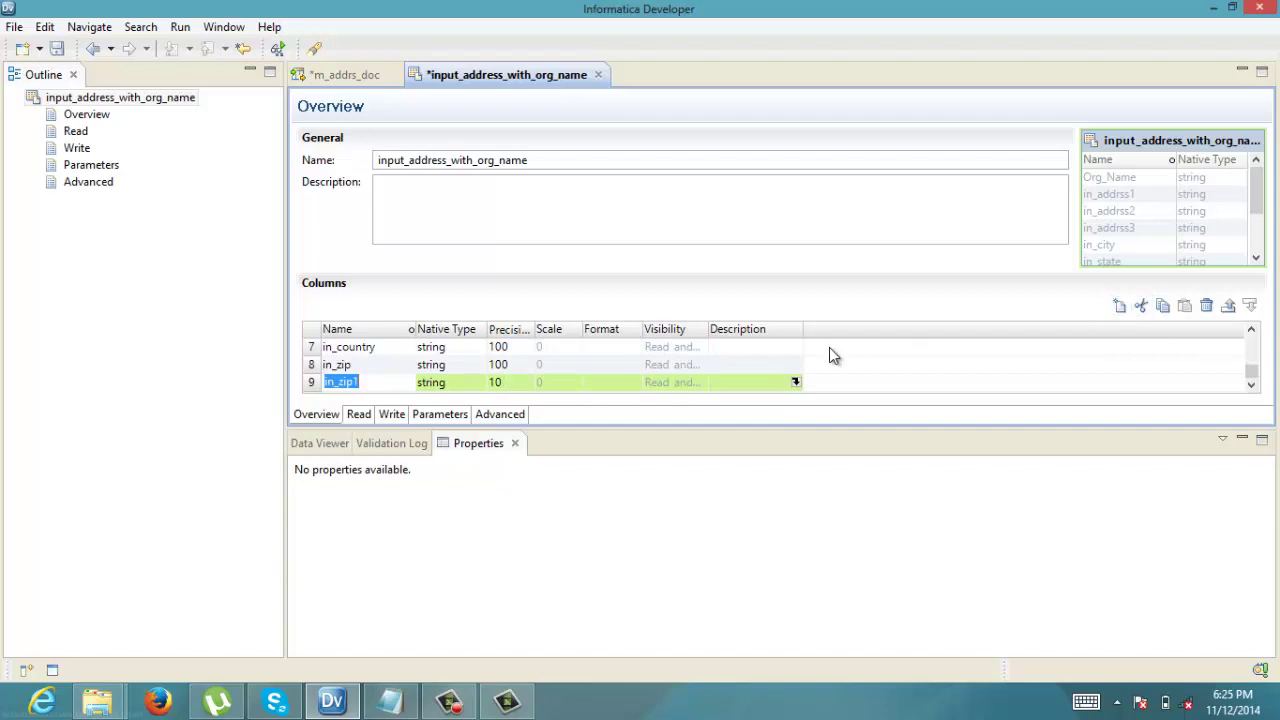
pyautogui.write('match_score')
# Add a column named indicator after match_score and save the data object.
pyautogui.click(1119, 305)
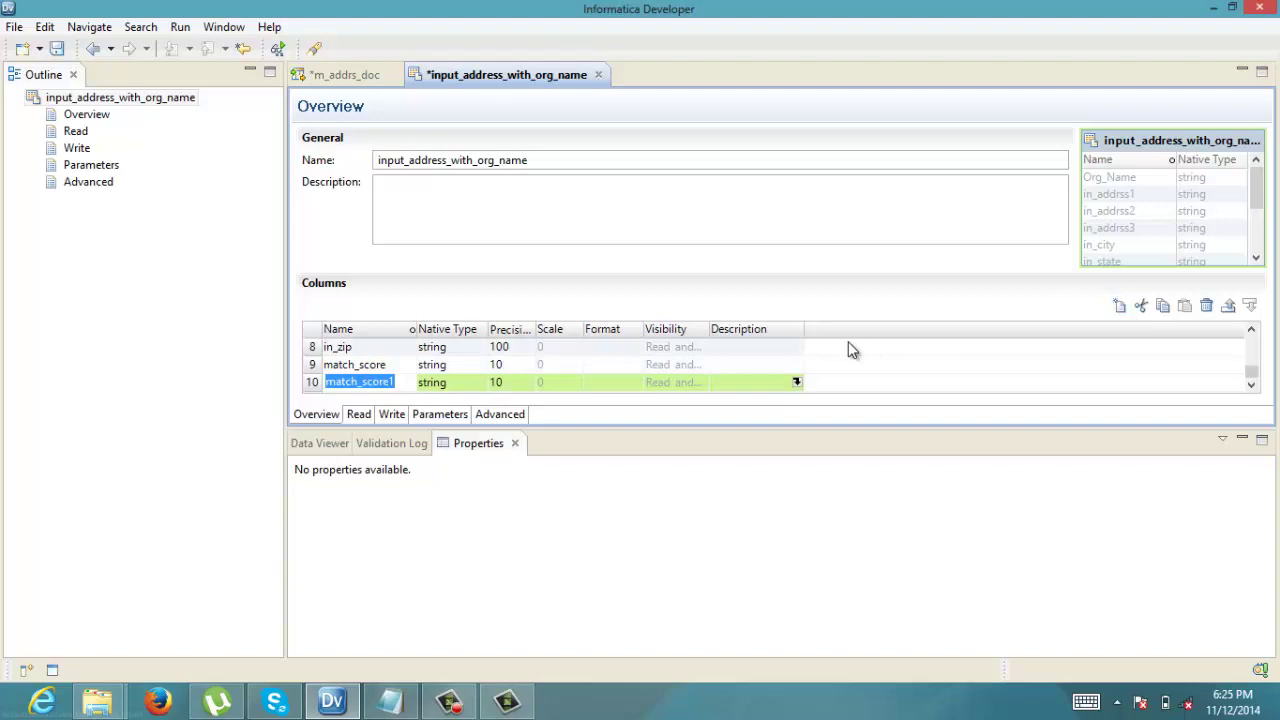
pyautogui.write('valid')
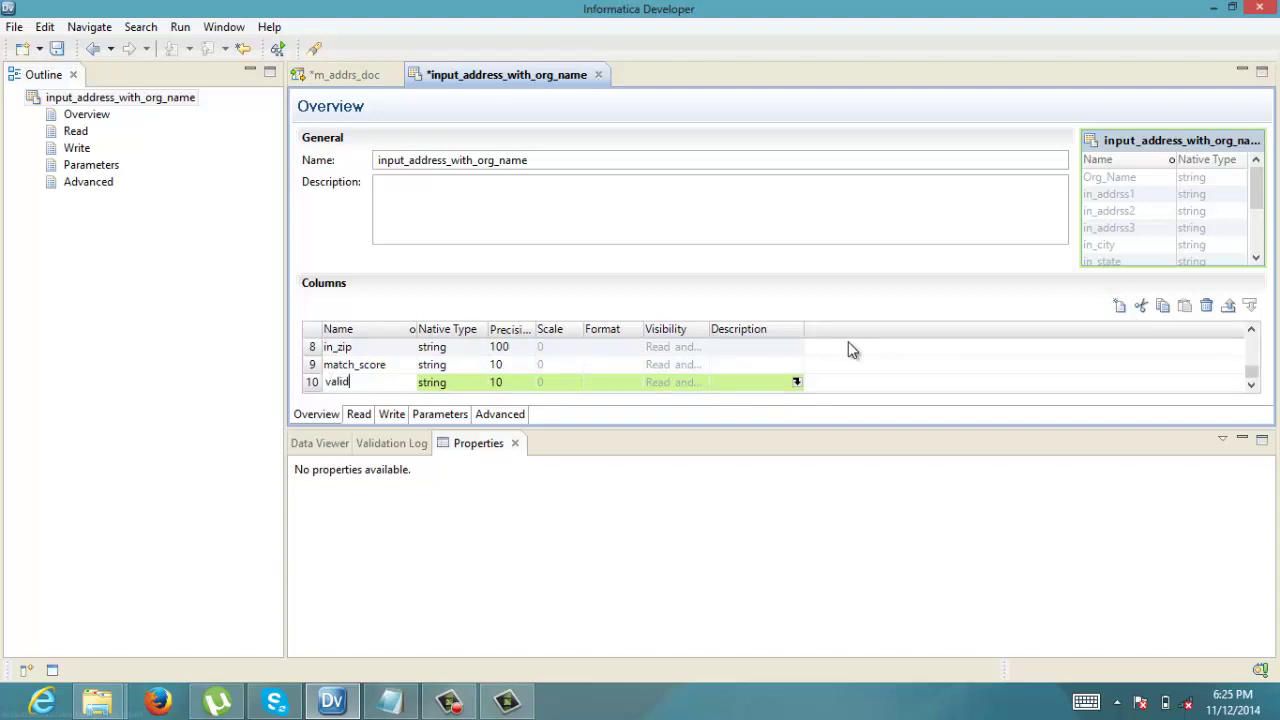
pyautogui.press('BackSpace')
pyautogui.press('BackSpace')
pyautogui.press('BackSpace')
pyautogui.press('BackSpace')
pyautogui.press('BackSpace')
pyautogui.write('indicator')
pyautogui.press('Return')
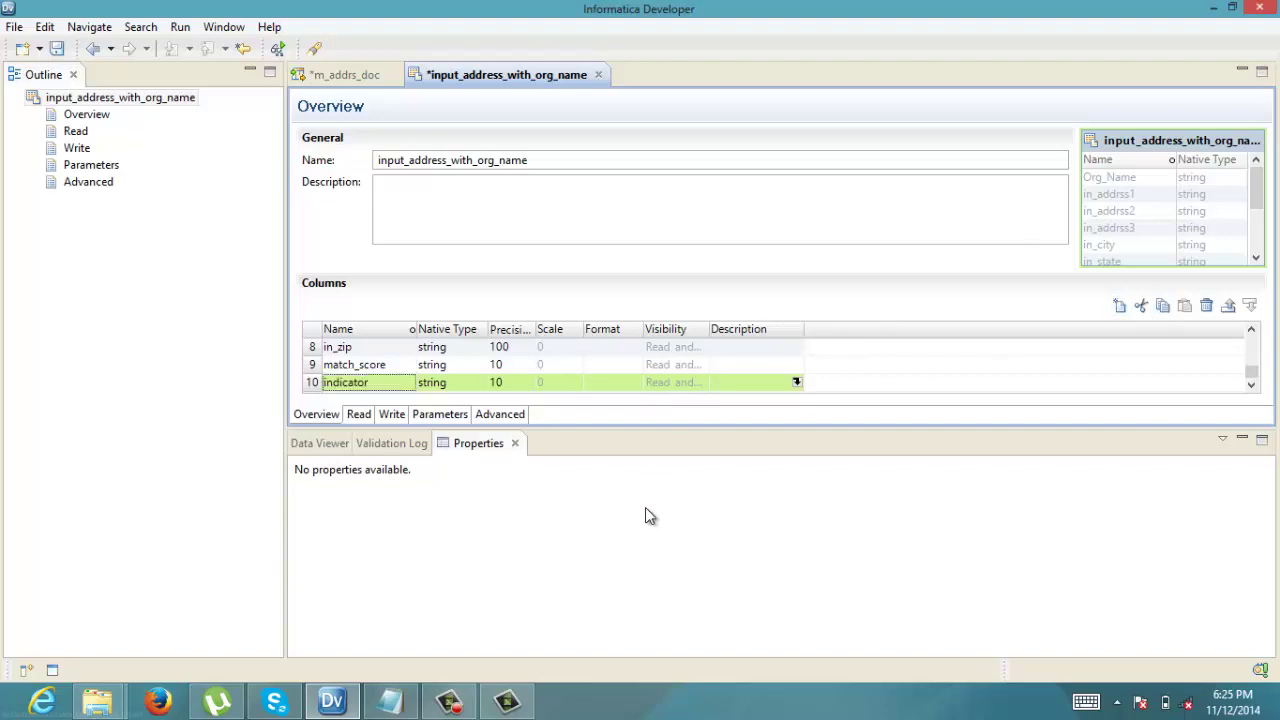
pyautogui.hotkey('ctrl', 's')
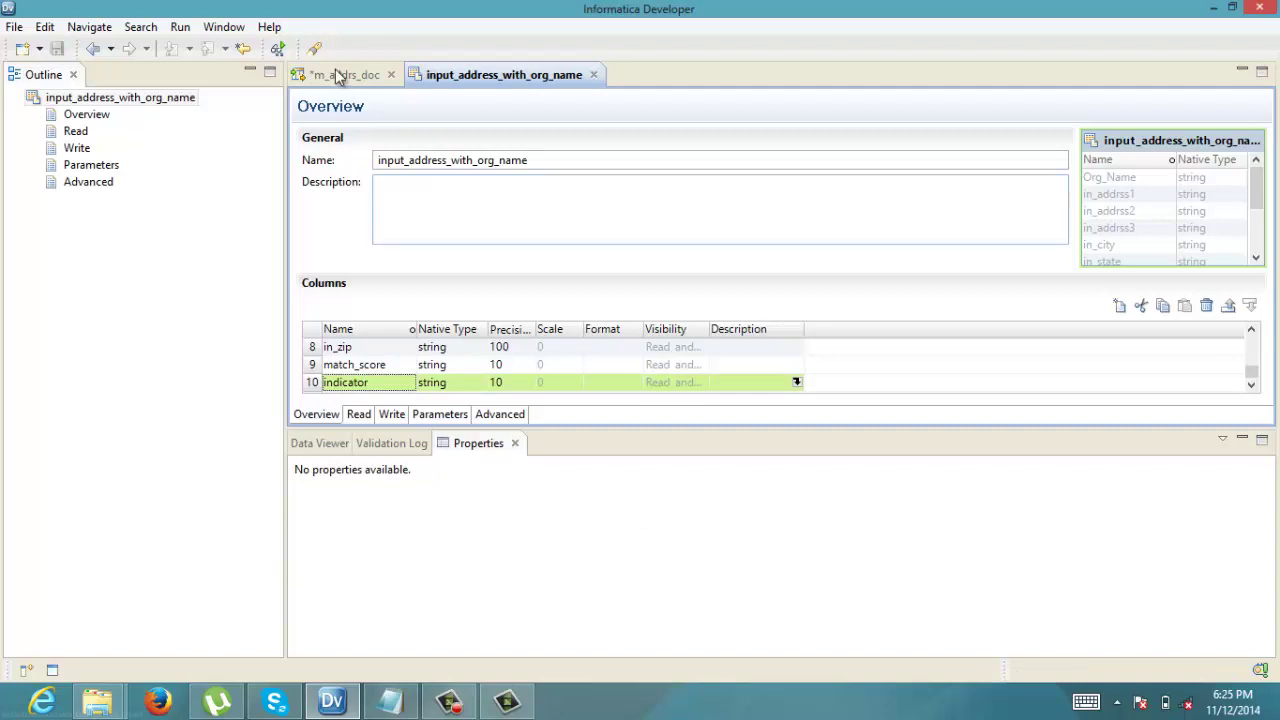
# In the m_addrs_doc mapping, link the validator's Status Info outputs MatchCode to match_score and MailabilityScore to indicator on the target.
pyautogui.click(340, 76)
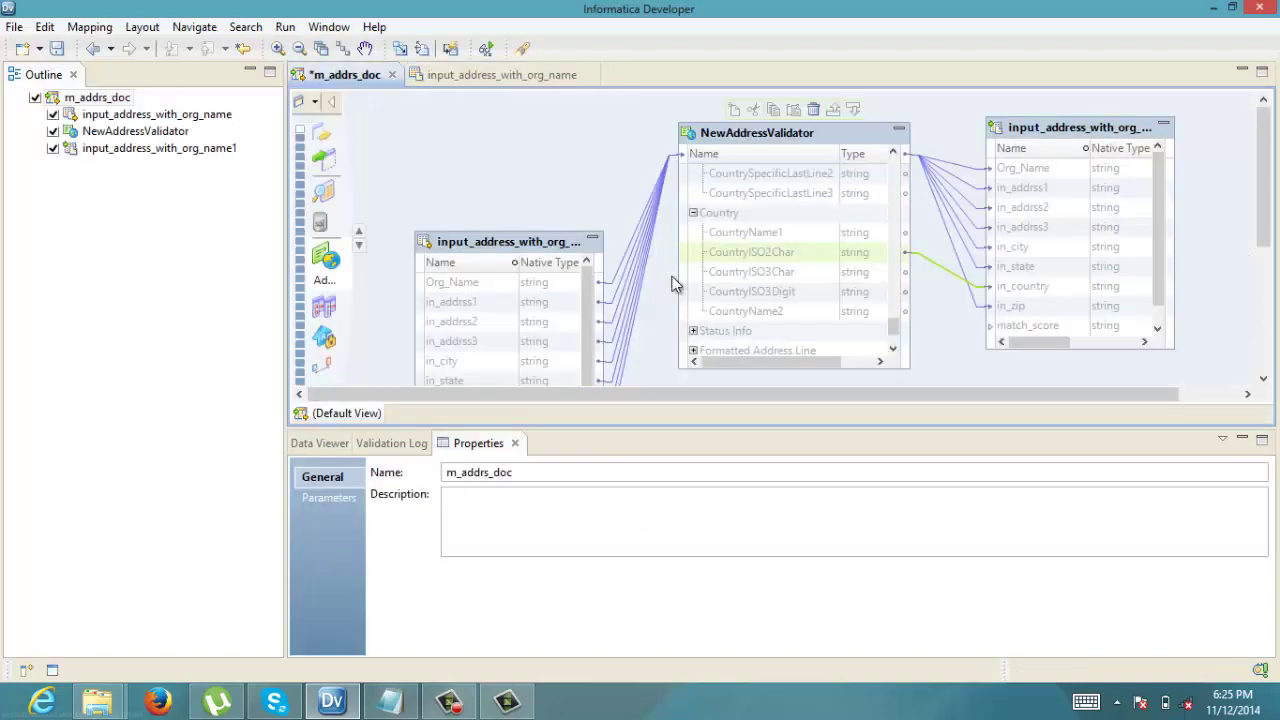
pyautogui.click(1157, 332)
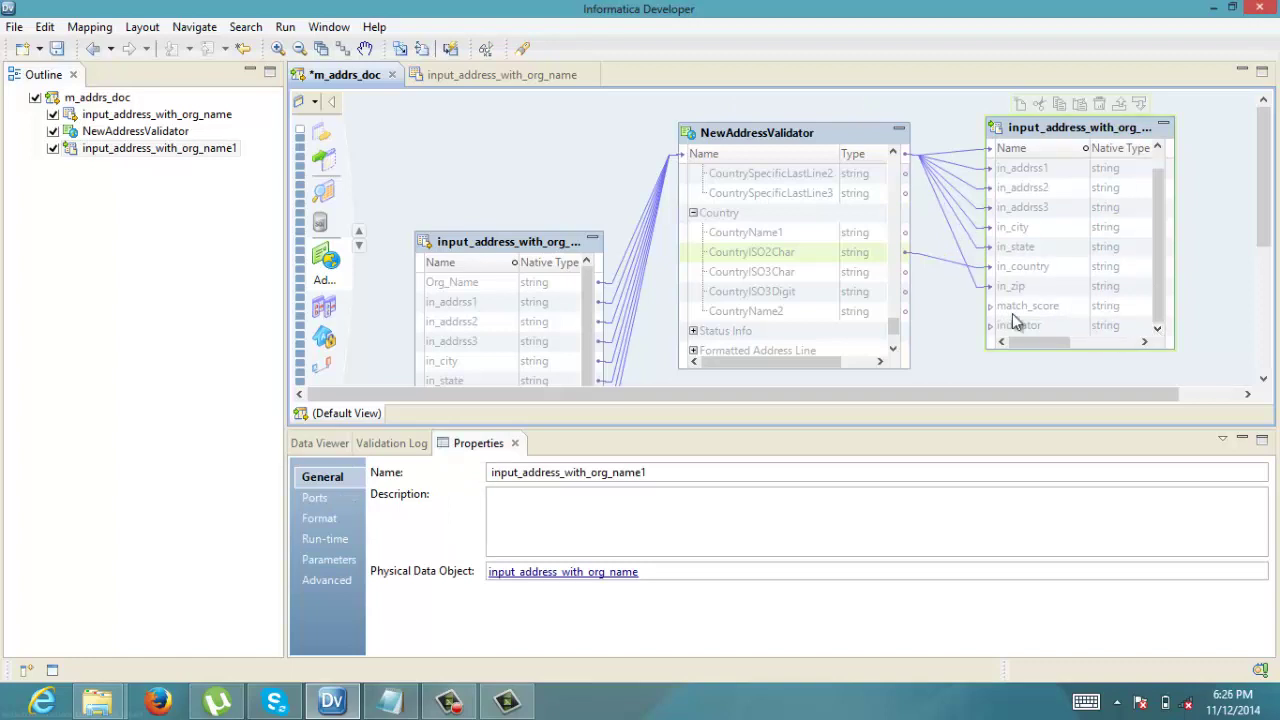
pyautogui.click(894, 352)
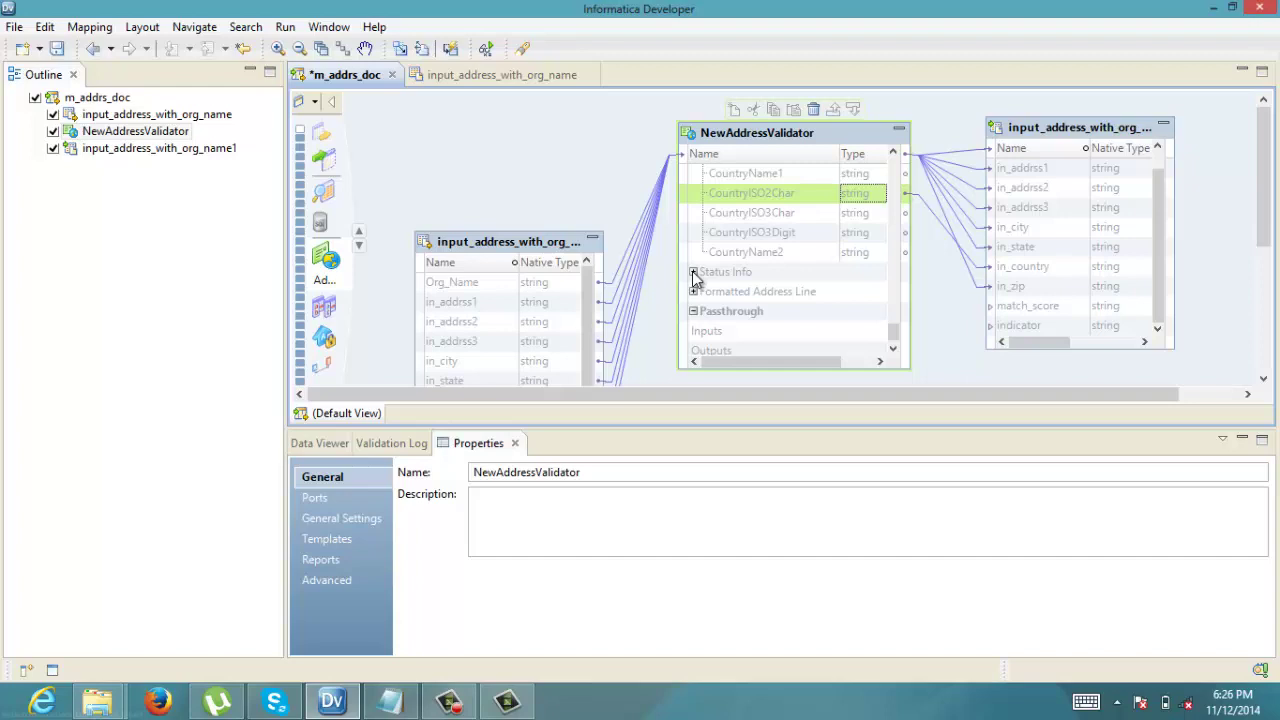
pyautogui.click(894, 350)
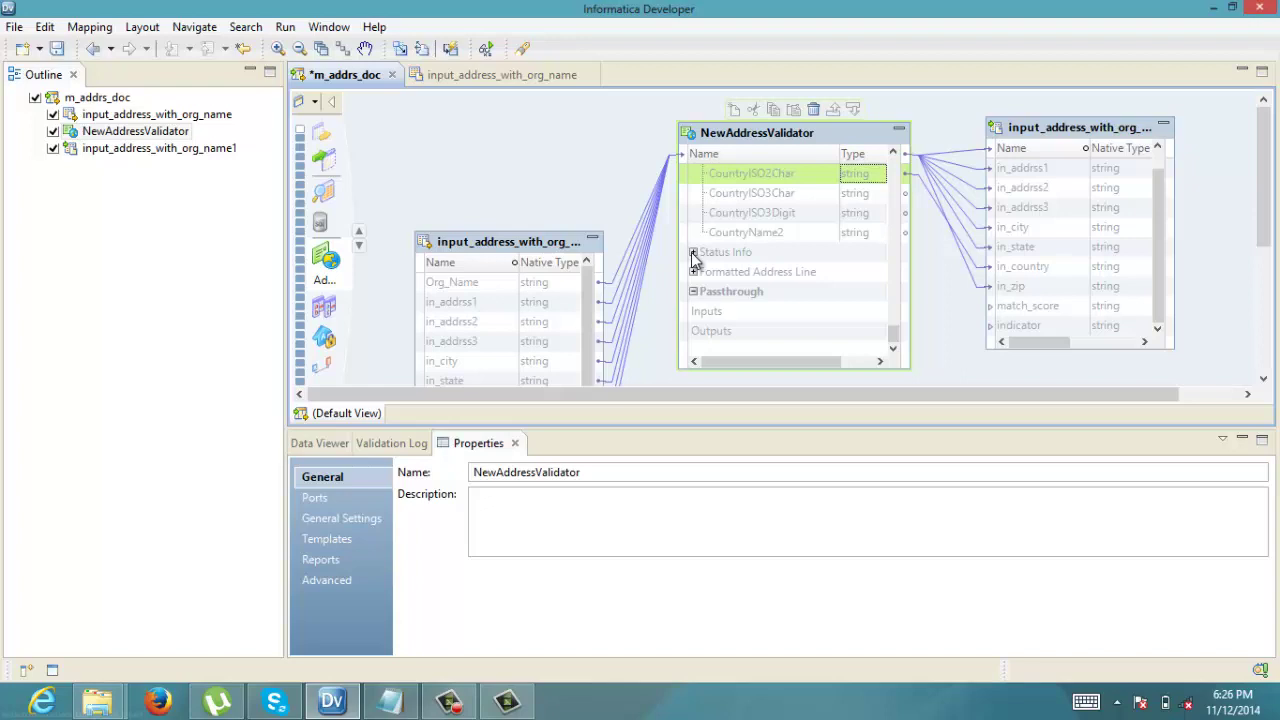
pyautogui.click(694, 254)
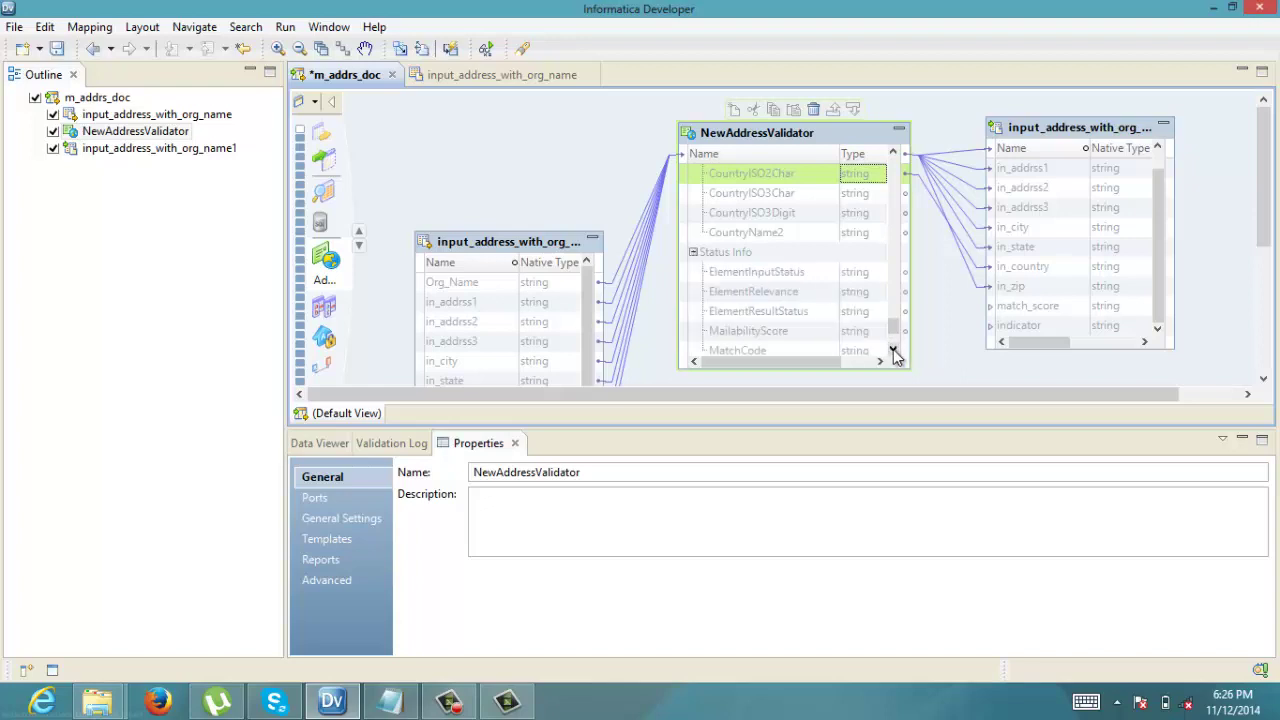
pyautogui.scroll(-2, 894, 355)
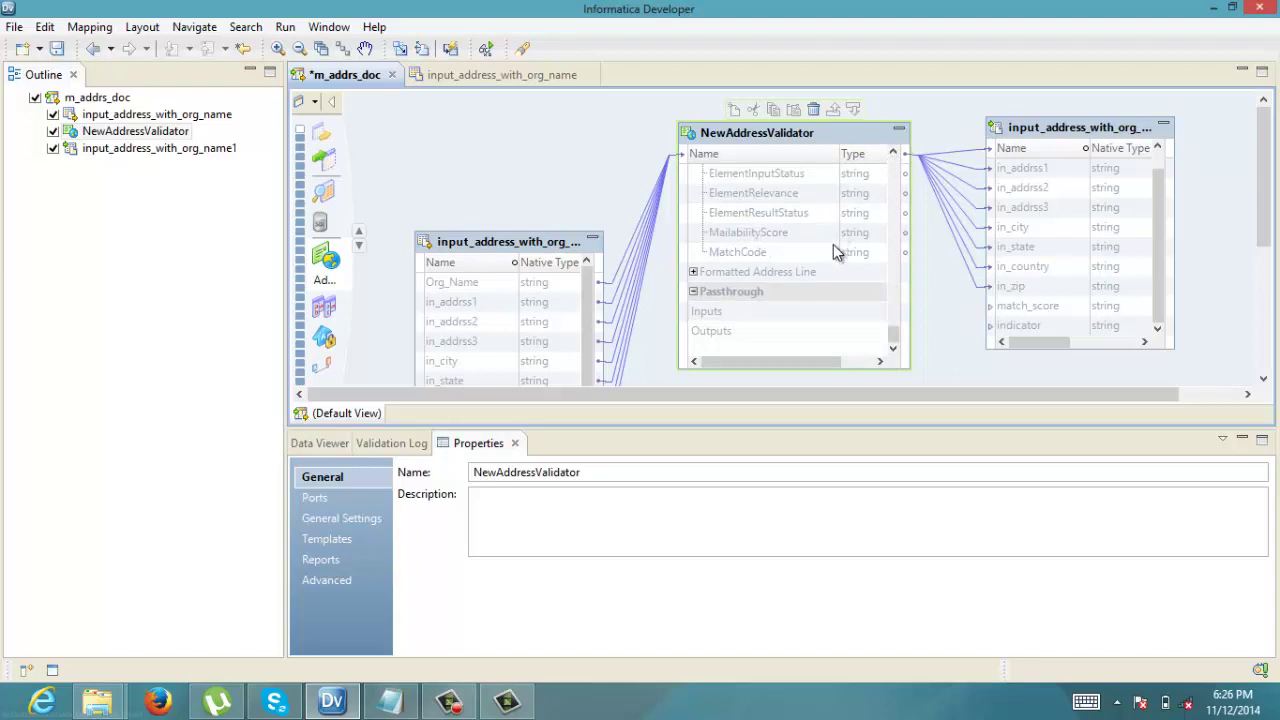
pyautogui.moveTo(873, 255); pyautogui.dragTo(1008, 314)
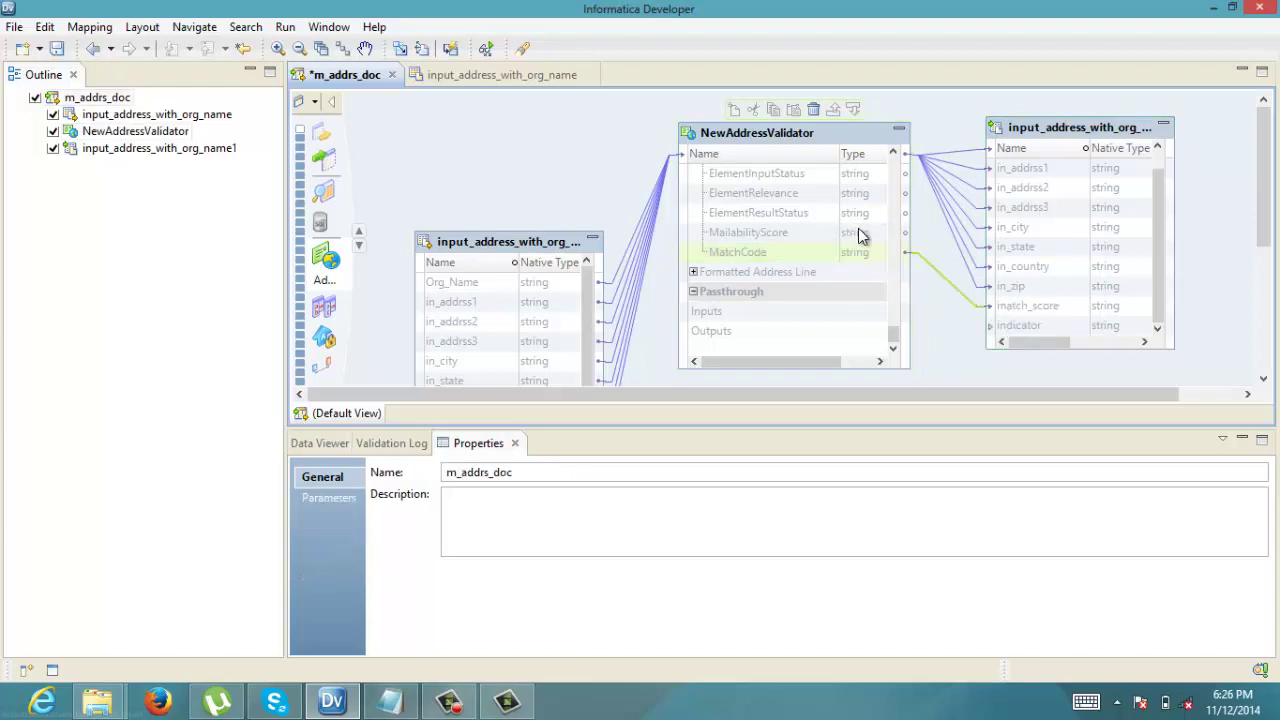
pyautogui.moveTo(875, 232); pyautogui.dragTo(1011, 322)
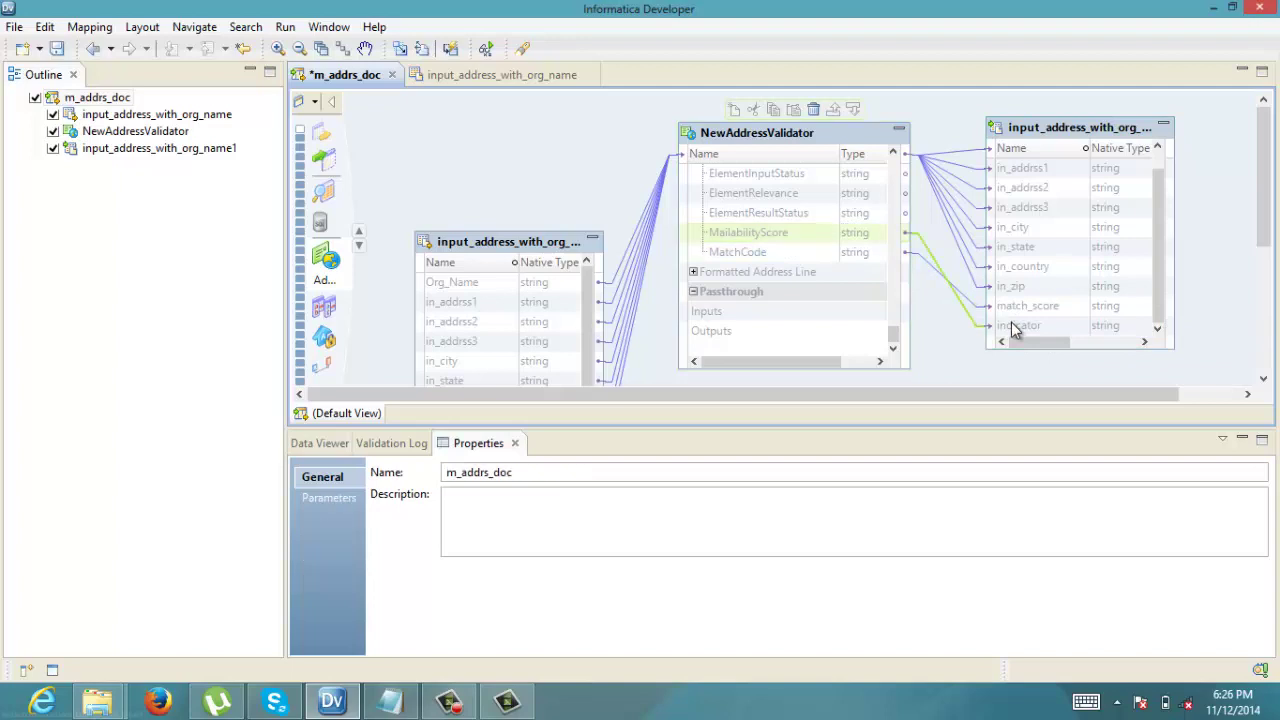
pyautogui.click(933, 360)
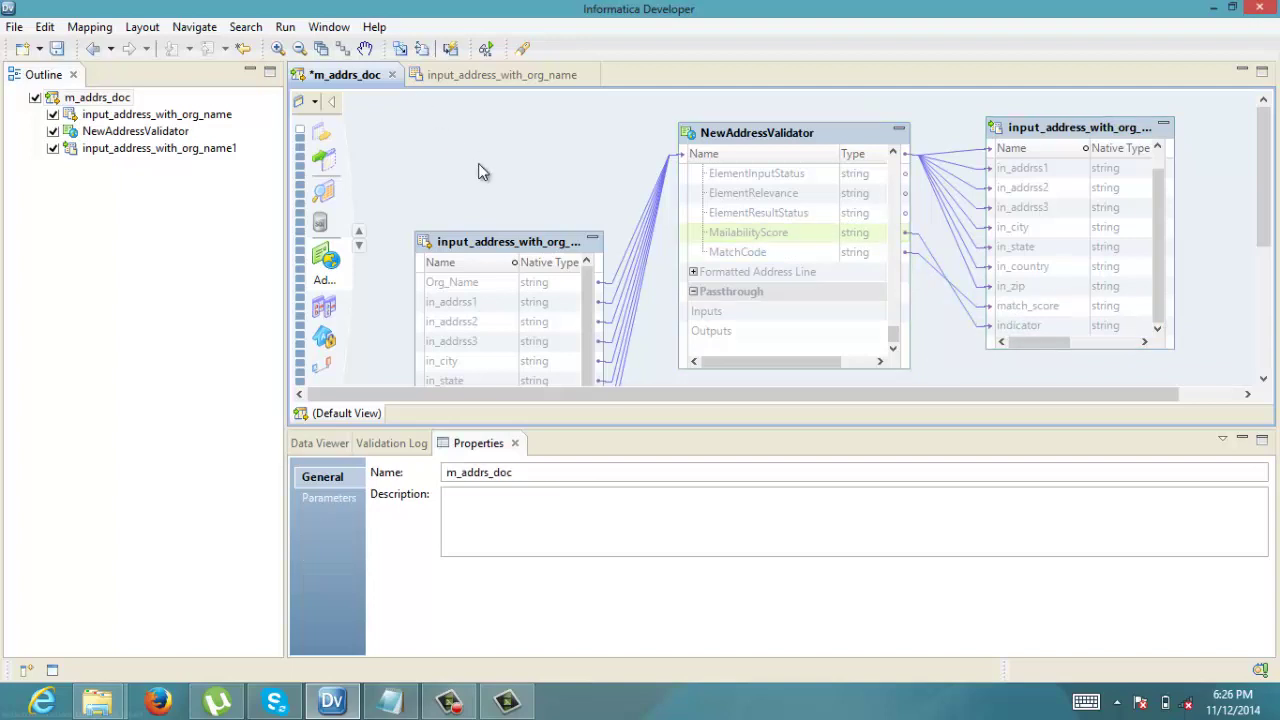
# In the Write run-time properties of input_address_with_org_name's Input, set the output file directory to c:\informatica\idq\output.
pyautogui.click(504, 76)
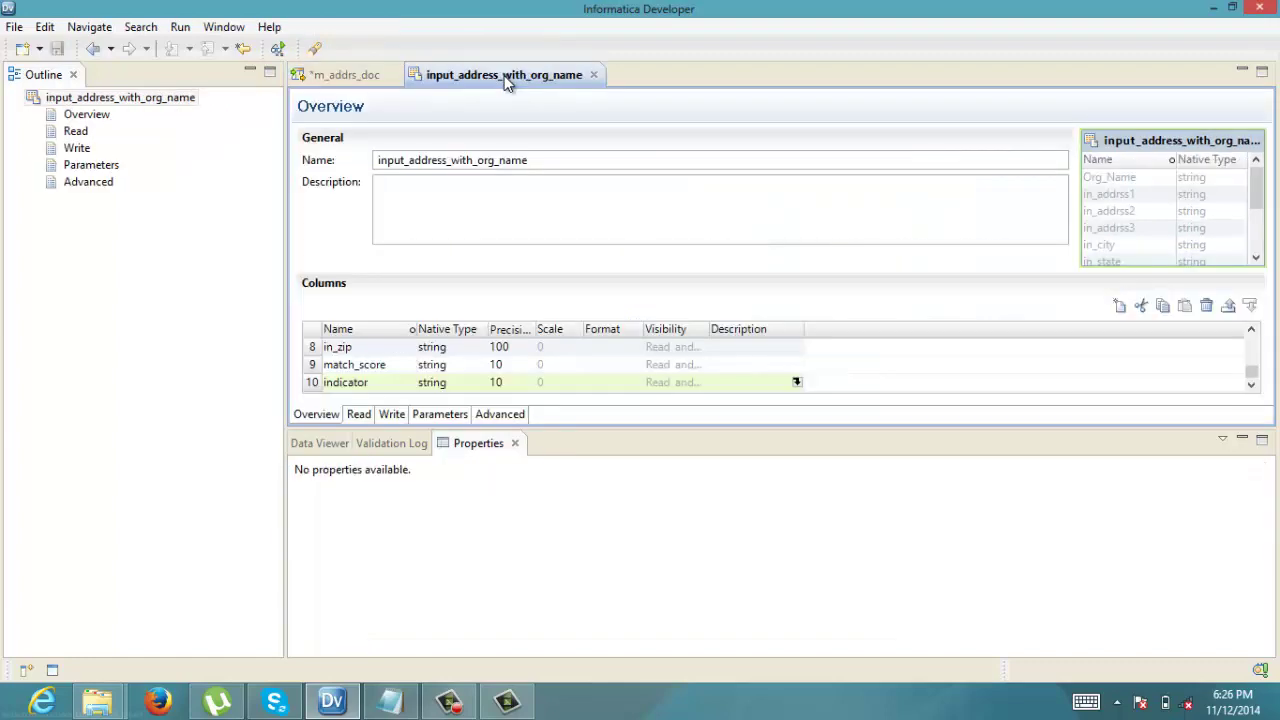
pyautogui.click(392, 414)
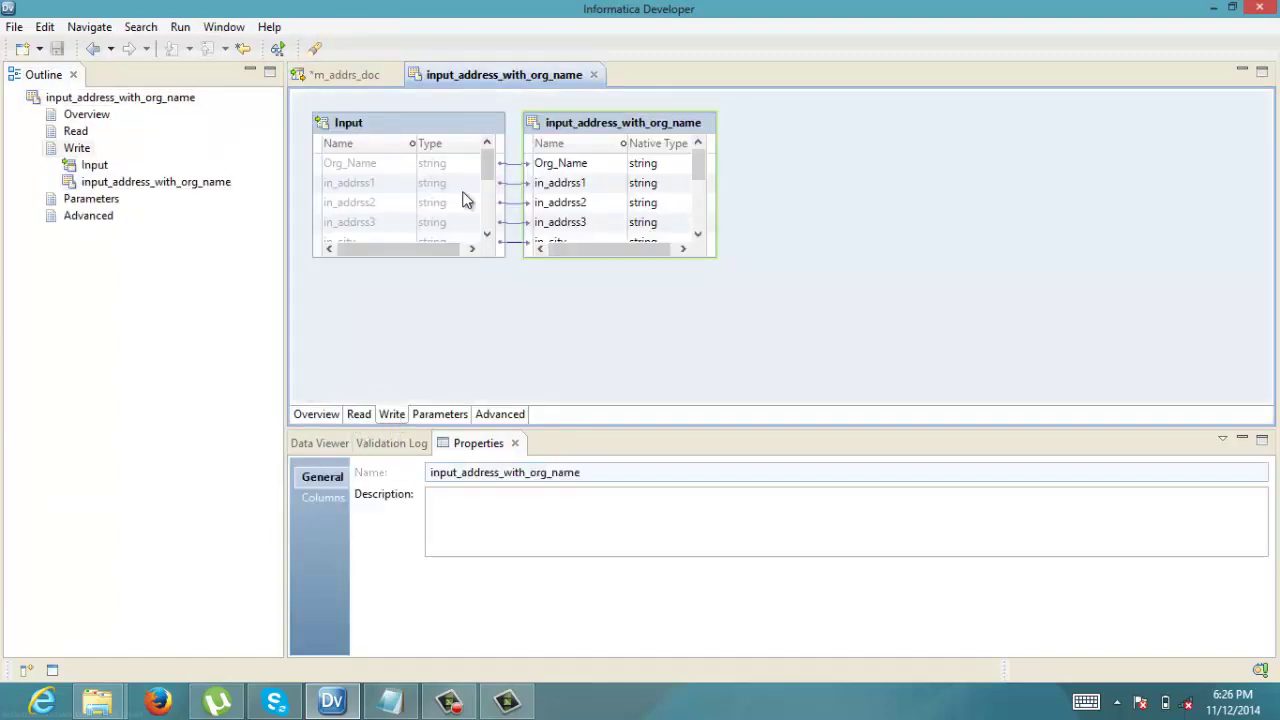
pyautogui.click(463, 135)
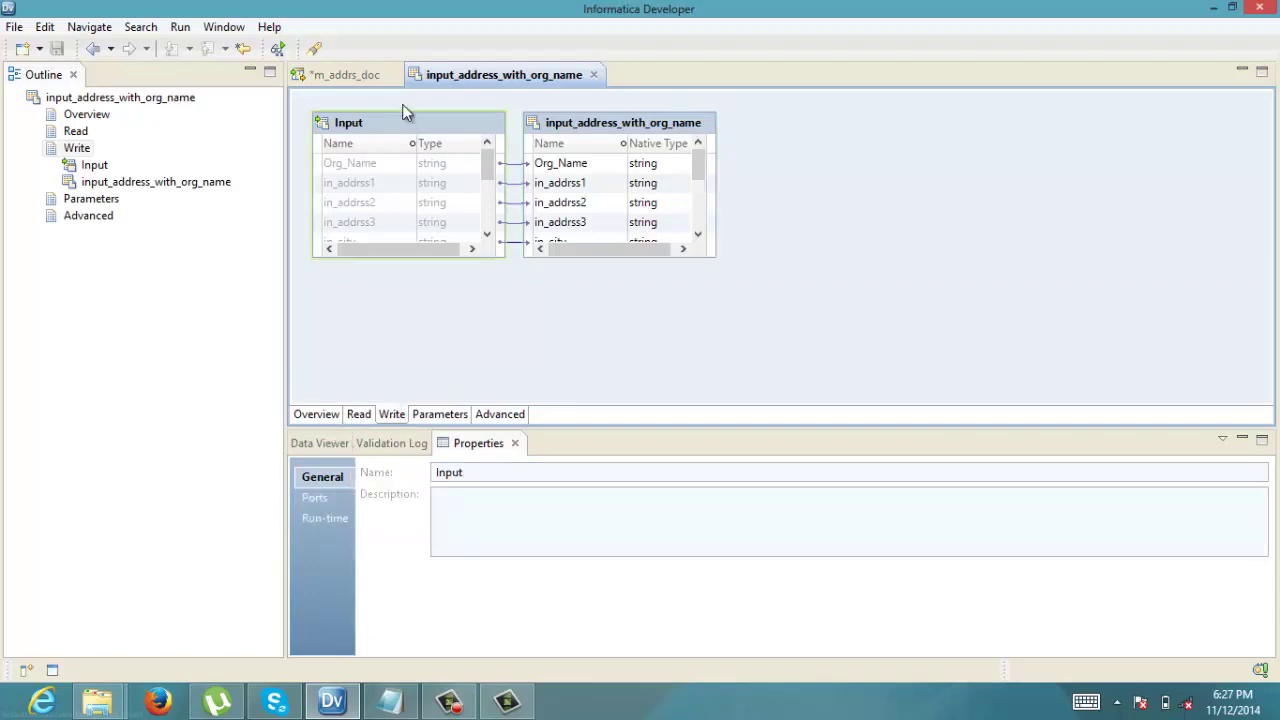
pyautogui.click(318, 515)
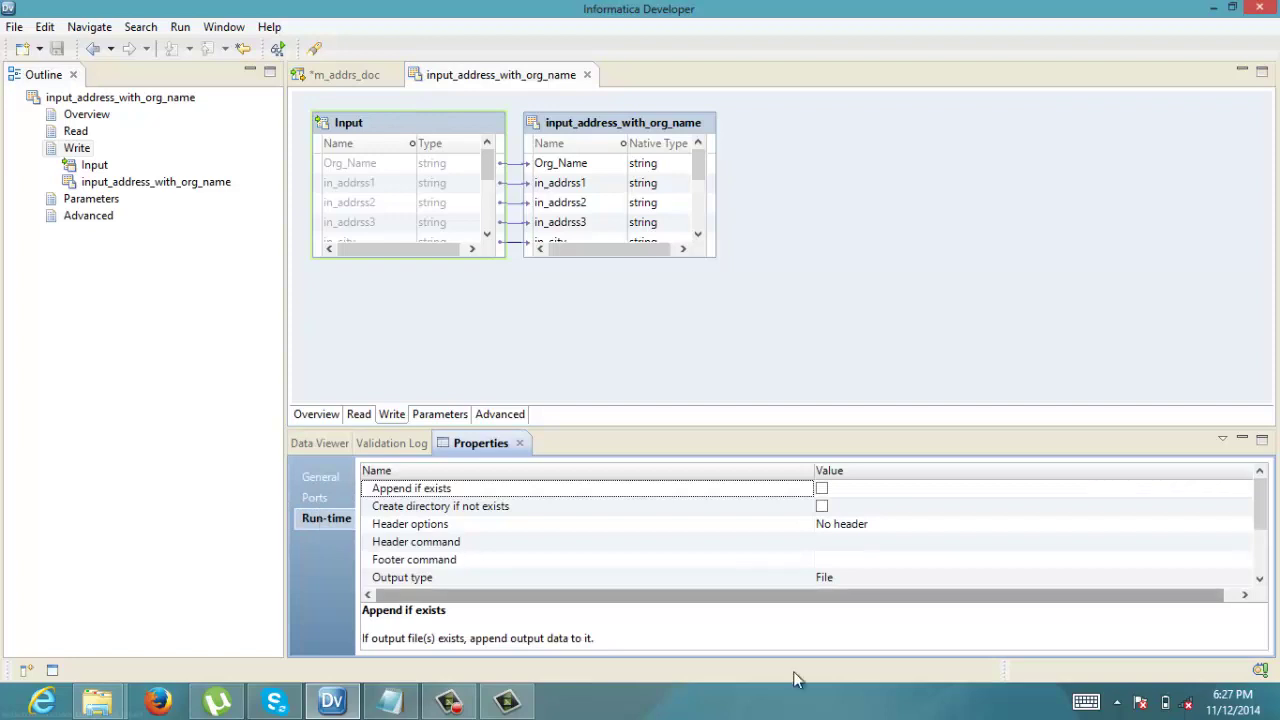
pyautogui.click(1020, 536)
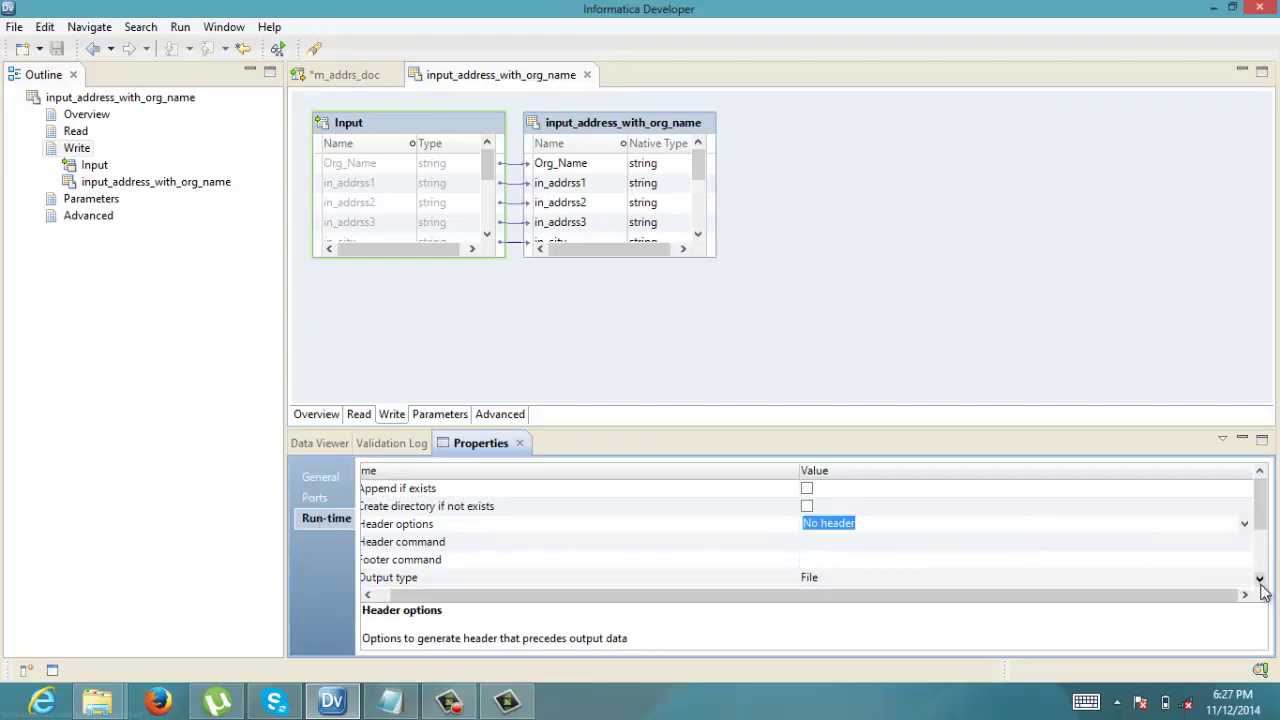
pyautogui.scroll(-2, 1262, 590)
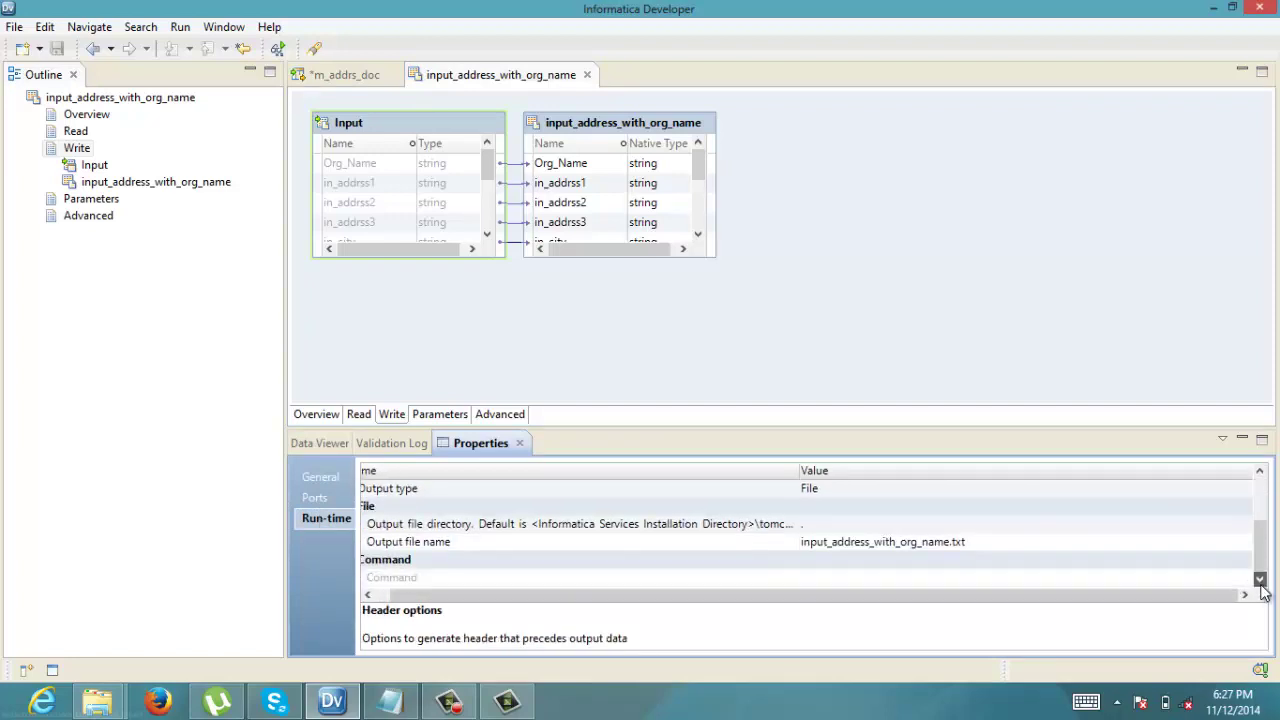
pyautogui.click(809, 526)
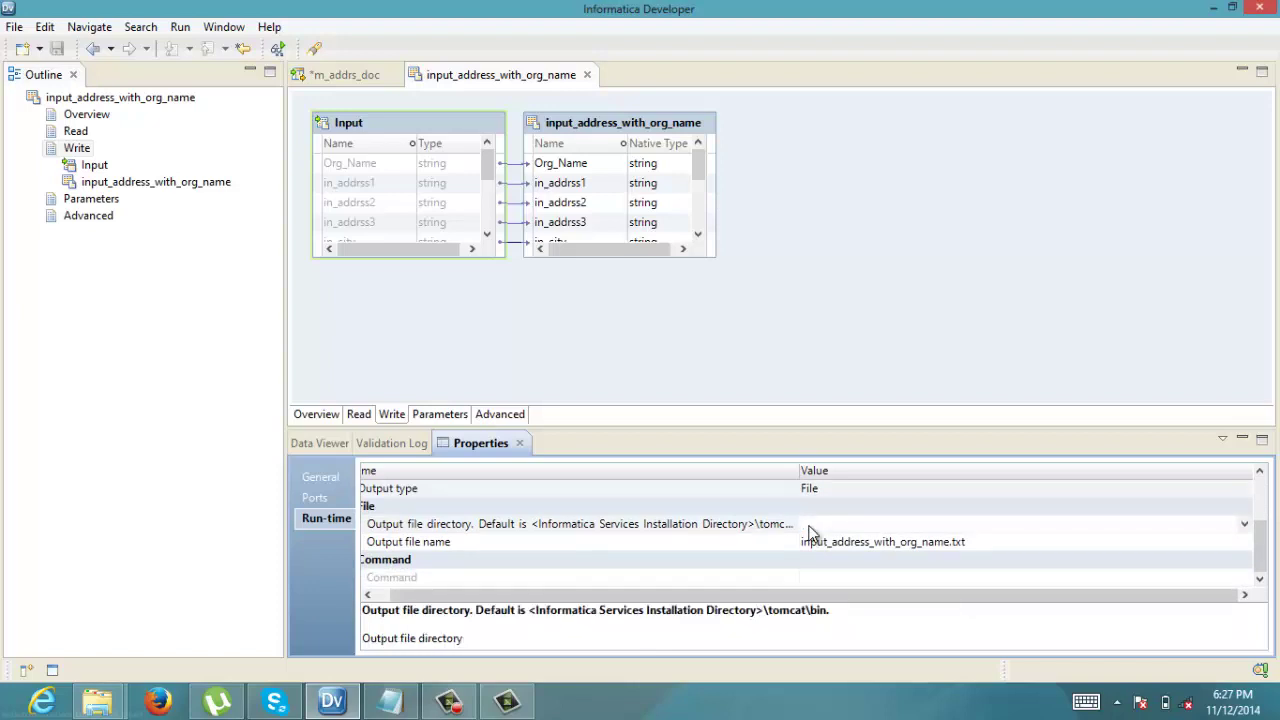
pyautogui.write('c:')
pyautogui.write('\\informatica\\idq\\outpu')
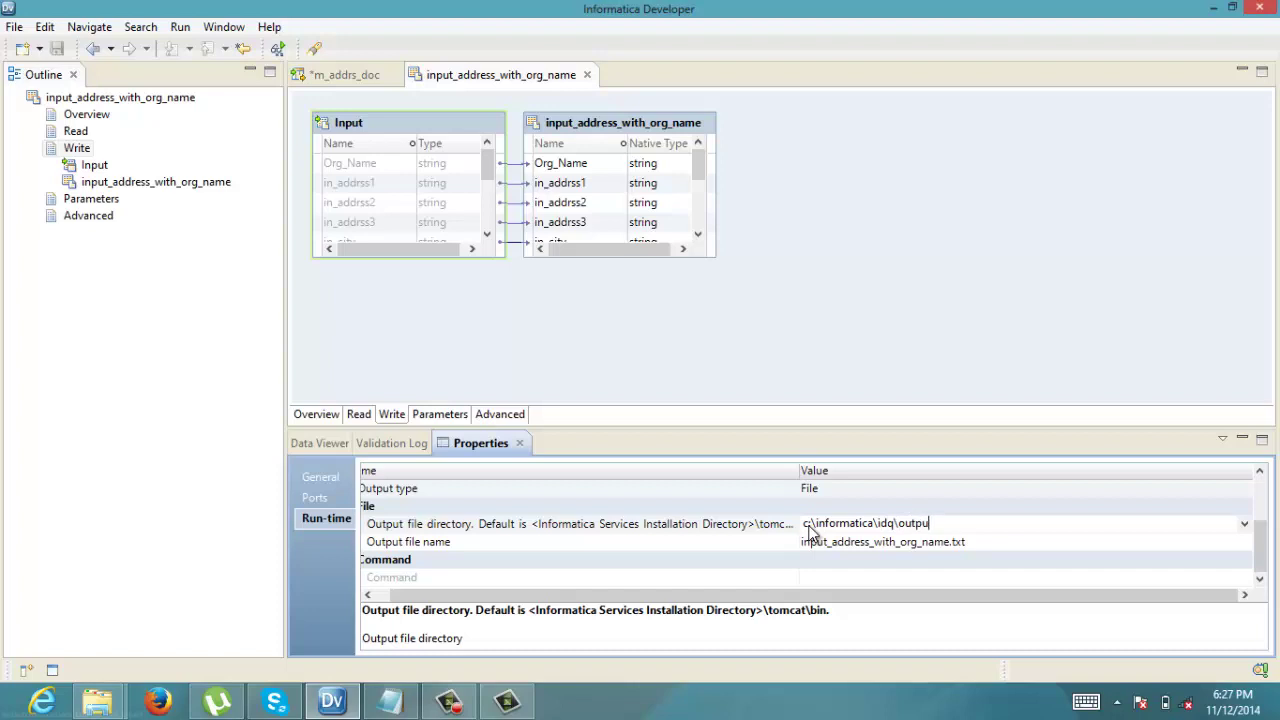
pyautogui.write('t')
# Change the output file name to output_address_with_org_name.txt, and save the data object and the m_addrs_doc mapping.
pyautogui.click(828, 543)
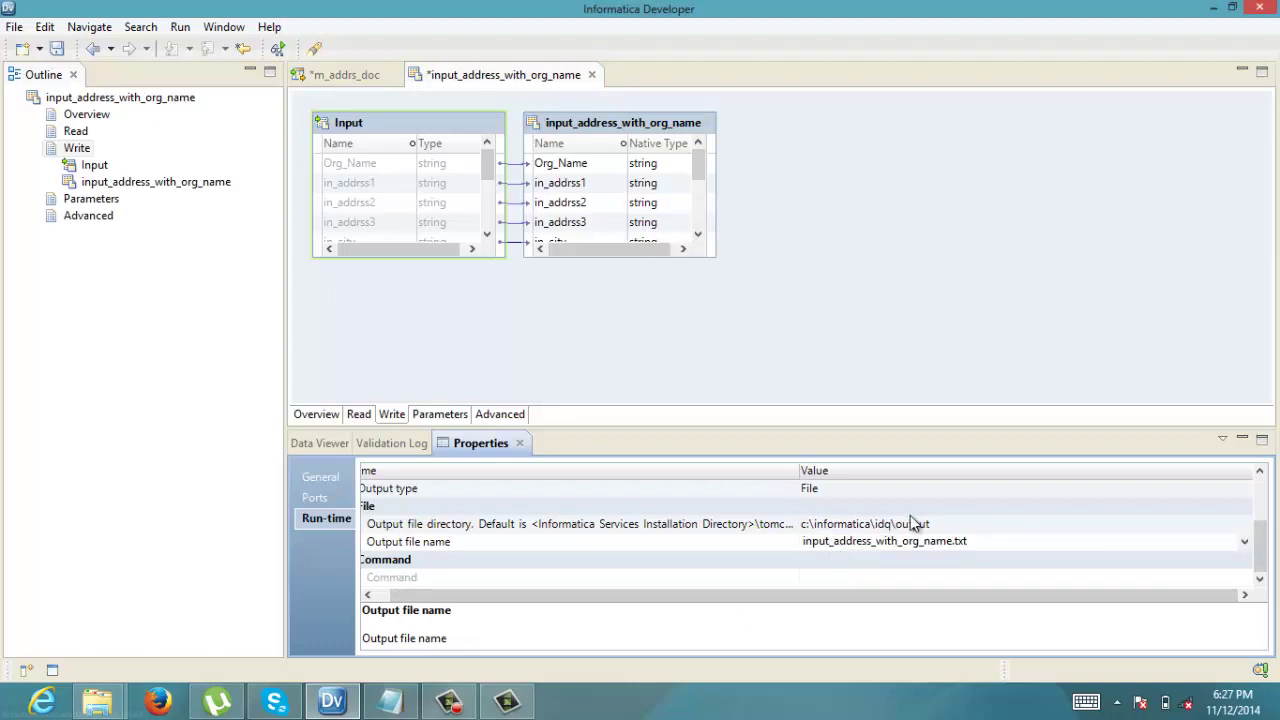
pyautogui.press('BackSpace')
pyautogui.press('BackSpace')
pyautogui.press('BackSpace')
pyautogui.press('BackSpace')
pyautogui.press('BackSpace')
pyautogui.write('out')
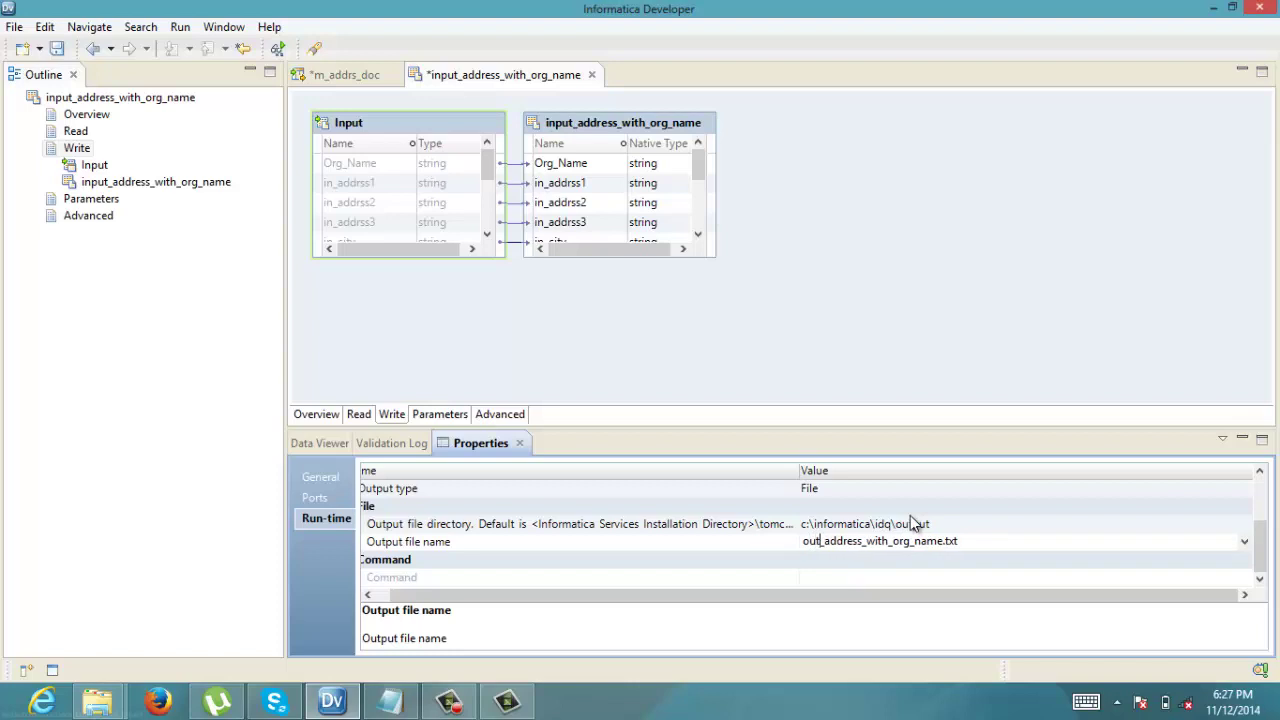
pyautogui.write('put')
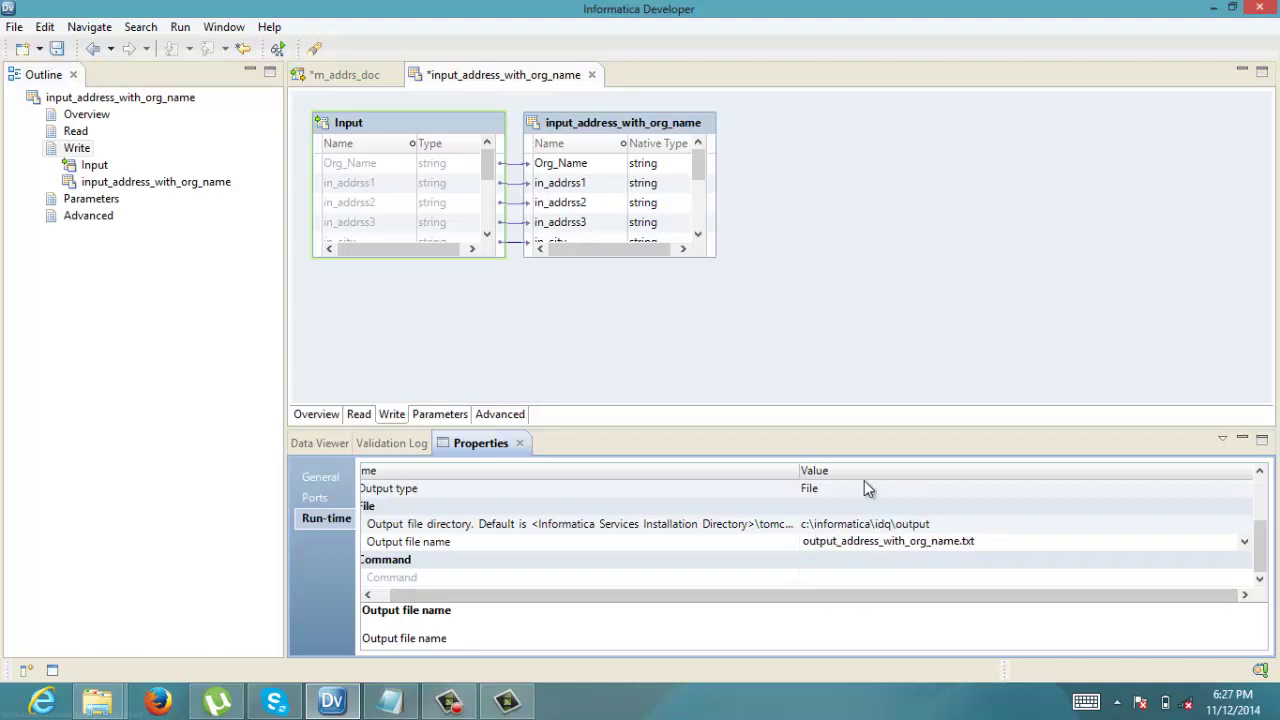
pyautogui.click(815, 361)
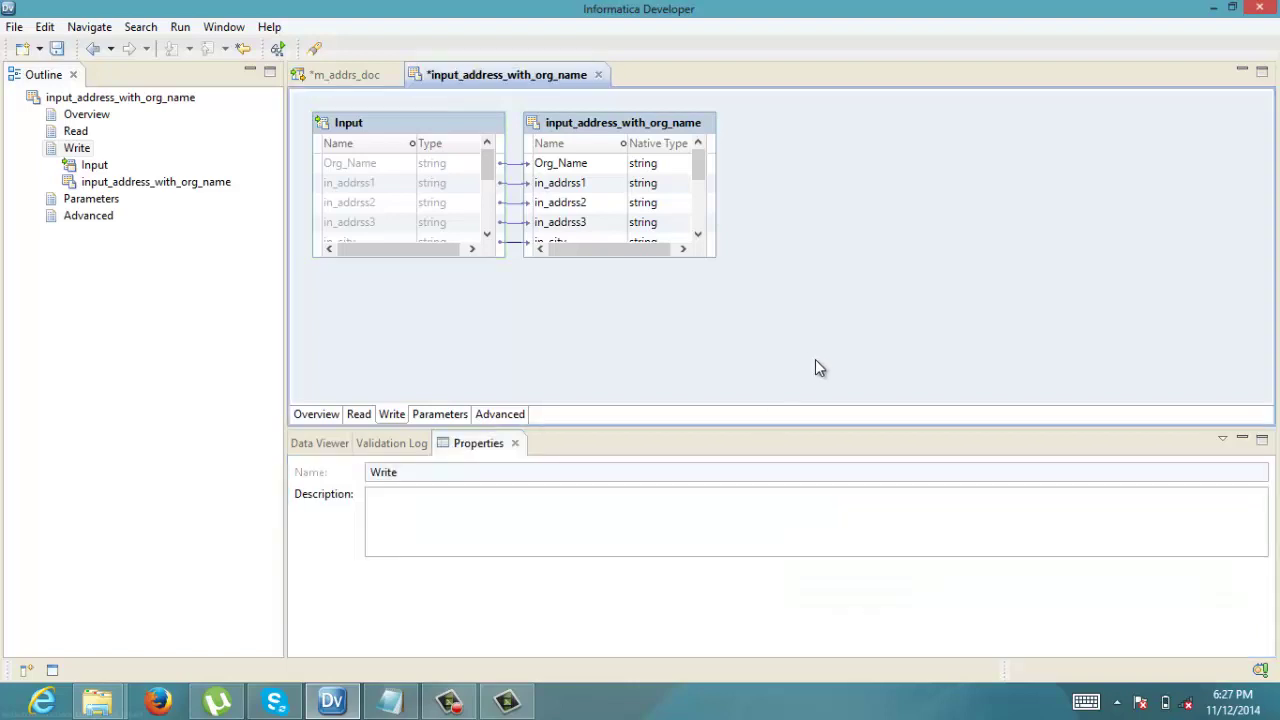
pyautogui.click(336, 75)
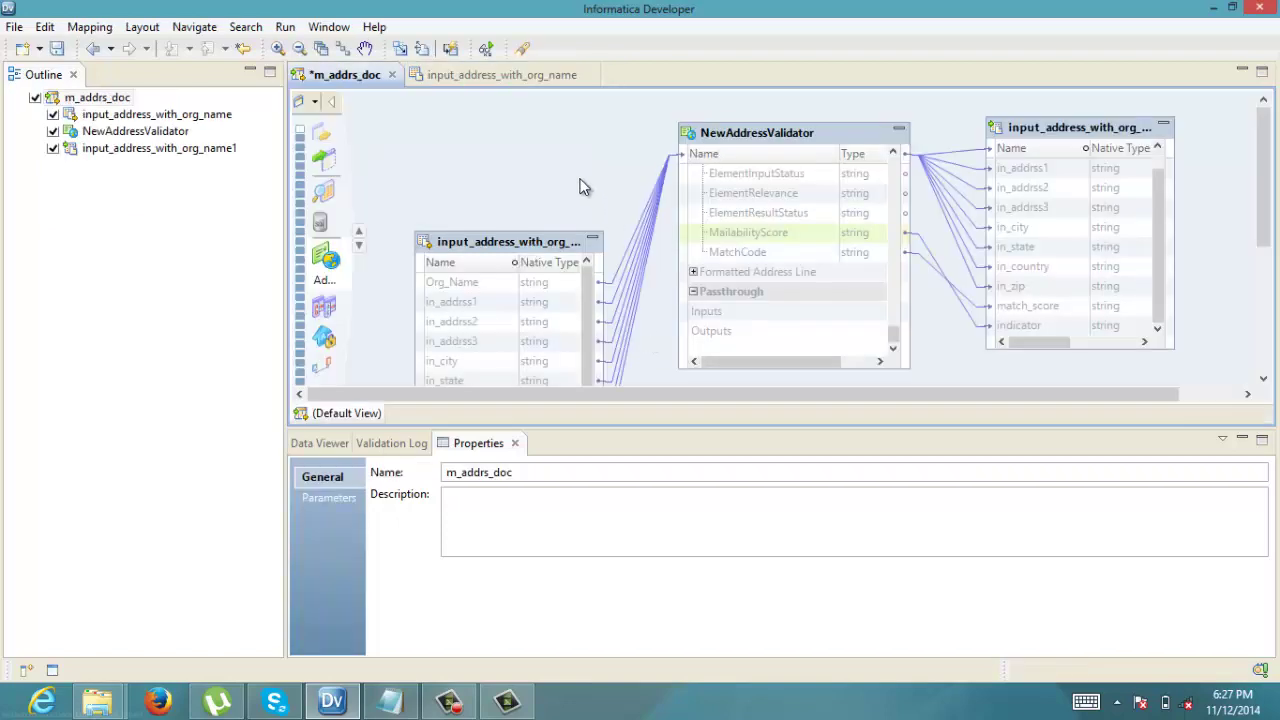
pyautogui.hotkey('ctrl', 's')
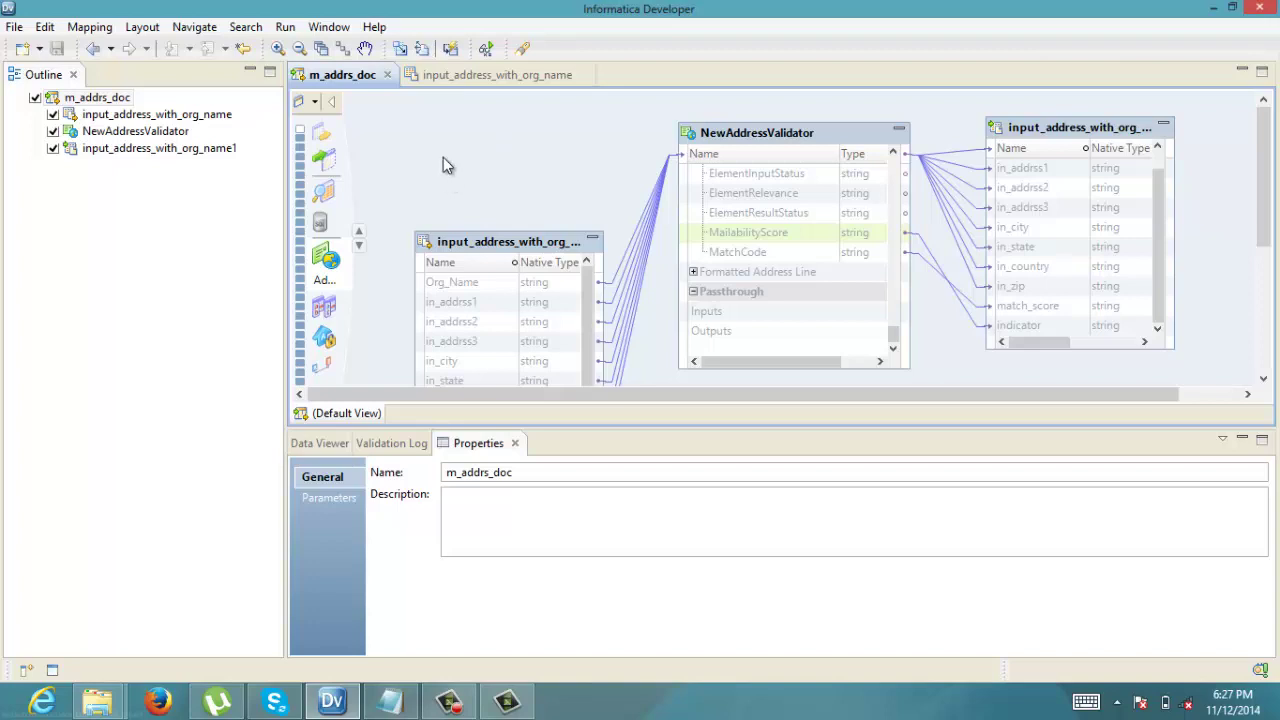
# Review the output file directory and file name in the Write run-time properties of input_address_with_org_name.
pyautogui.click(484, 76)
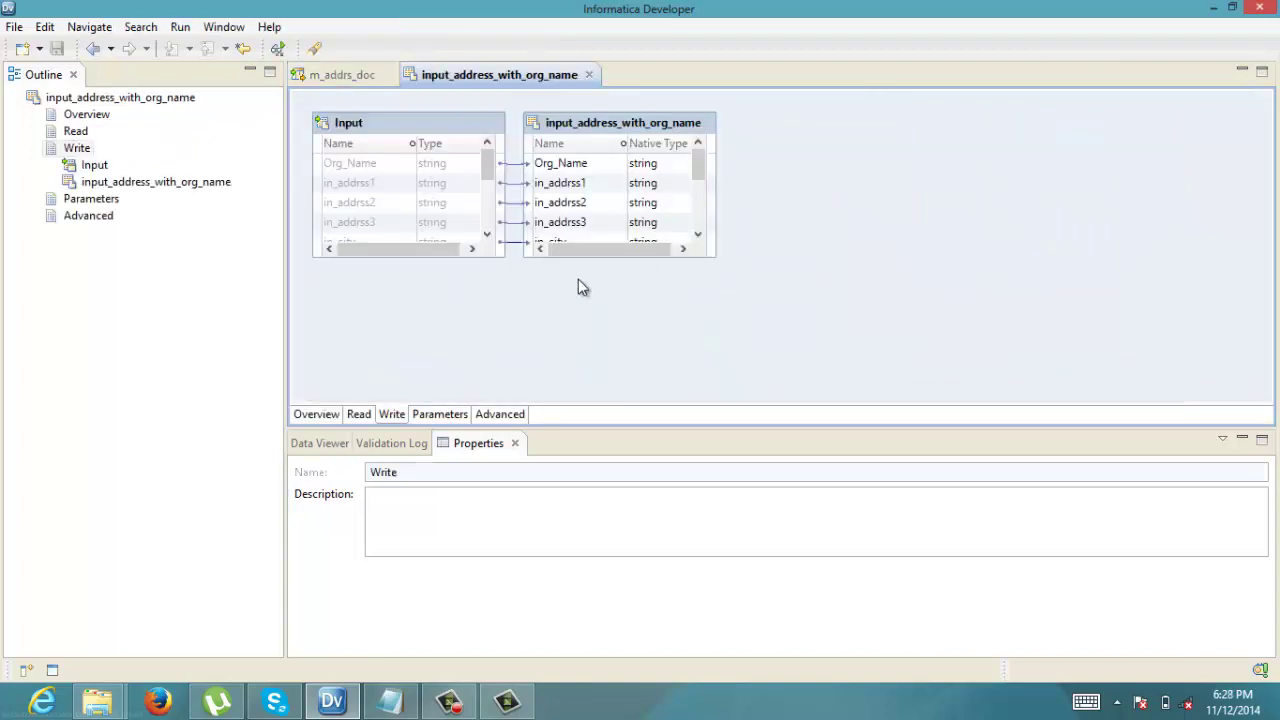
pyautogui.click(420, 130)
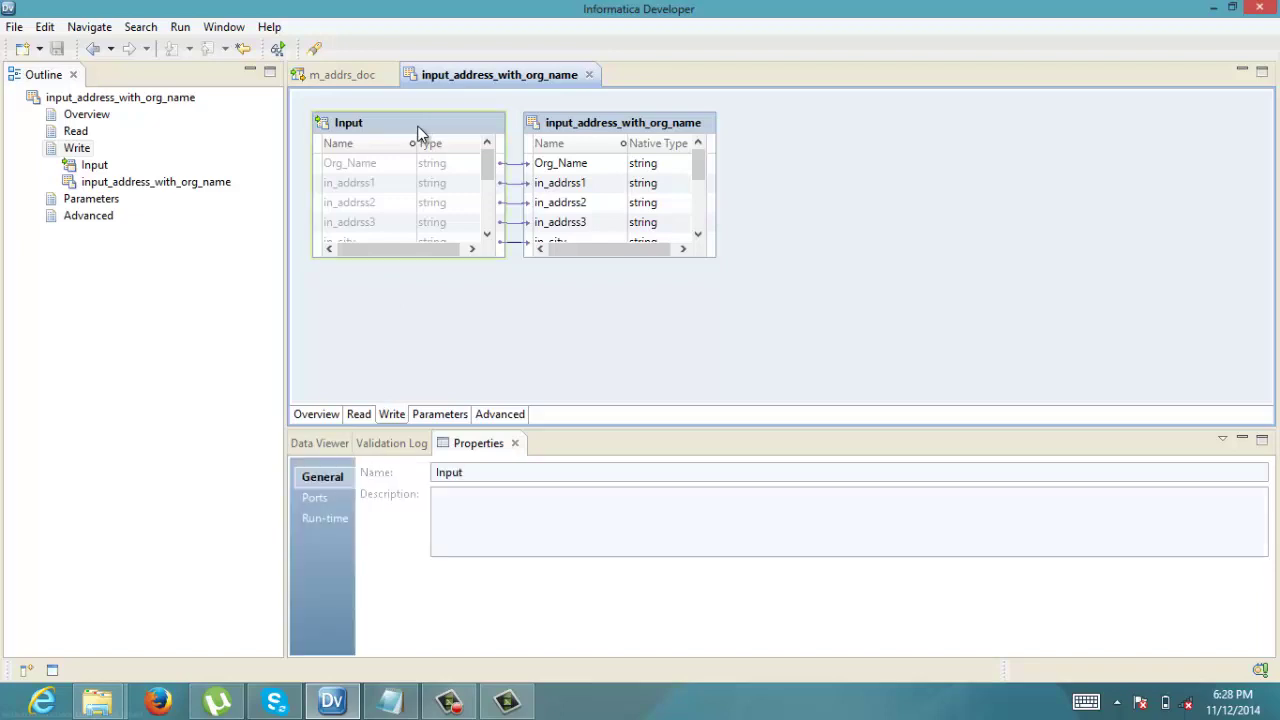
pyautogui.click(336, 517)
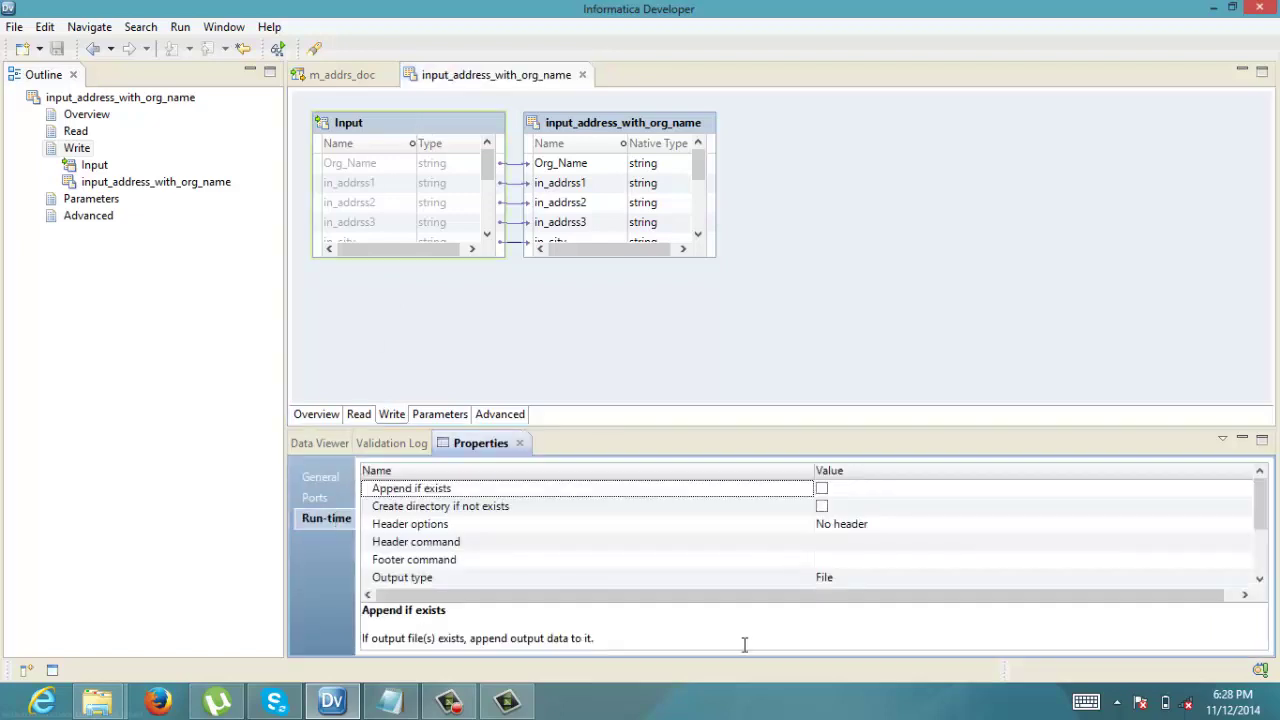
pyautogui.click(1260, 580)
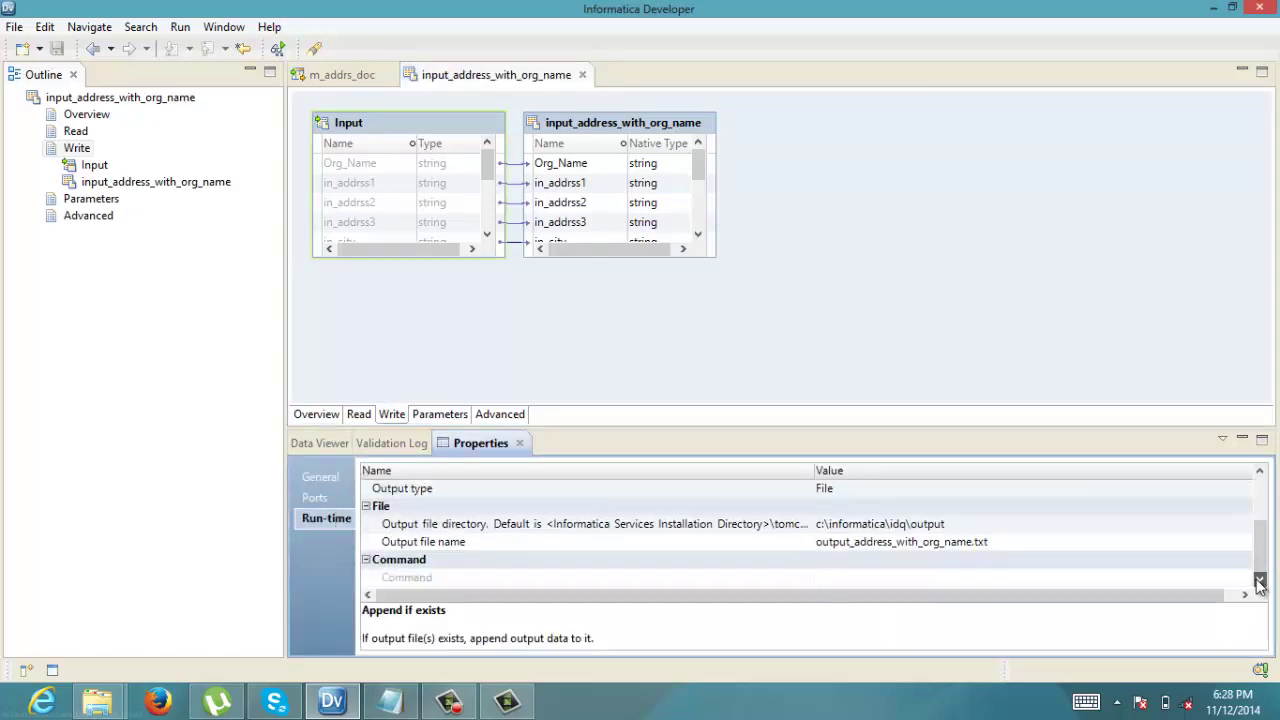
pyautogui.click(845, 547)
pyautogui.click(855, 552)
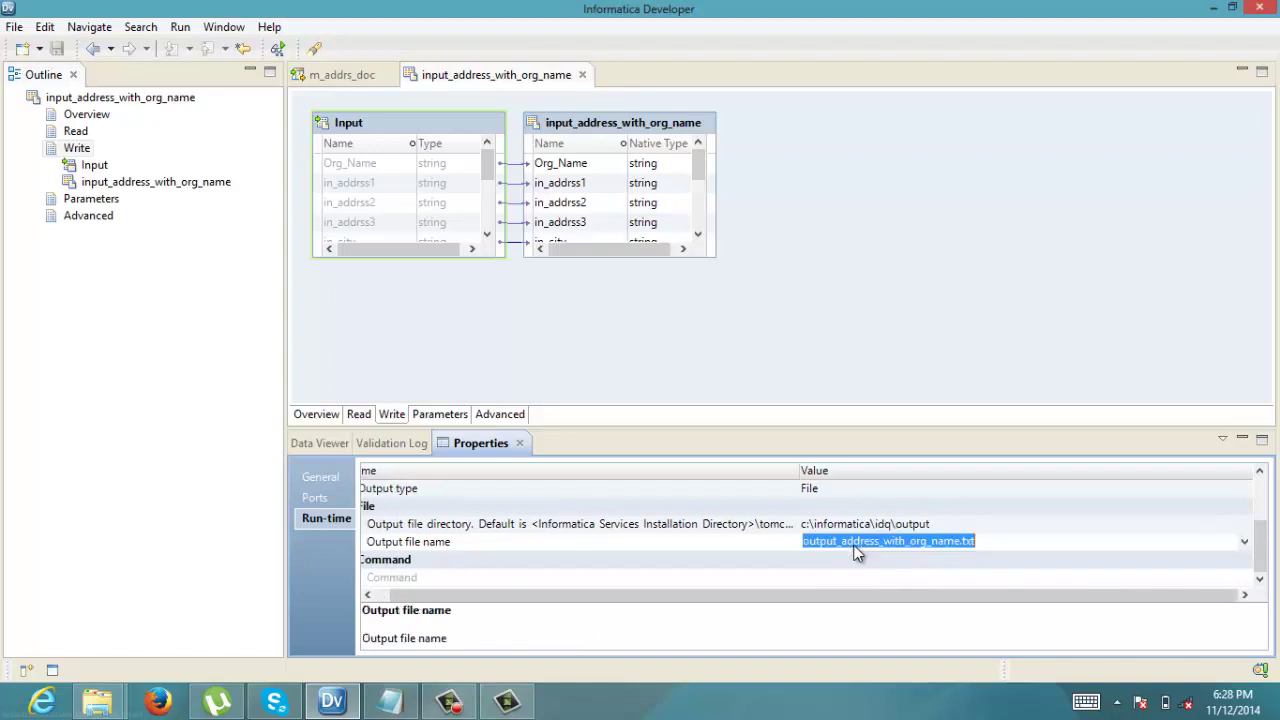
pyautogui.click(855, 552)
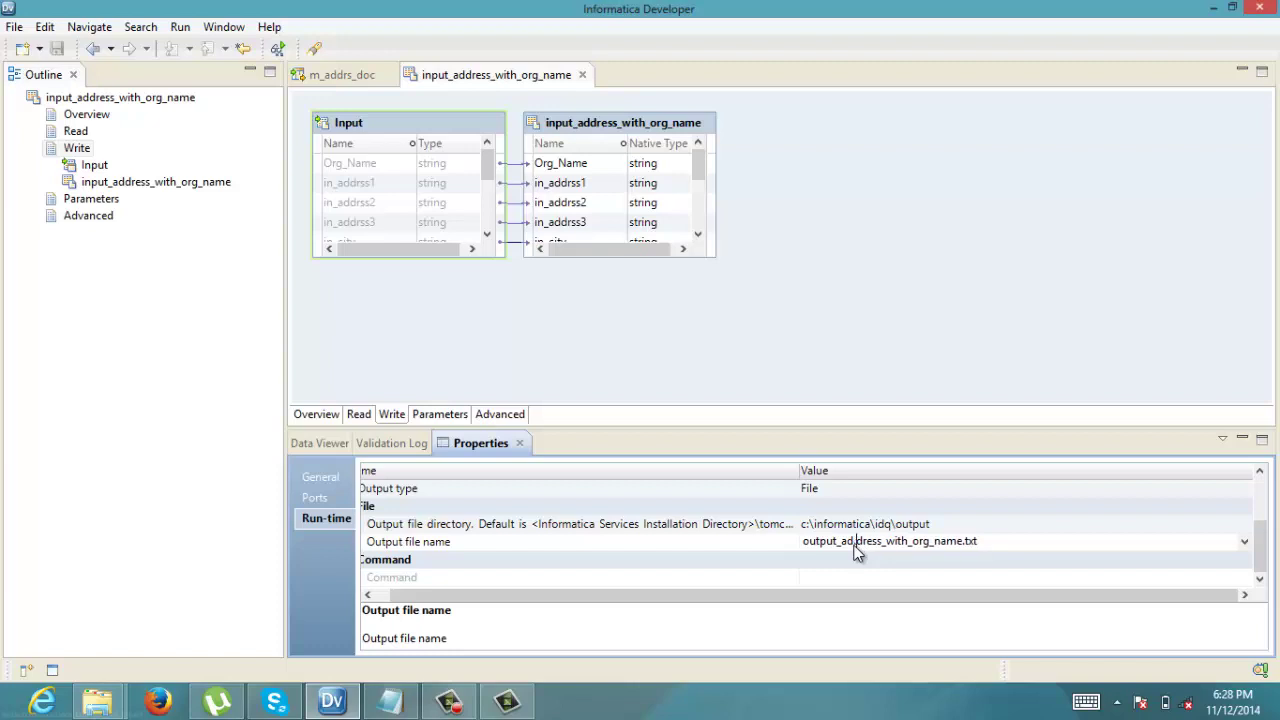
pyautogui.click(610, 360)
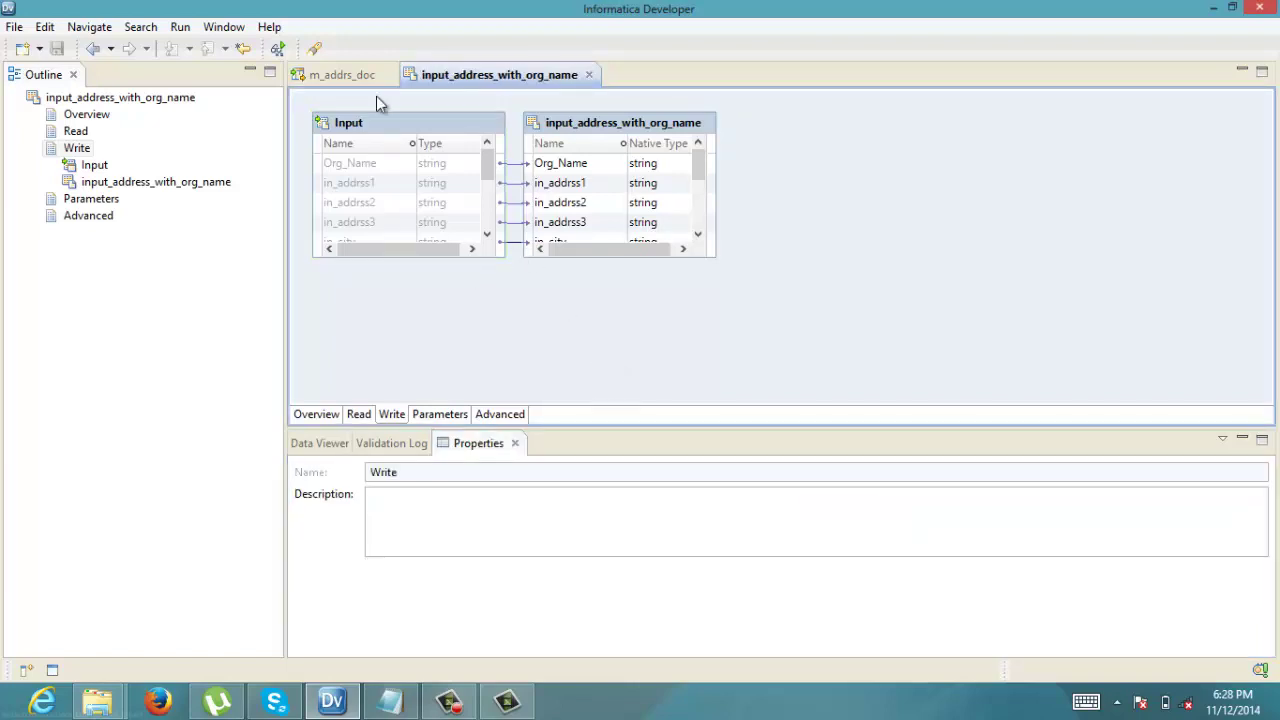
# Run the m_addrs_doc mapping.
pyautogui.click(345, 76)
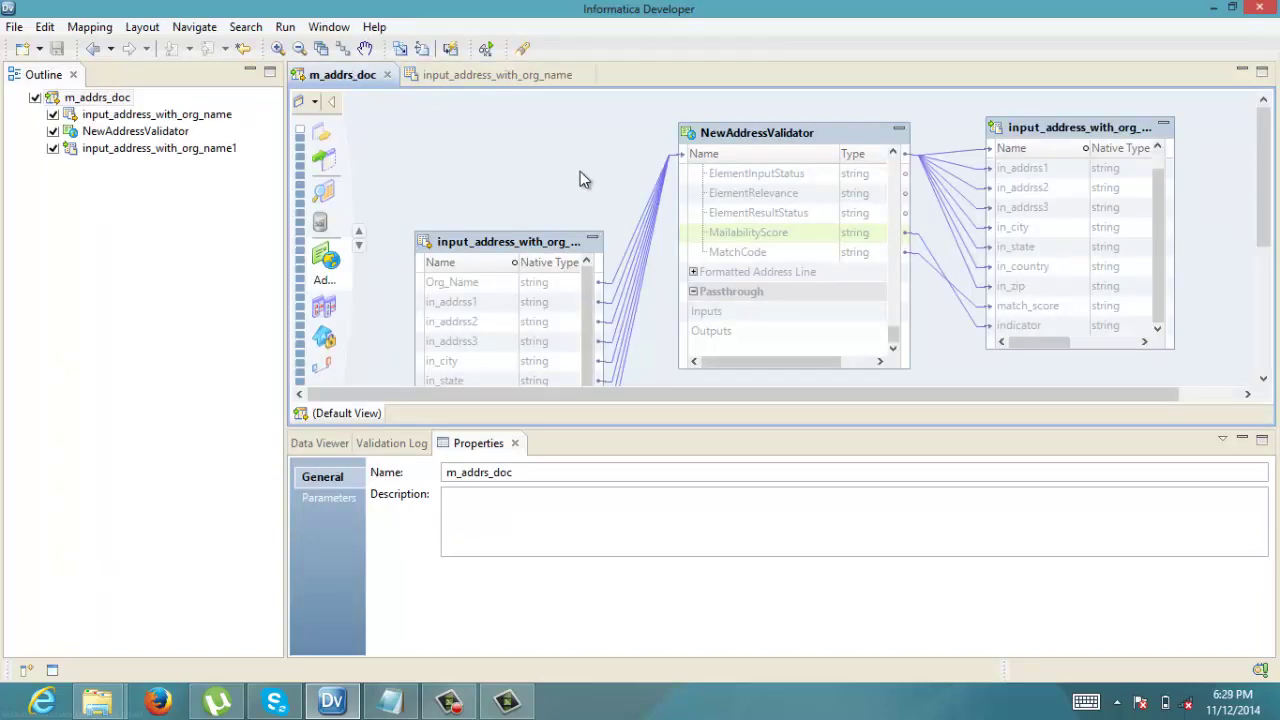
pyautogui.rightClick(514, 142)
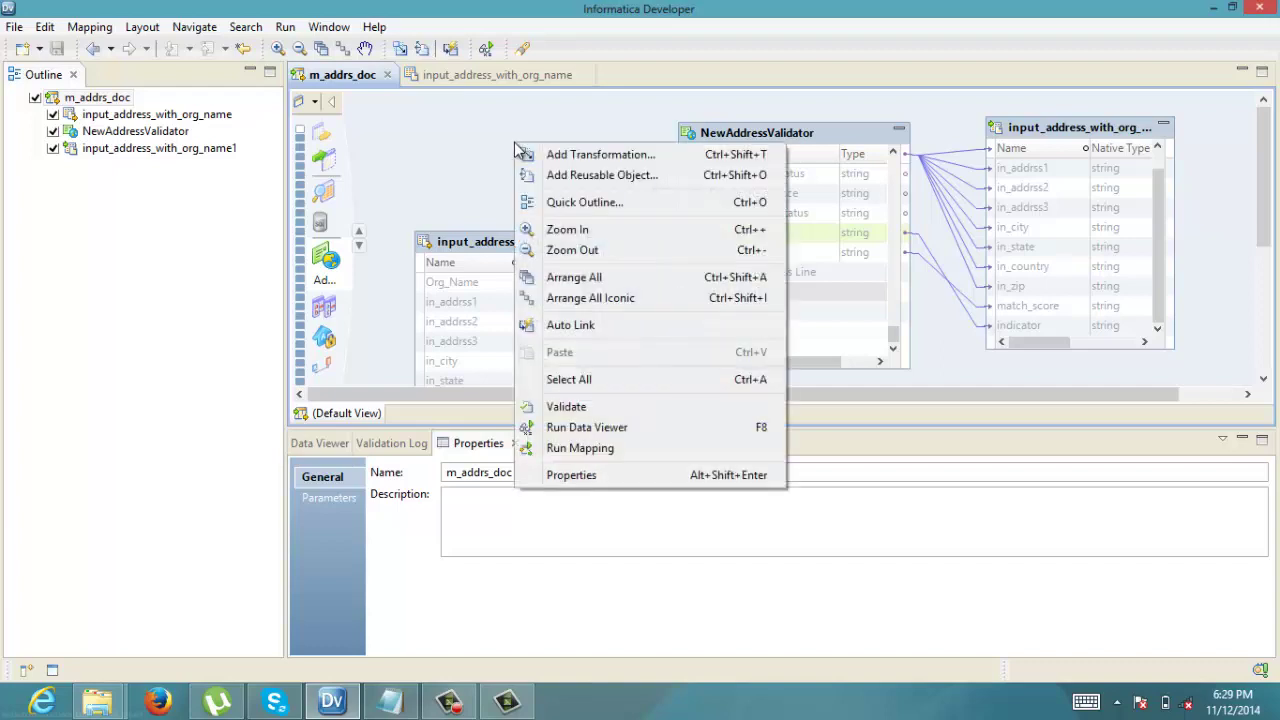
pyautogui.click(597, 449)
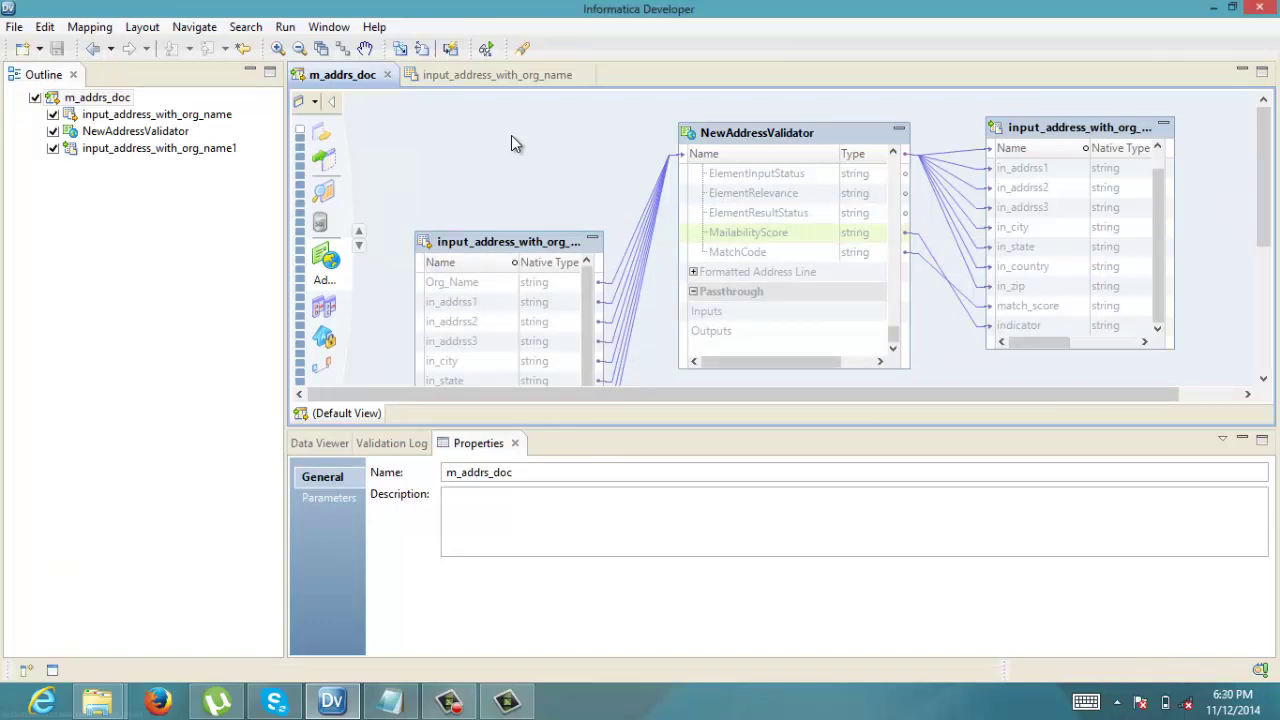
# Switch to File Explorer, open out_address_with_org_name from the output folder, and examine the match codes and mailability scores of its records.
pyautogui.click(97, 706)
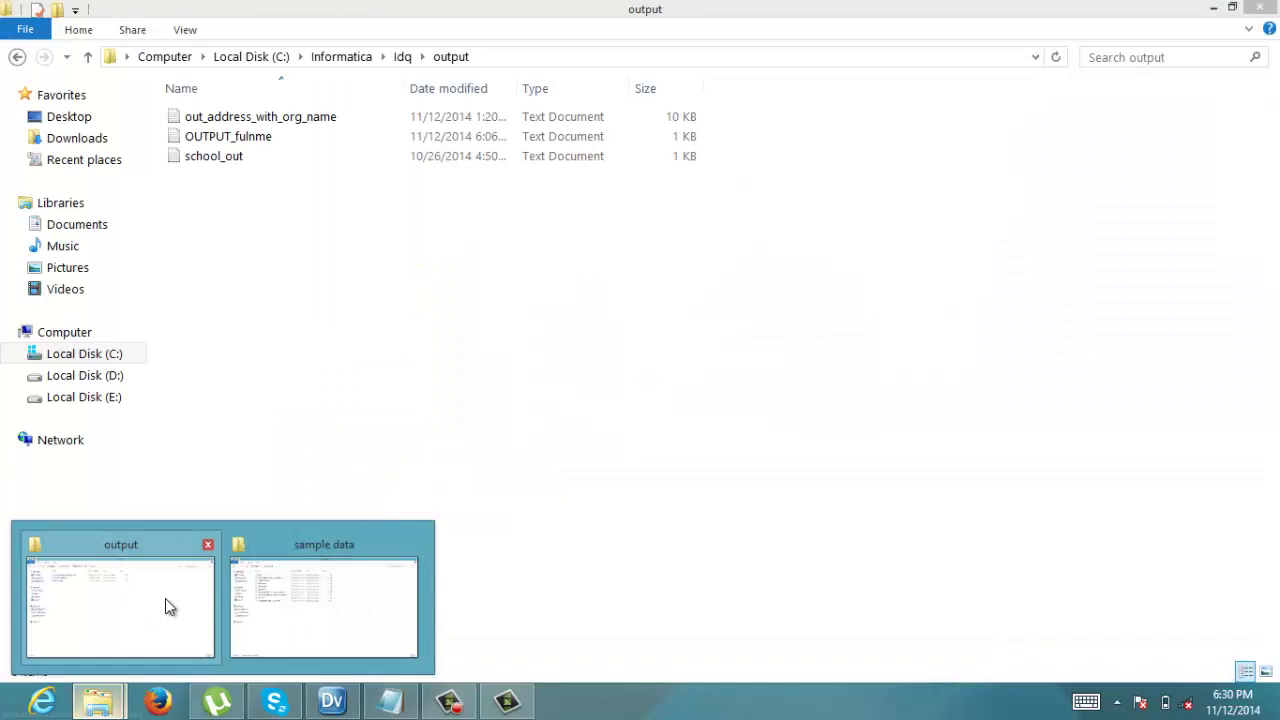
pyautogui.click(165, 598)
pyautogui.click(295, 117)
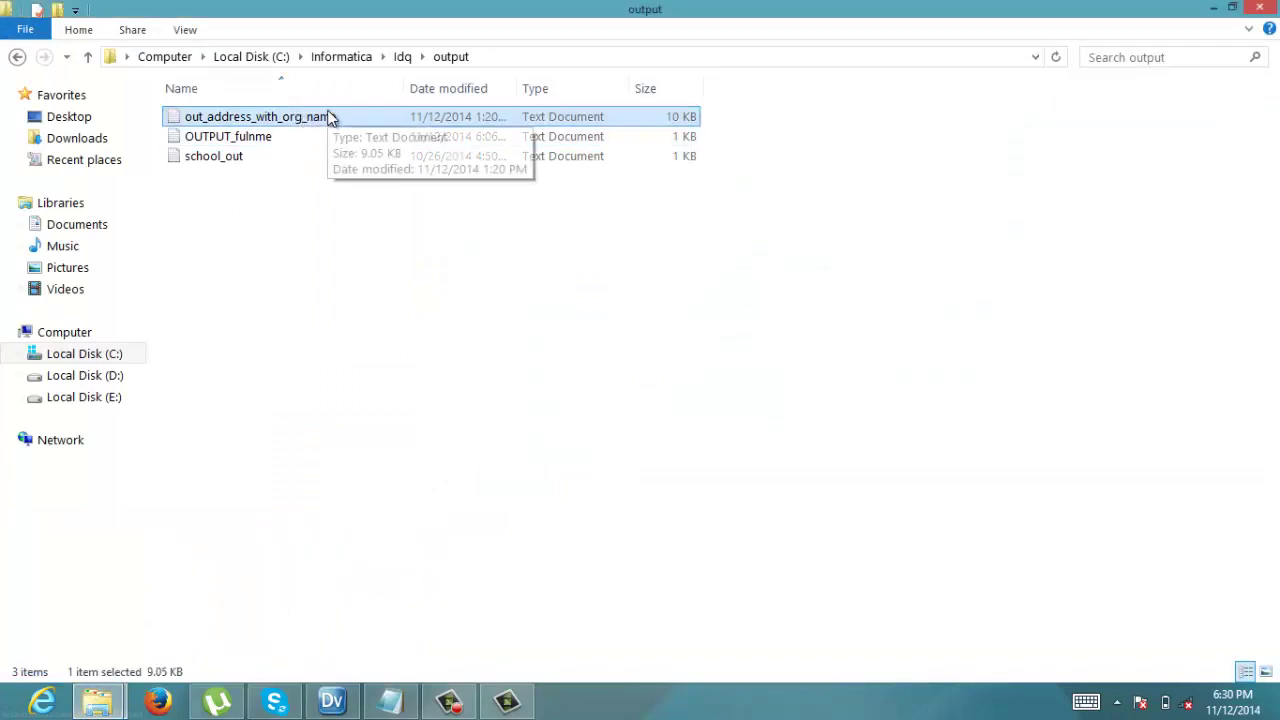
pyautogui.doubleClick(310, 119)
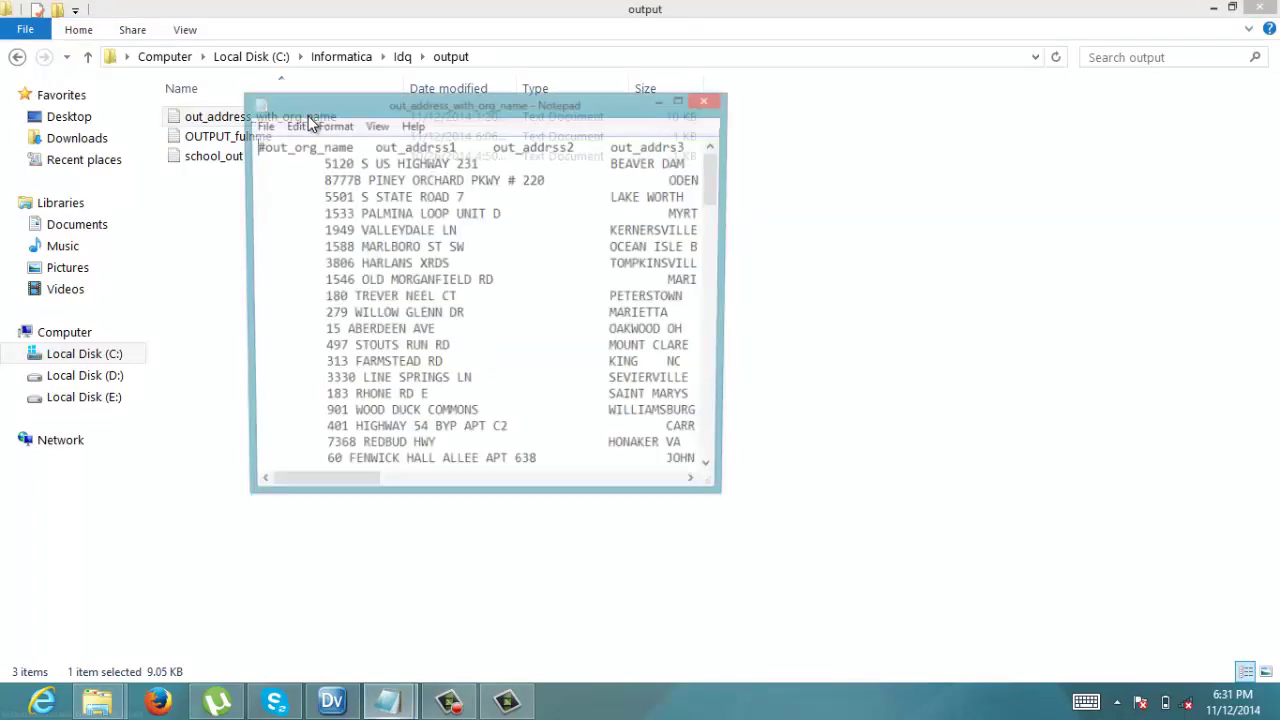
pyautogui.doubleClick(619, 104)
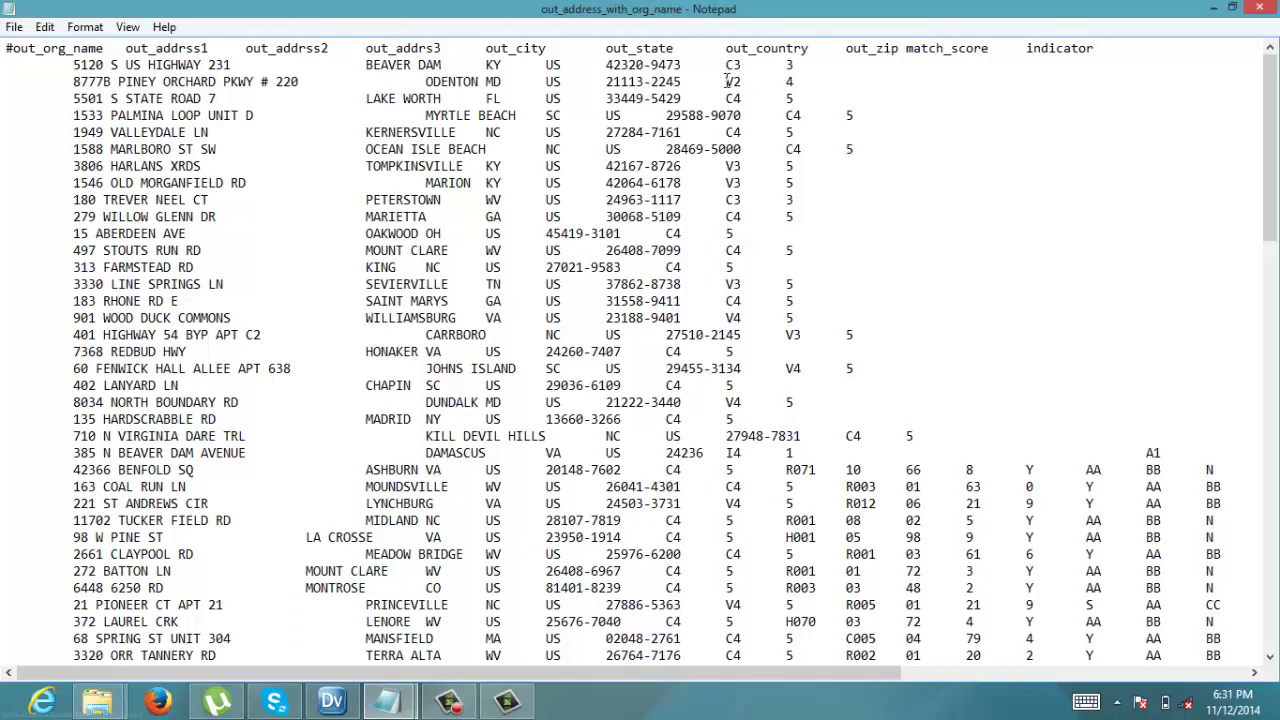
pyautogui.moveTo(727, 81); pyautogui.dragTo(810, 84)
pyautogui.moveTo(786, 98); pyautogui.dragTo(799, 98)
# Return to Informatica Developer and move the input_address_with_org_name source higher on the m_addrs_doc canvas, beside the address validator.
pyautogui.click(333, 702)
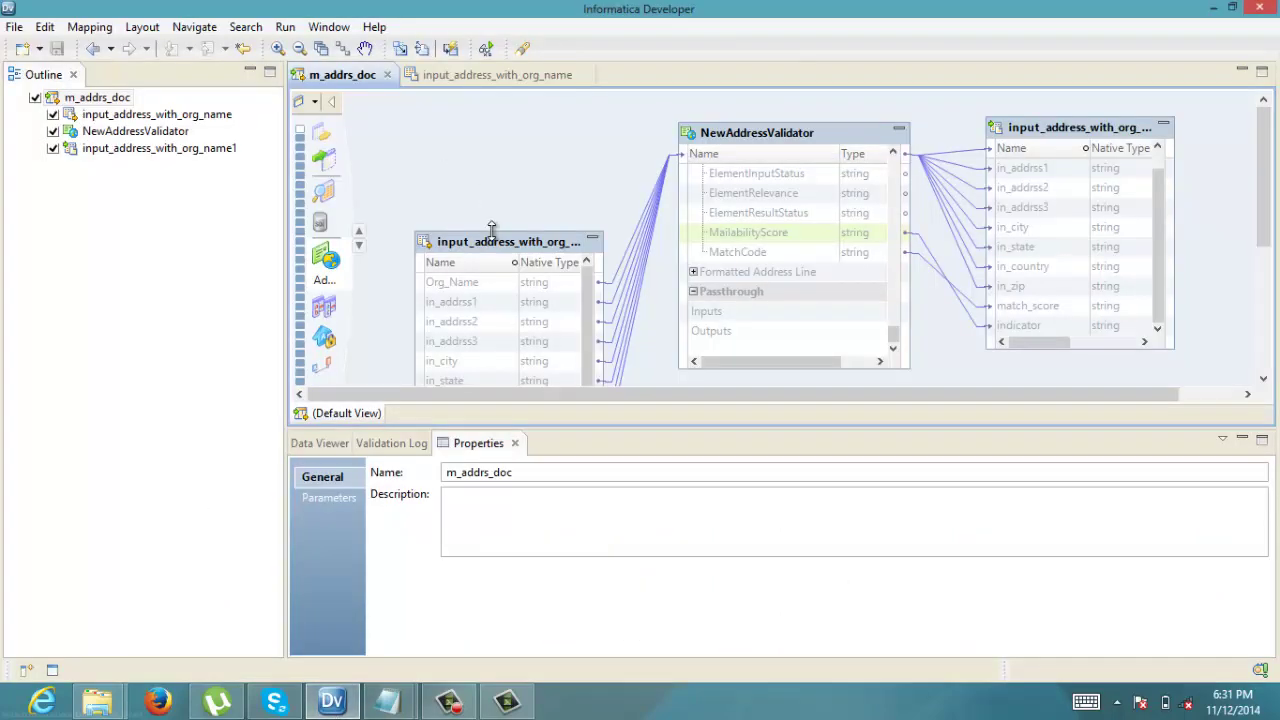
pyautogui.moveTo(493, 241); pyautogui.dragTo(491, 179)
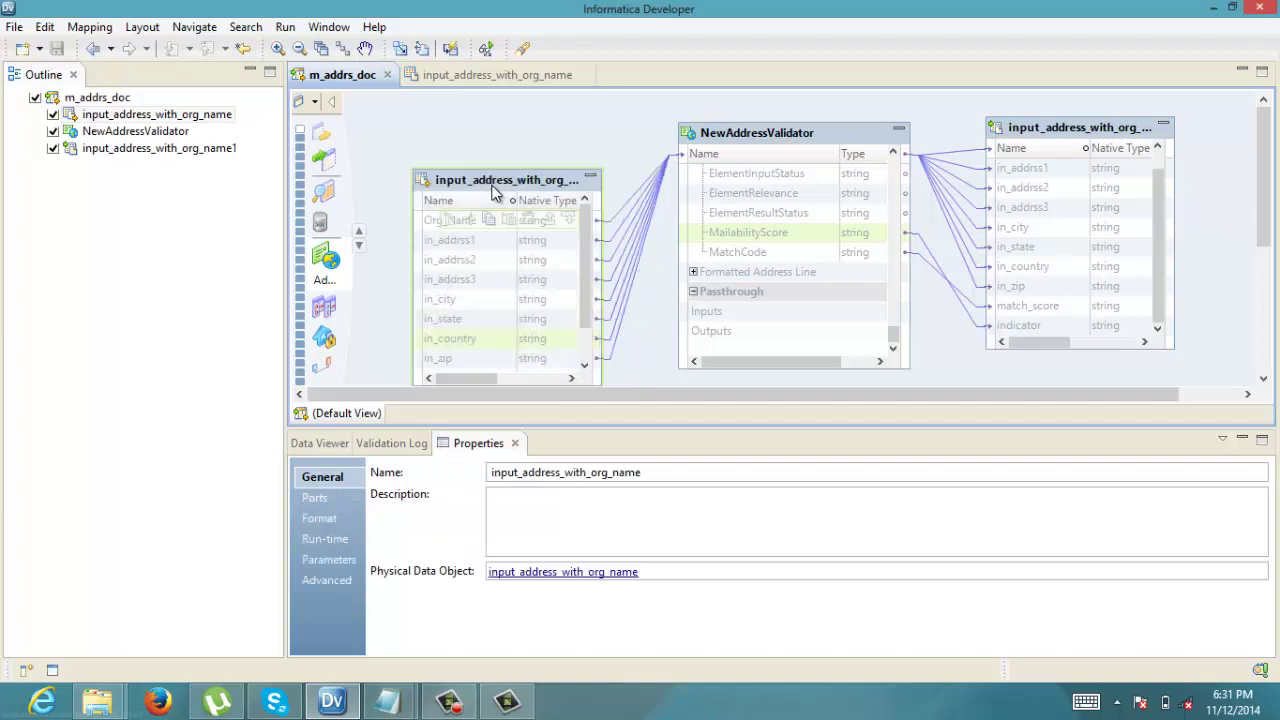
pyautogui.click(405, 140)
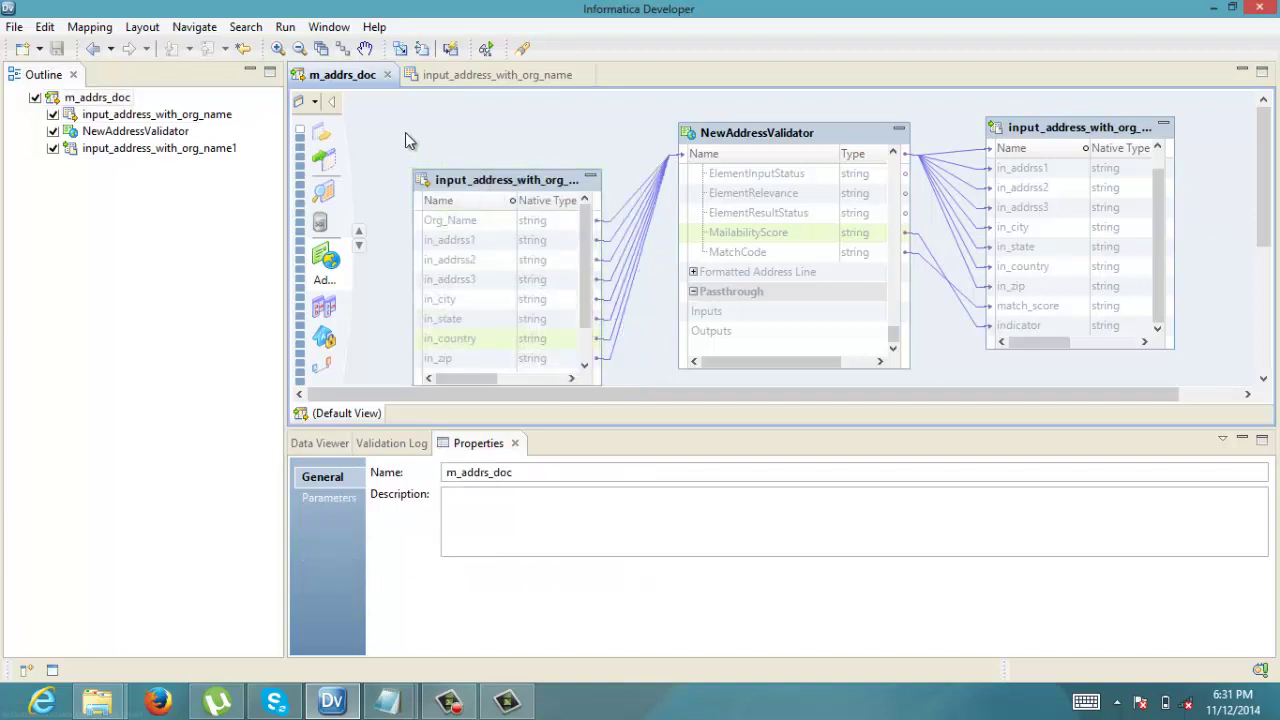